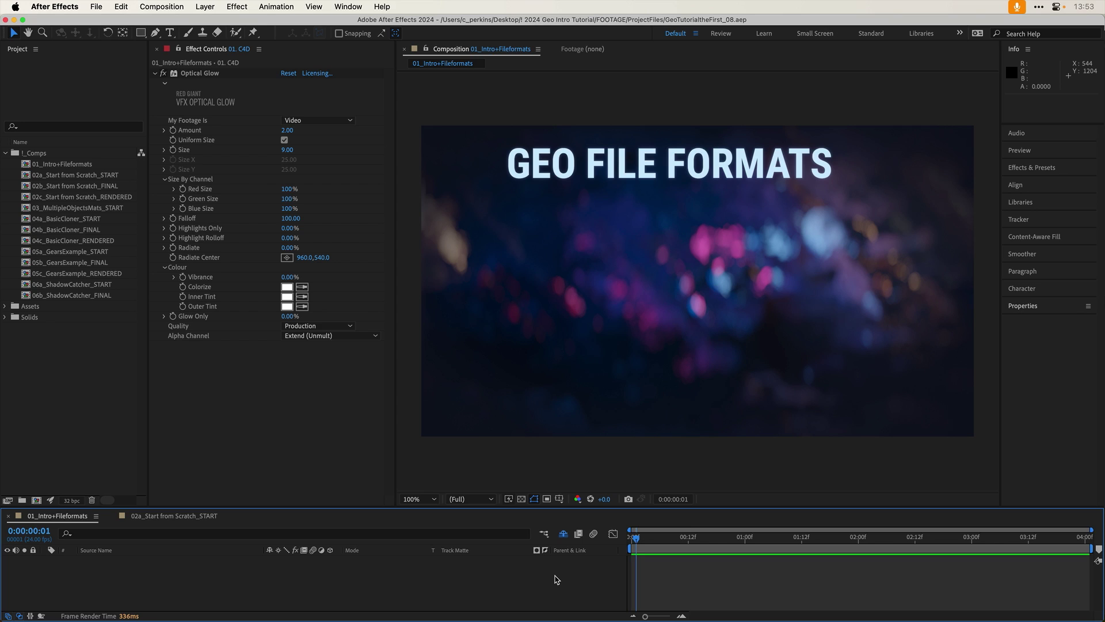
- Advance through the 01_Intro+Fileformats composition frame by frame up to frame 7 to read the listed geometry file formats
key("Page_Down")
key("Page_Down")
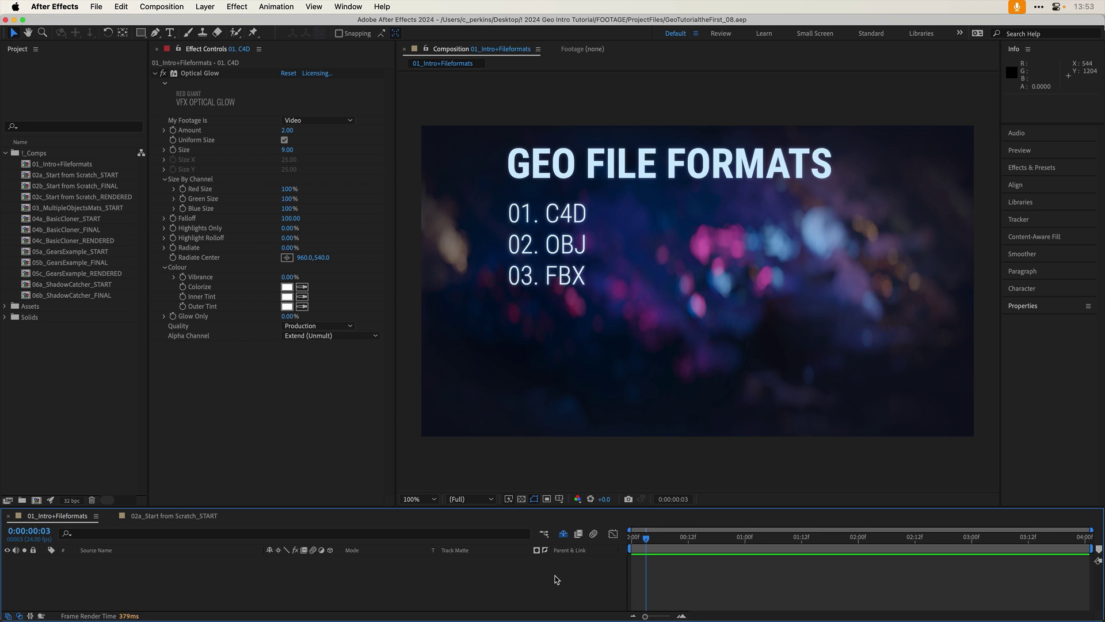
key("Page_Down")
key("Page_Down")
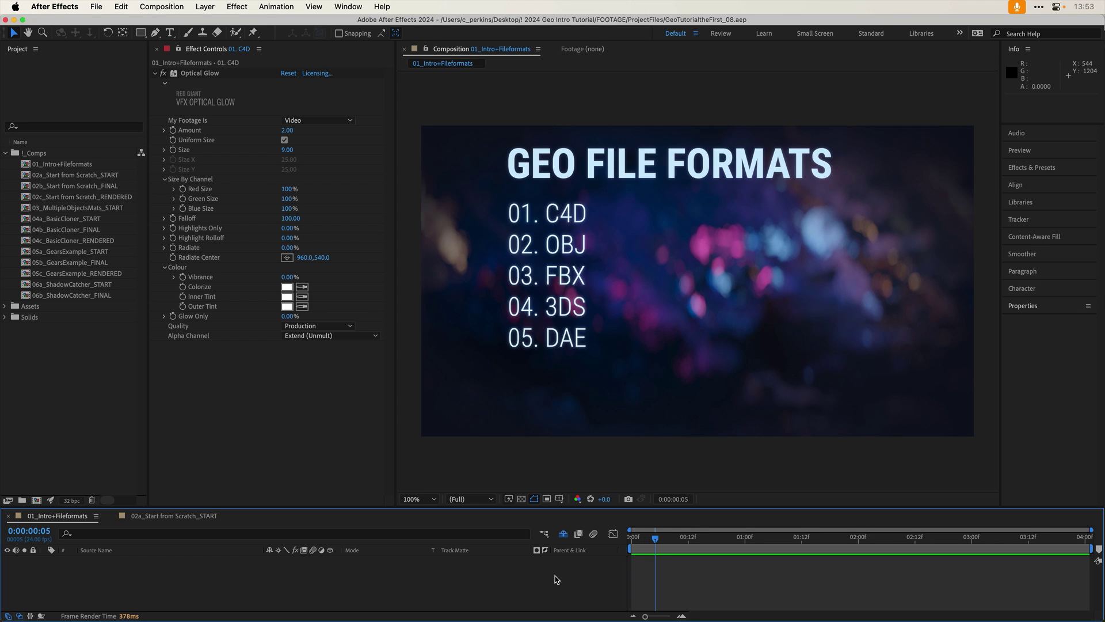
key("Page_Down")
key("Page_Down")
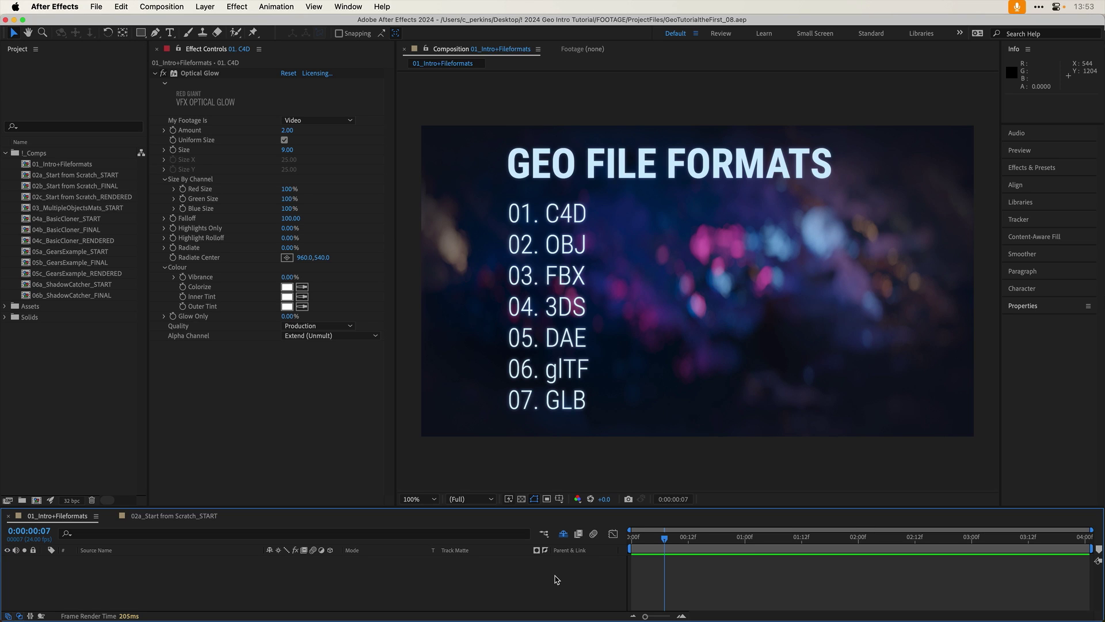
- Switch to the 02a_Start from Scratch_START composition, select the GEO layer and look through the available RG Trapcode effects
left_click(175, 516)
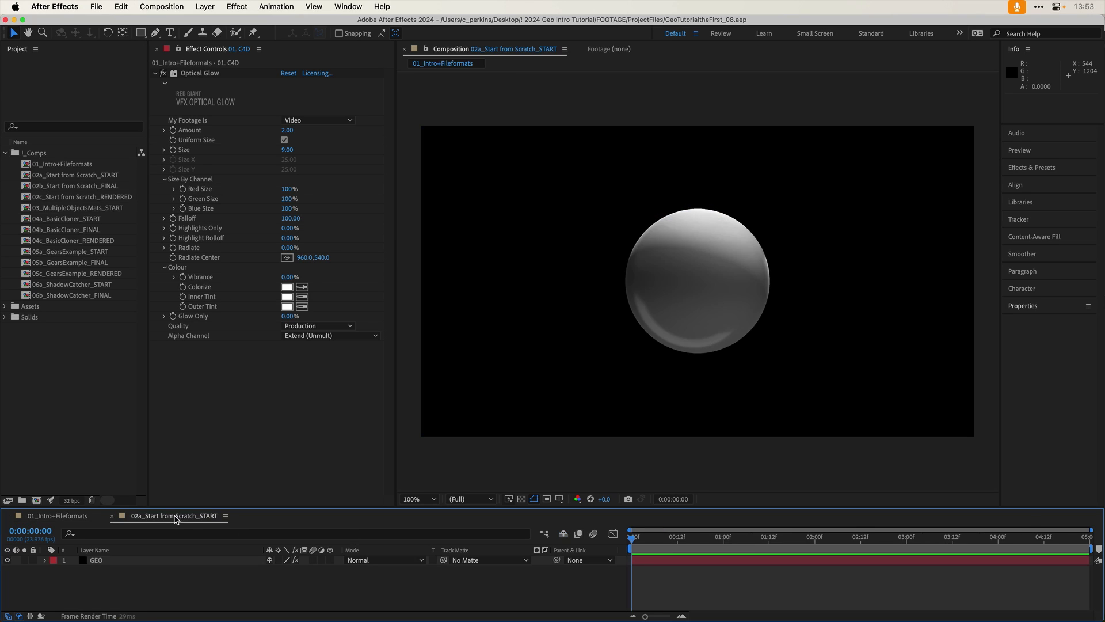
left_click(206, 561)
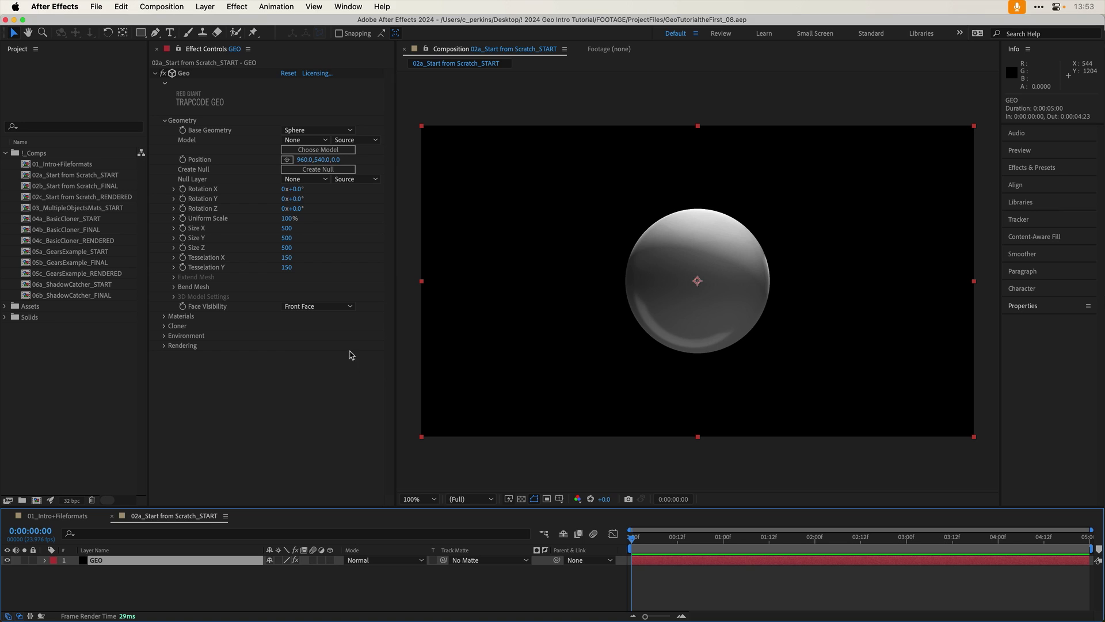
left_click(238, 8)
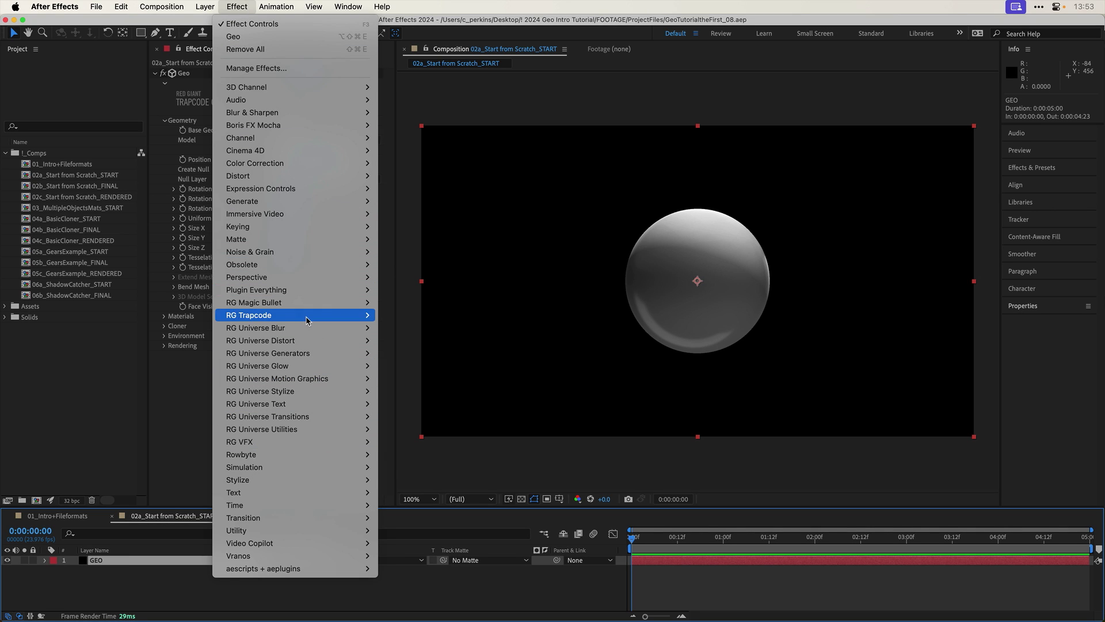
mouse_move(311, 318)
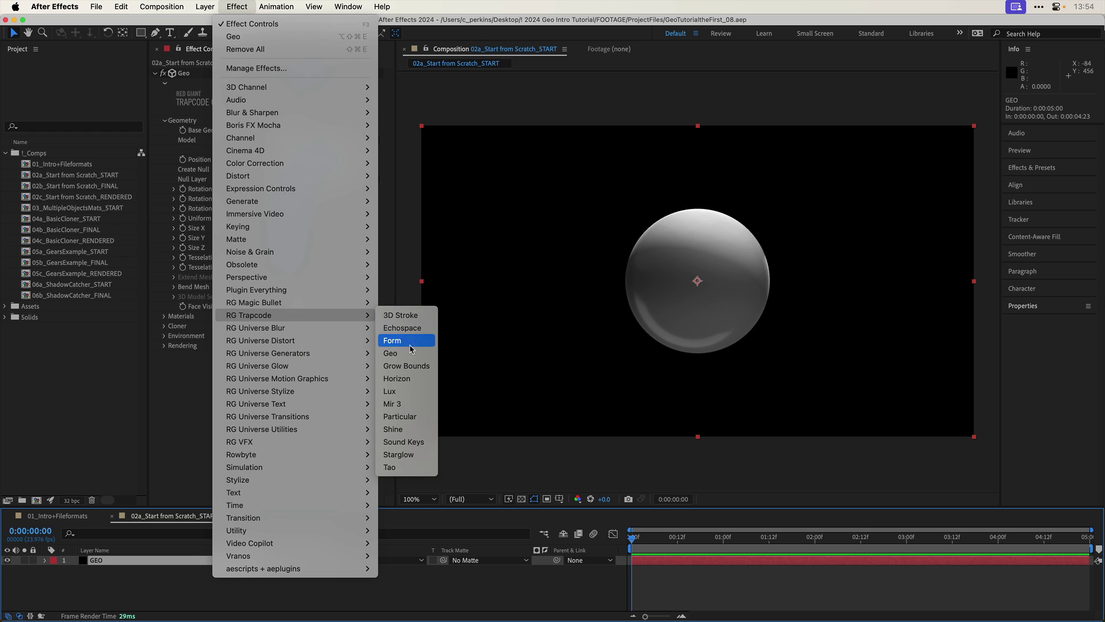
left_click(492, 458)
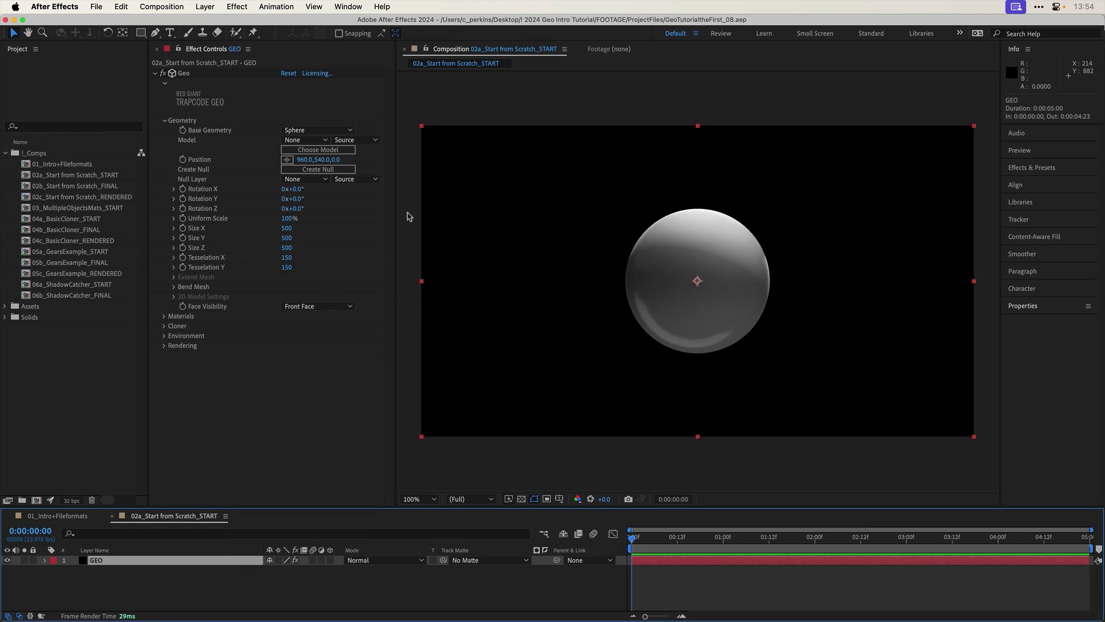
- Try Plane as the Geo effect's base geometry and return it to Sphere
left_click(320, 131)
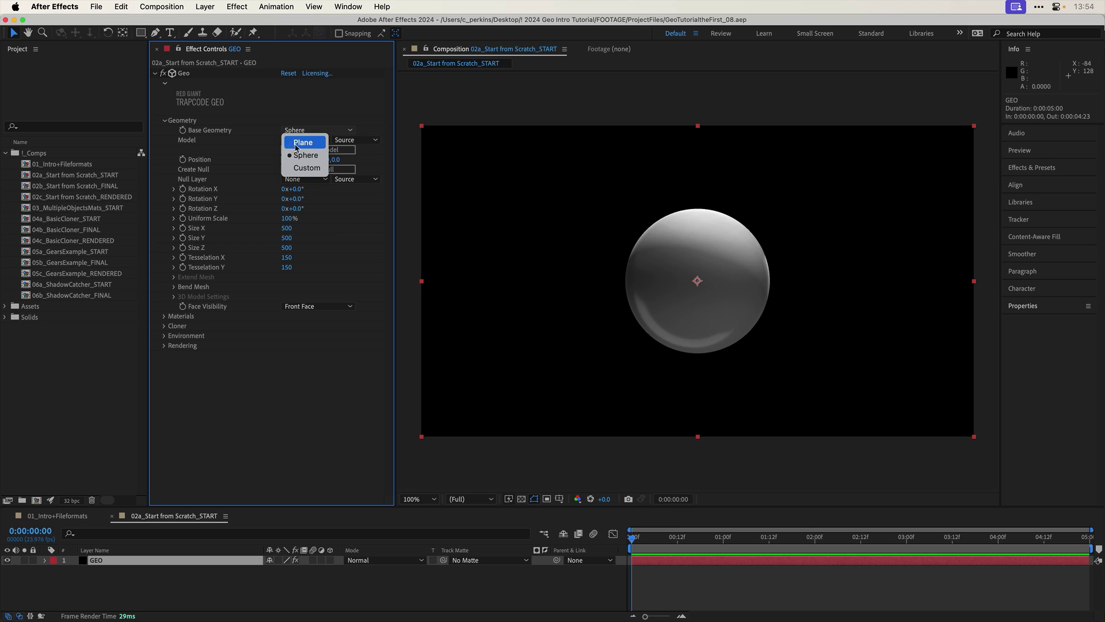
left_click(297, 144)
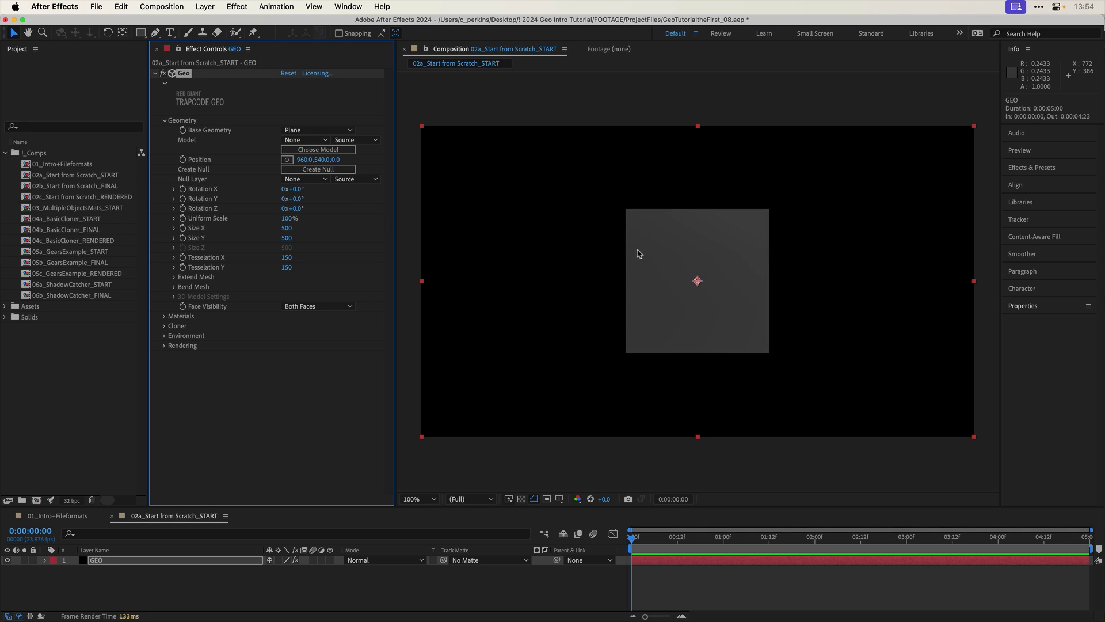
left_click(311, 132)
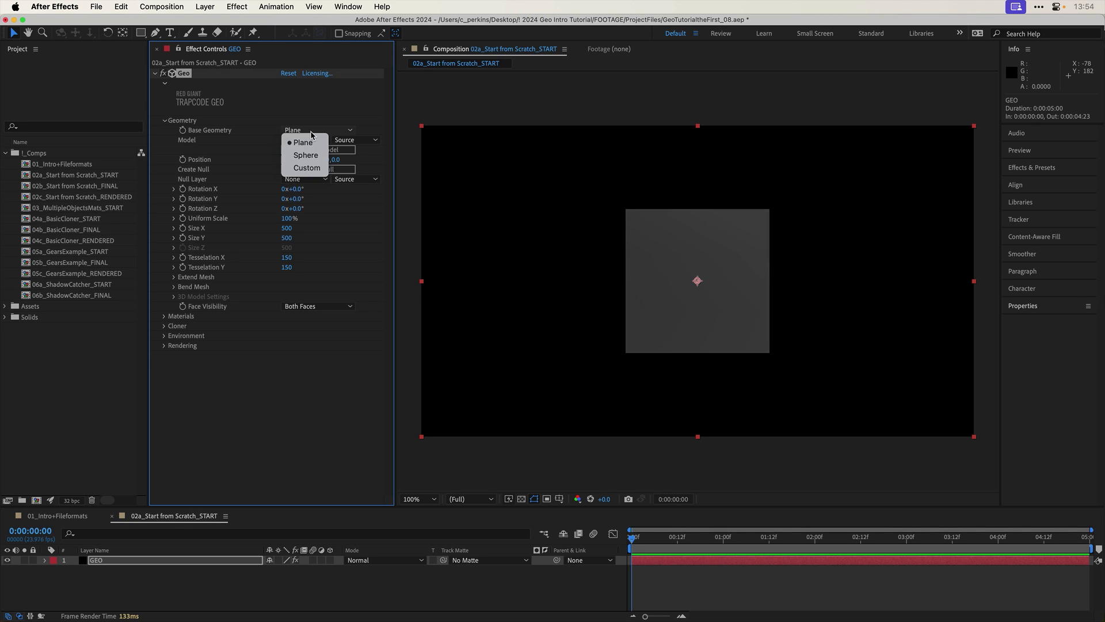
left_click(309, 156)
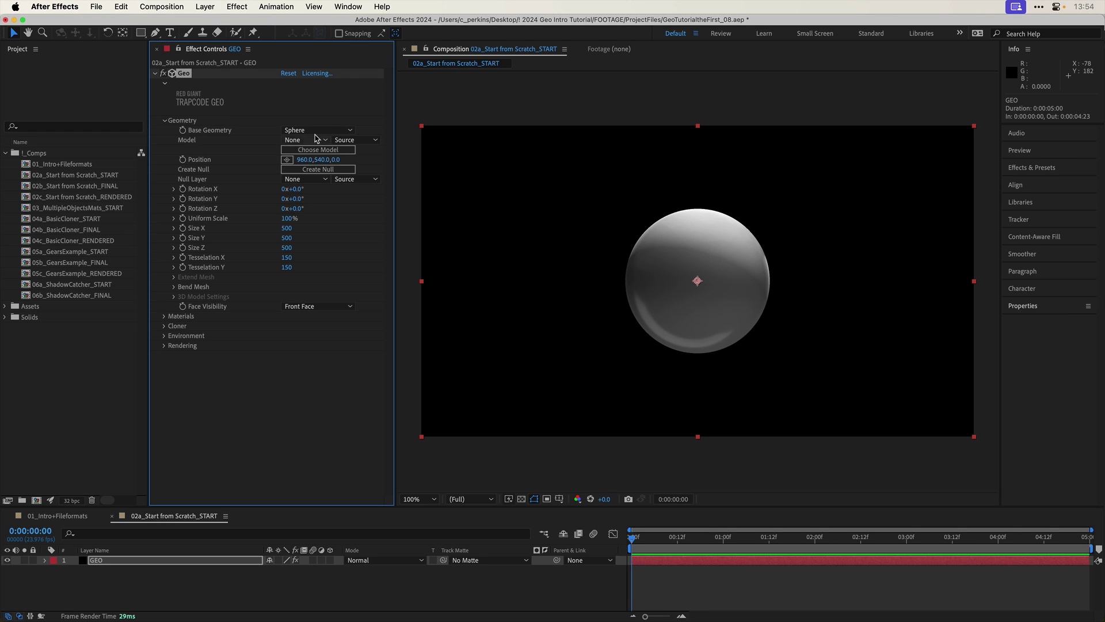
- Set the Geo effect's base geometry to Custom and open the 3D model chooser
left_click(317, 131)
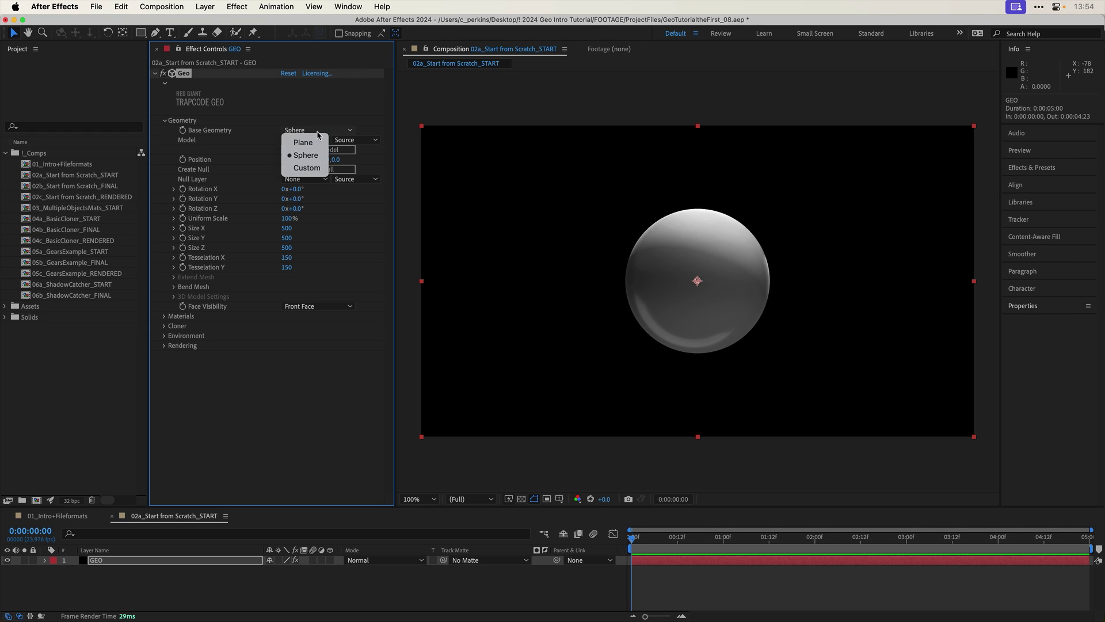
left_click(314, 169)
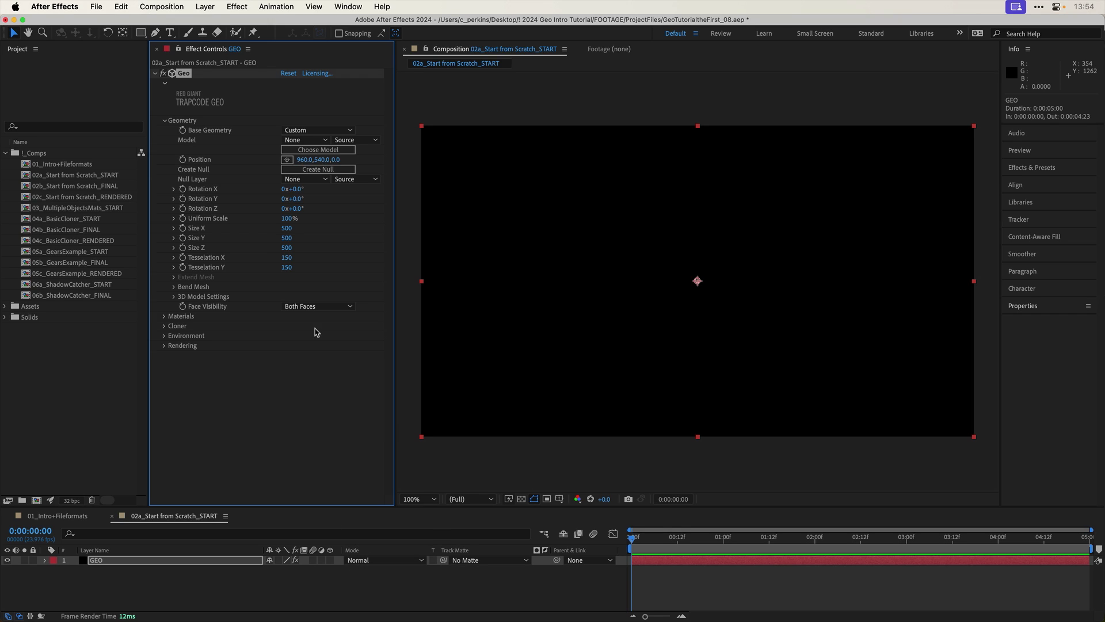
left_click(314, 152)
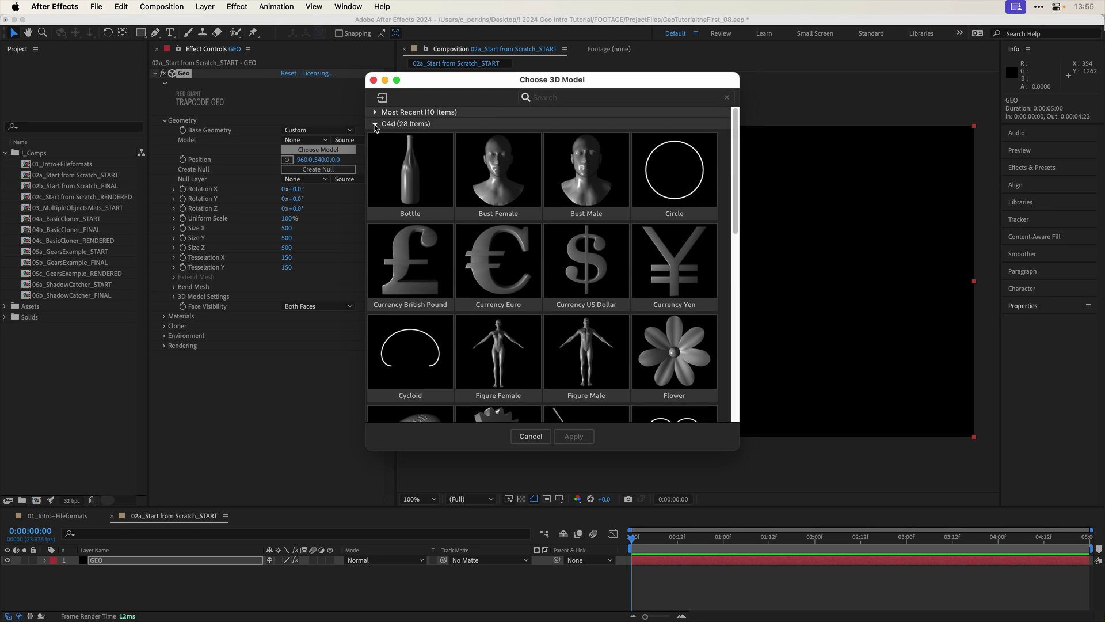
- Browse the C4d and Primitives models and apply the Rock_02 primitive as the custom 3D model
left_click(375, 124)
left_click(375, 124)
scroll(420, 239, "down", 5)
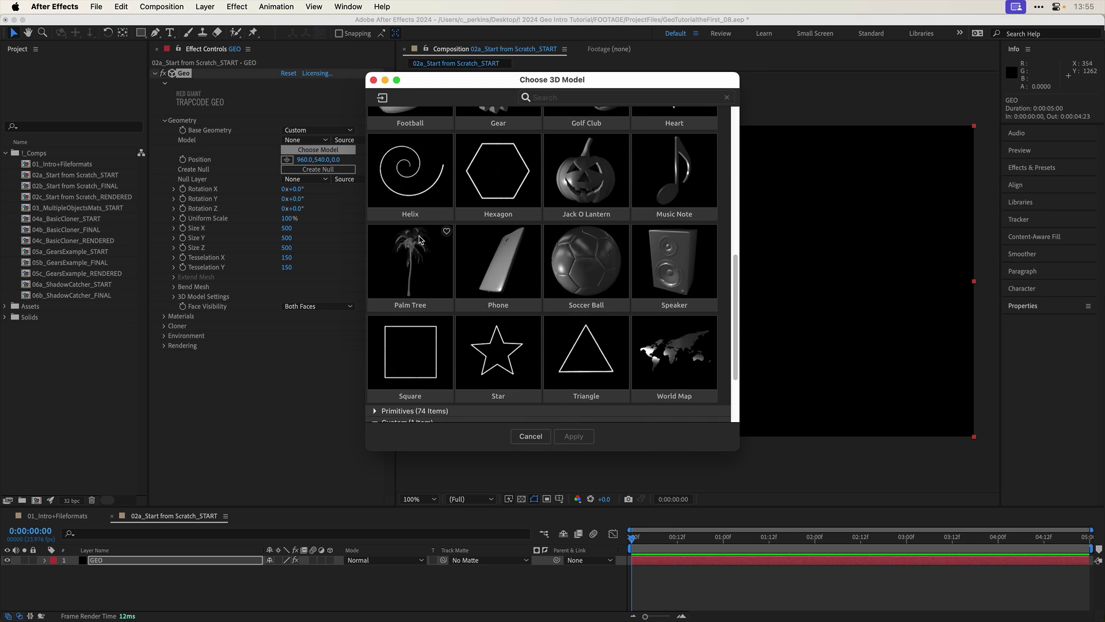
scroll(419, 240, "down", 2)
left_click(376, 312)
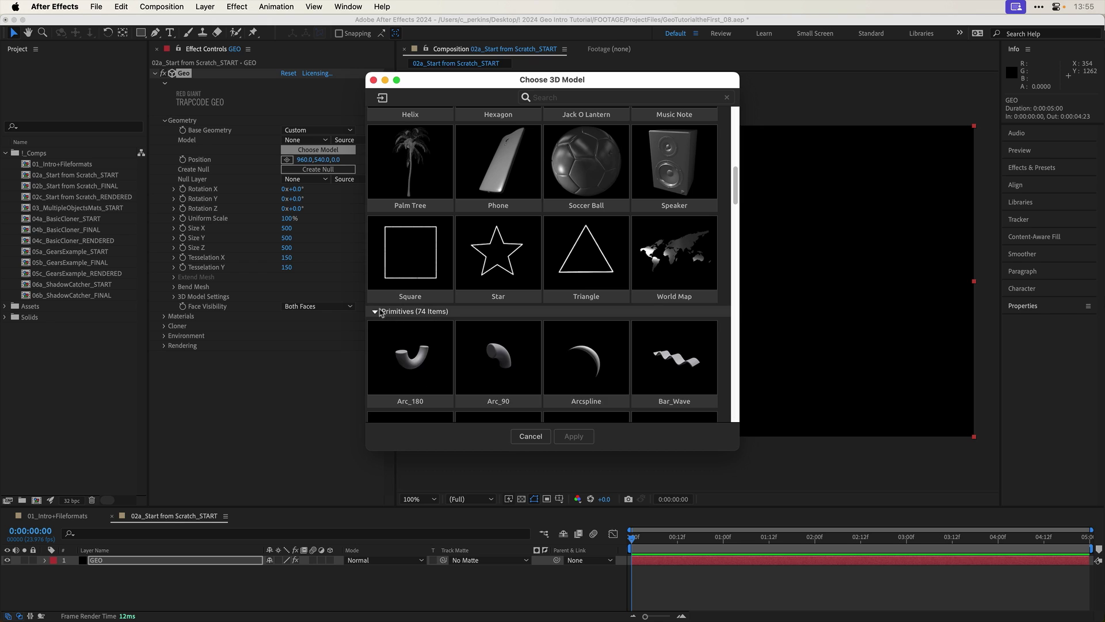
scroll(514, 296, "down", 8)
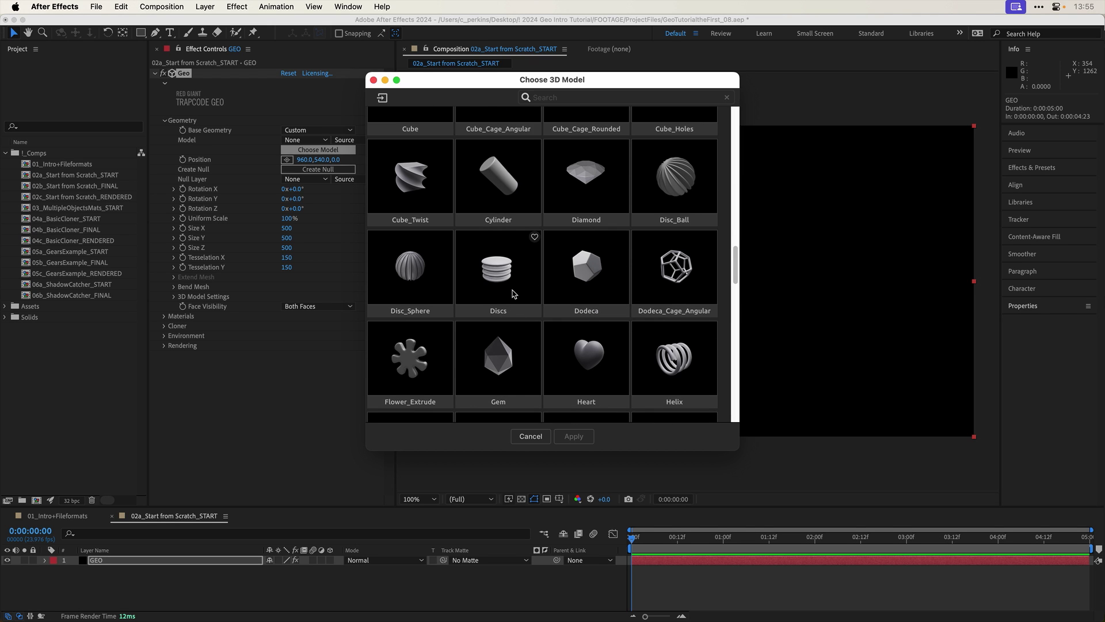
scroll(520, 279, "up", 3)
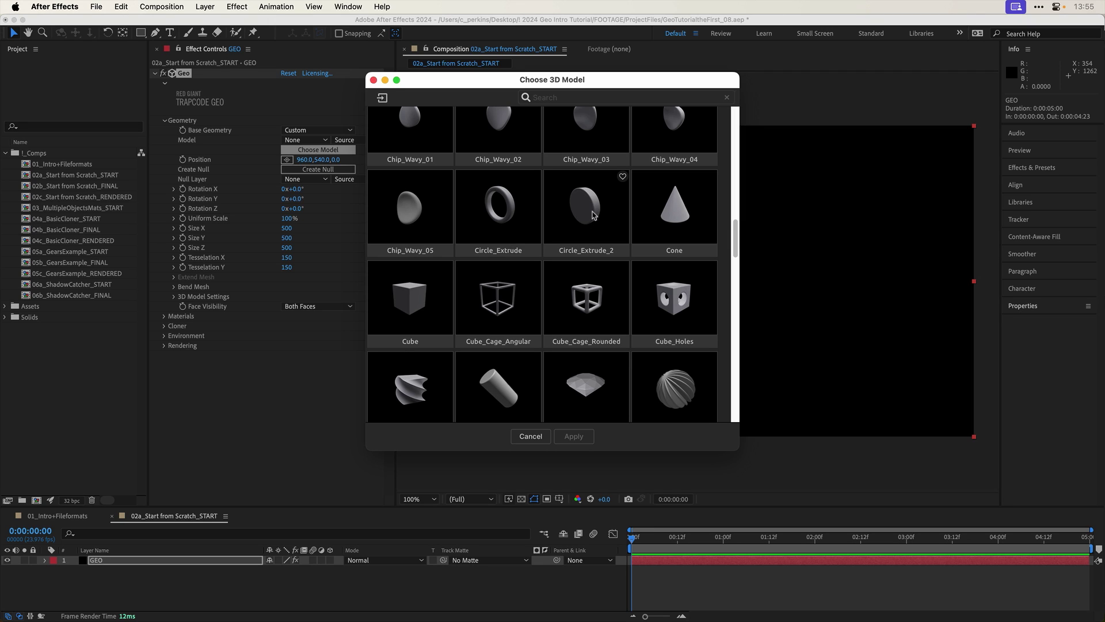
scroll(590, 224, "up", 2)
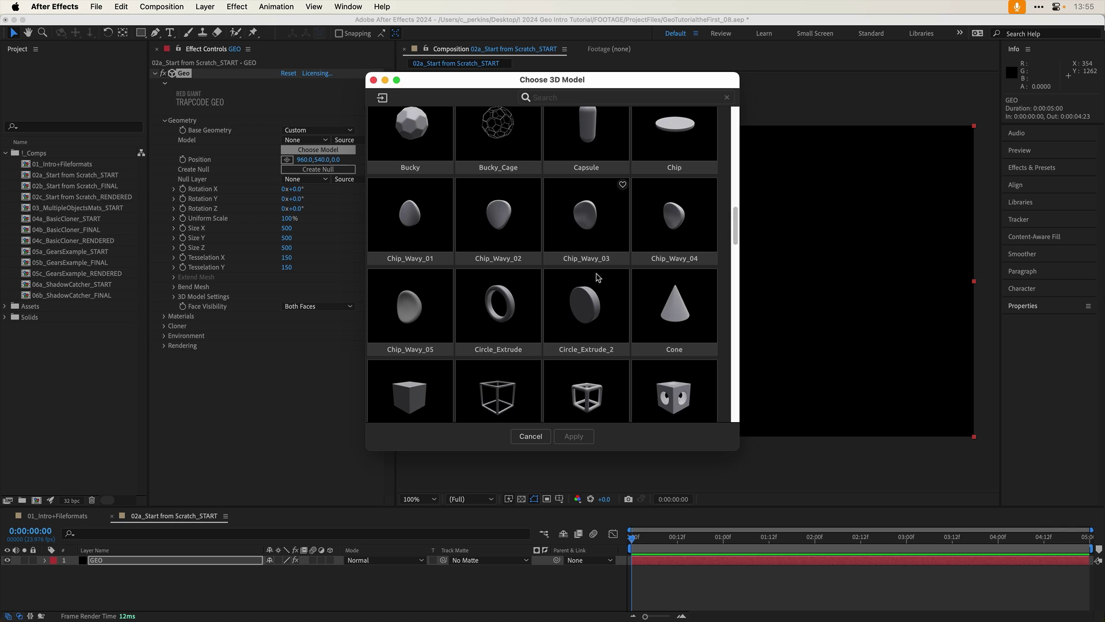
scroll(602, 279, "down", 20)
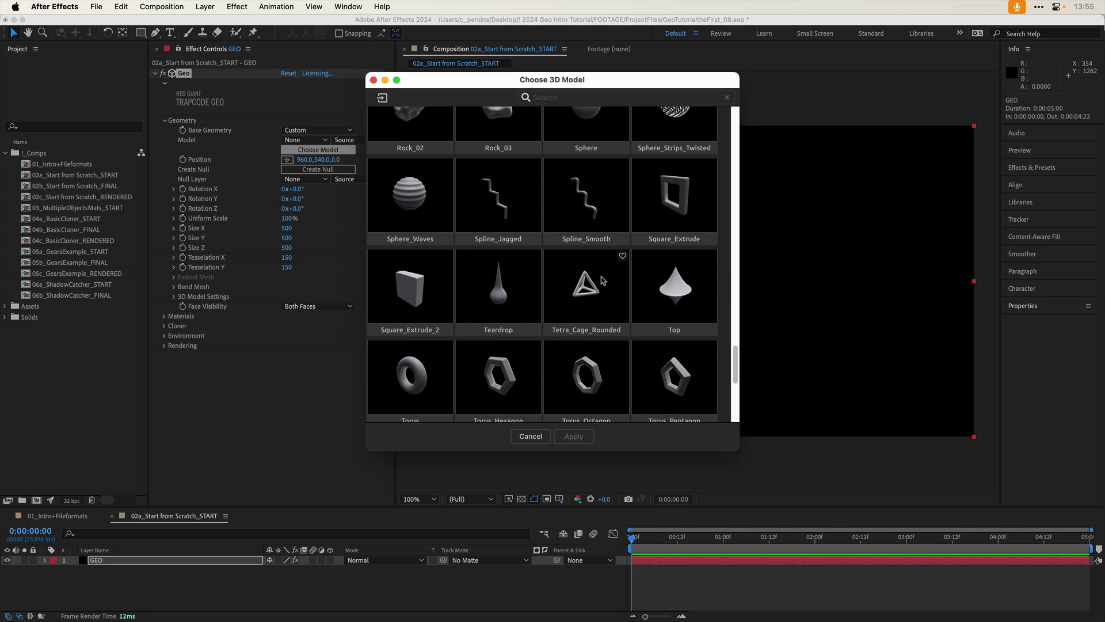
scroll(602, 281, "up", 5)
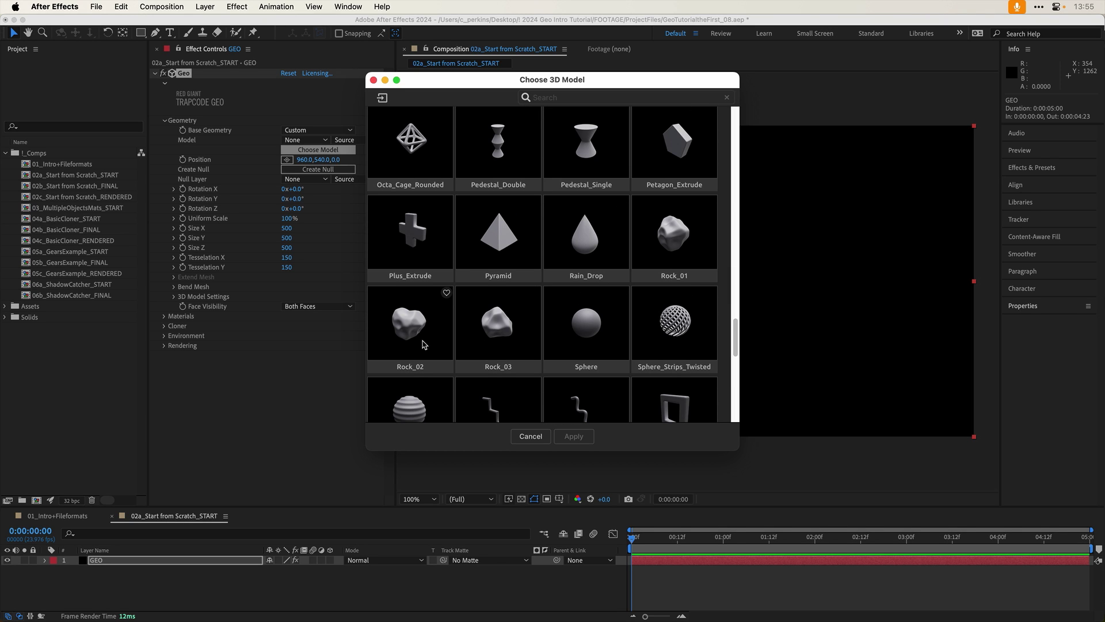
left_click(419, 330)
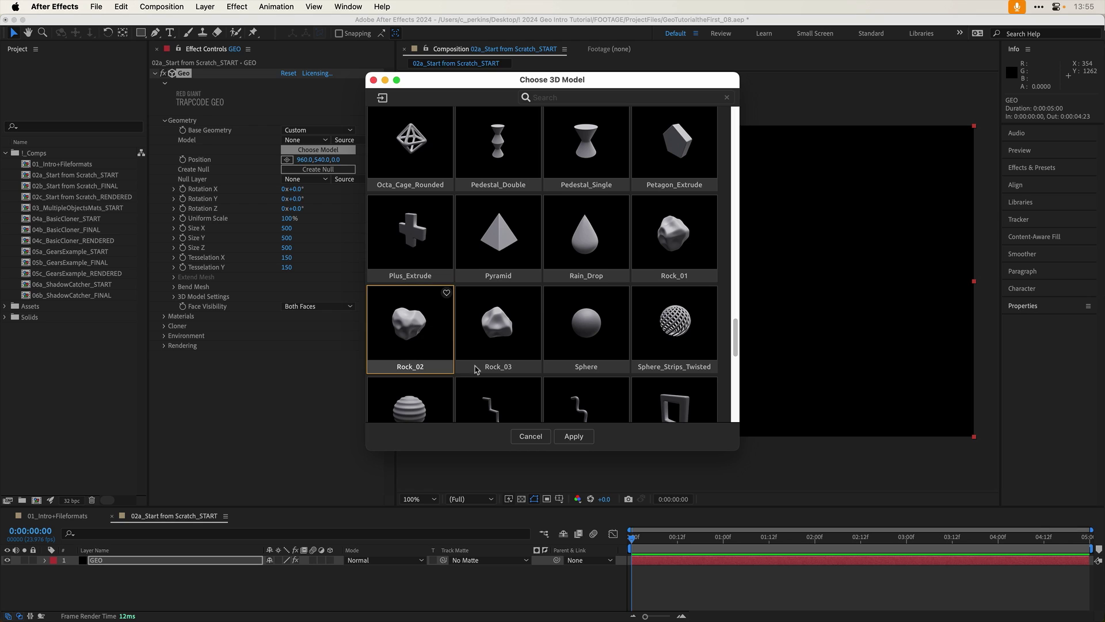
left_click(583, 438)
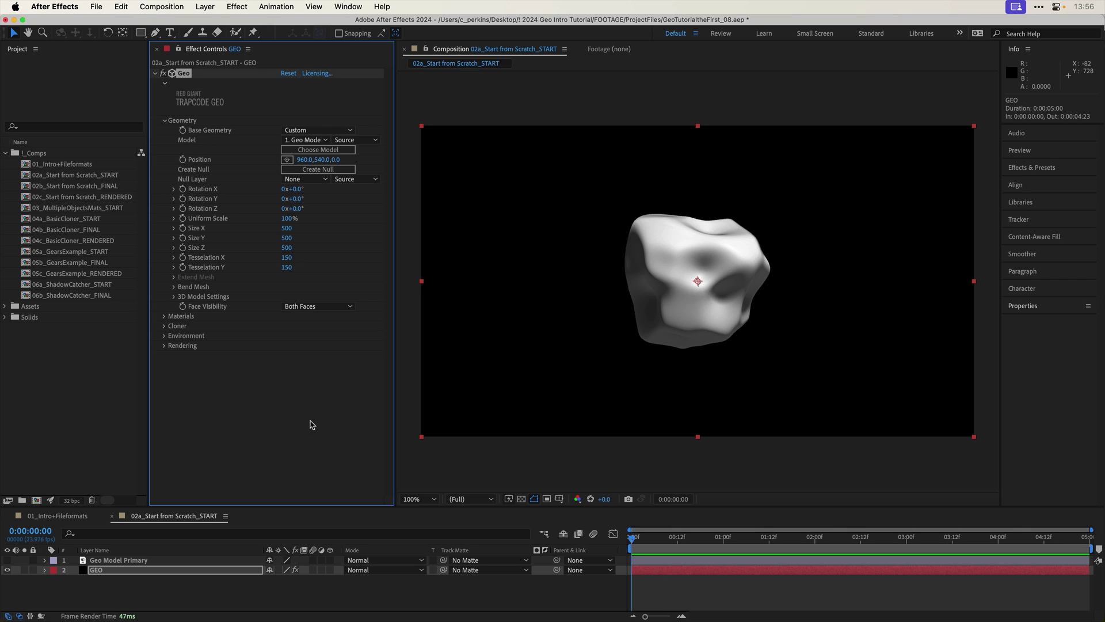
- Try bending the rock mesh along X, undo the change and collapse the Bend Mesh settings
left_click(175, 286)
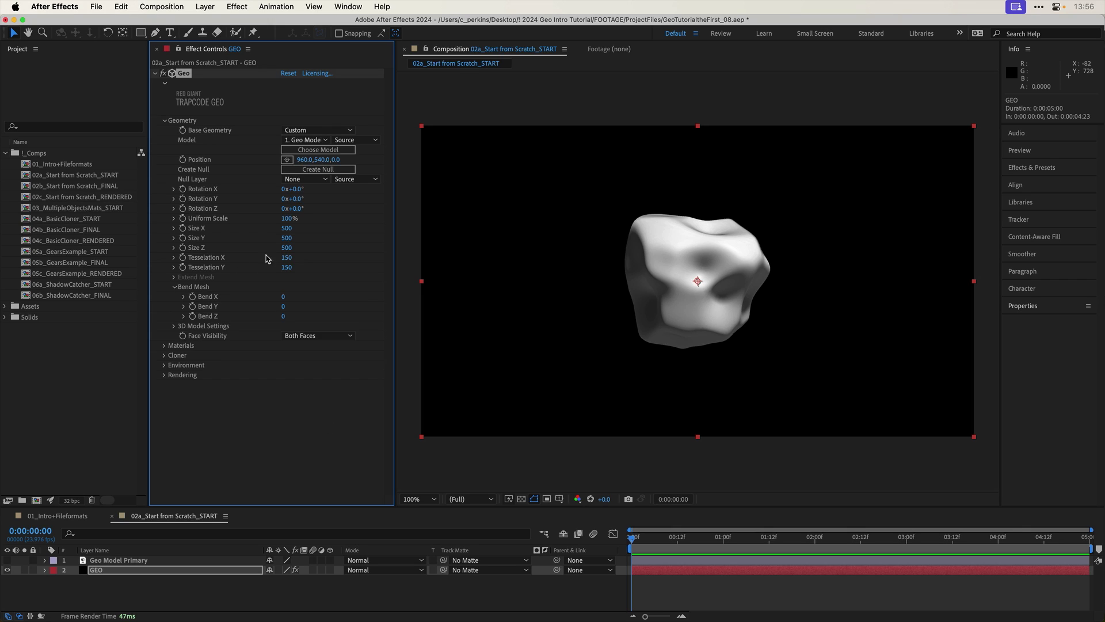
left_click_drag(284, 299, 385, 305)
key("super+z")
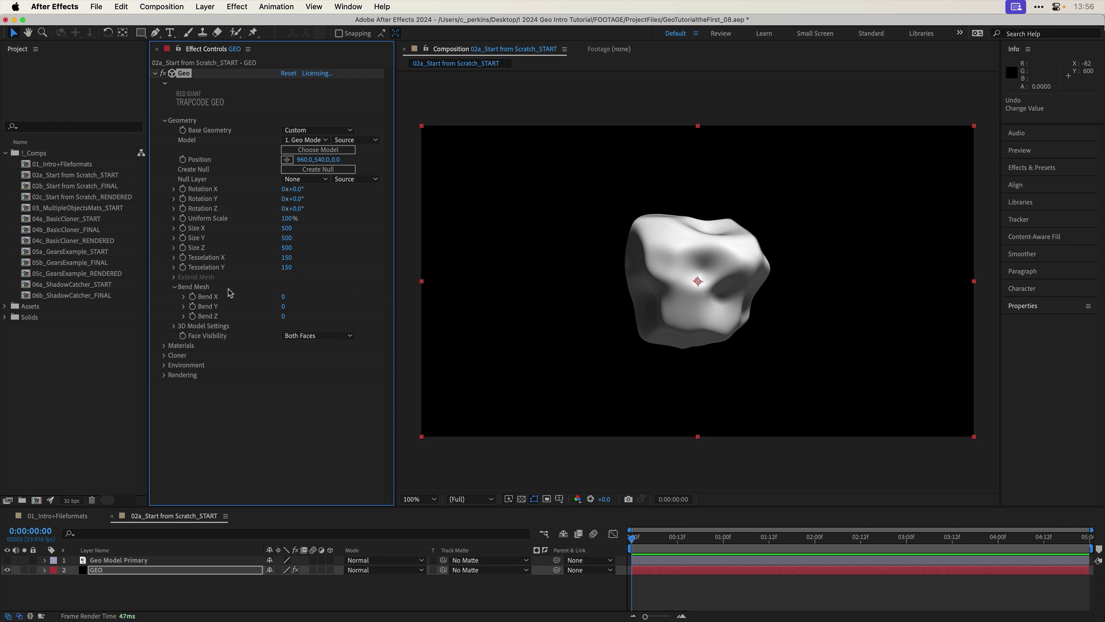
left_click(176, 288)
- Examine the rock's 3D Model Settings, then collapse them and the Geometry section
left_click(175, 296)
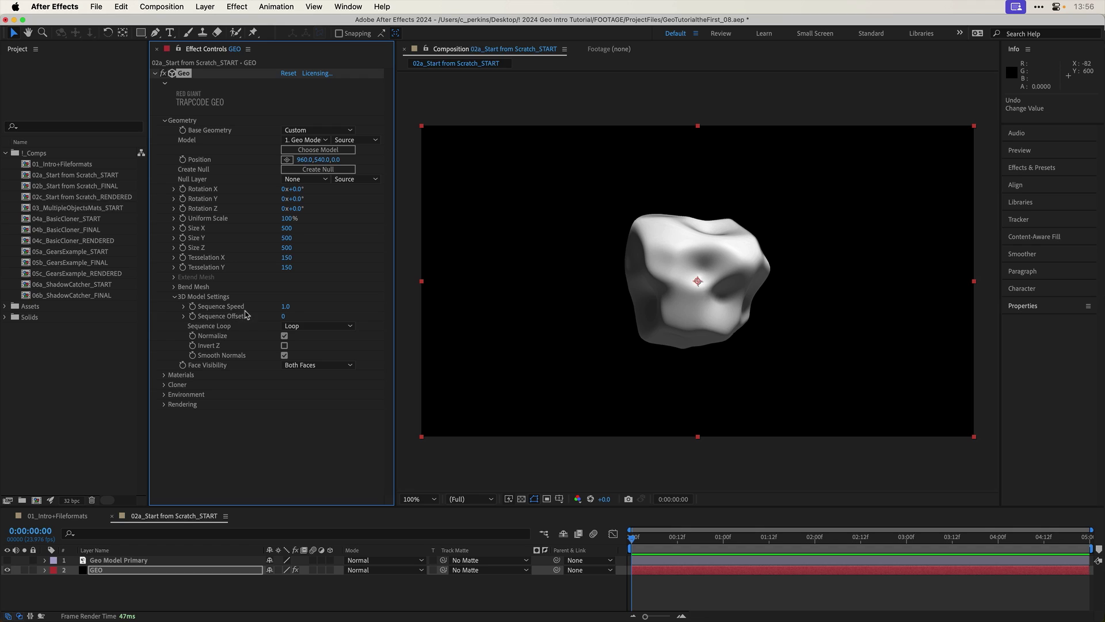
left_click(176, 297)
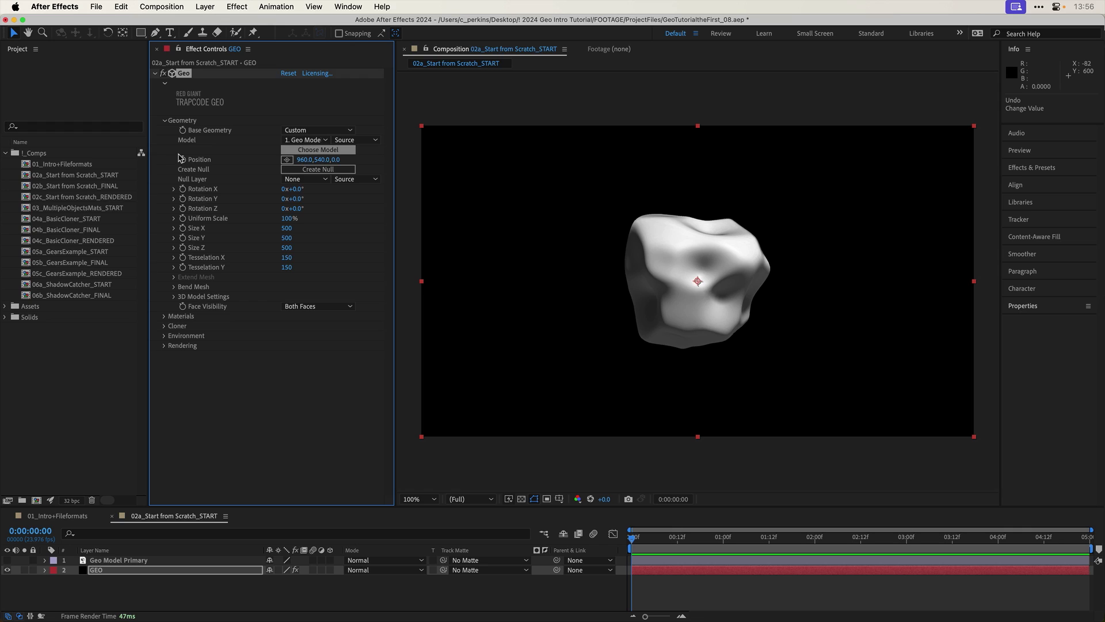
left_click(164, 122)
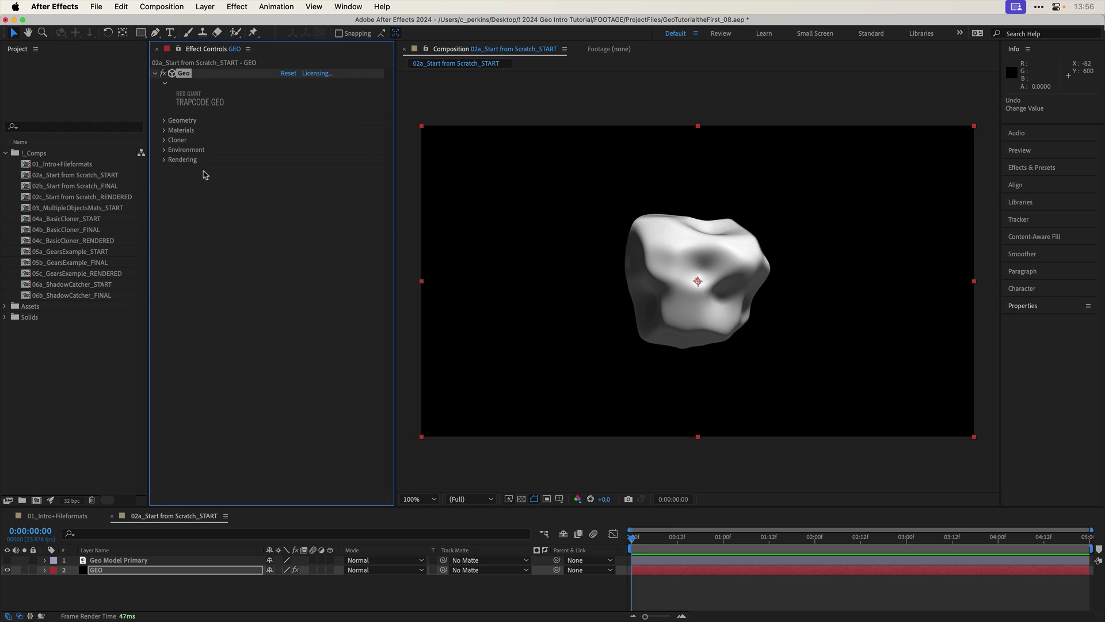
- Try the Gummy surface preset on the rock's Material M1, then set the preset to Porcelain
left_click(164, 131)
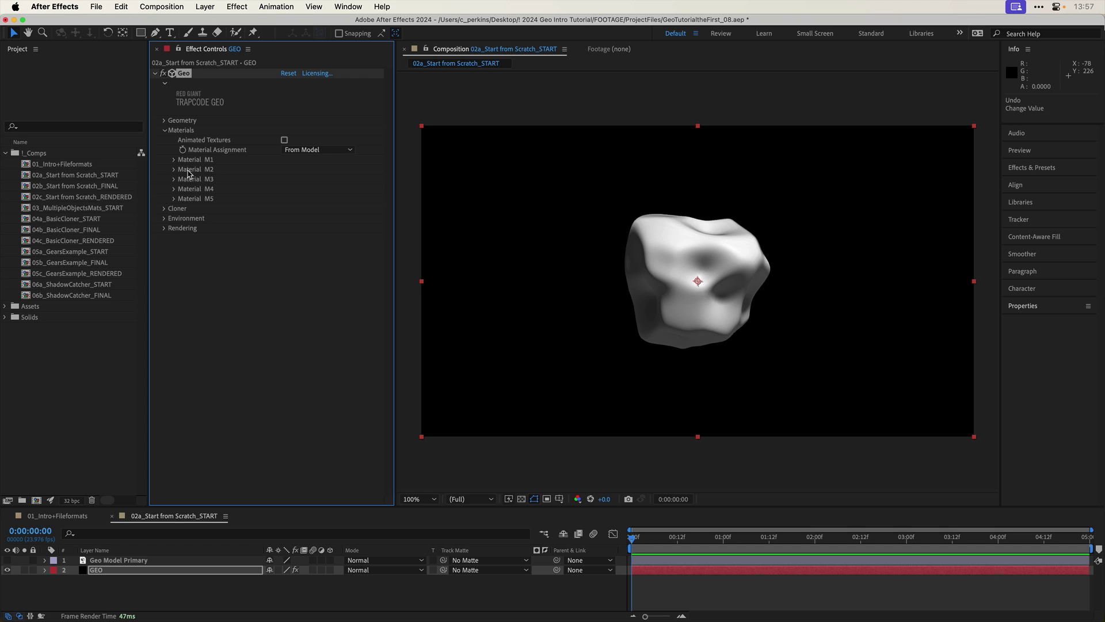
left_click(174, 160)
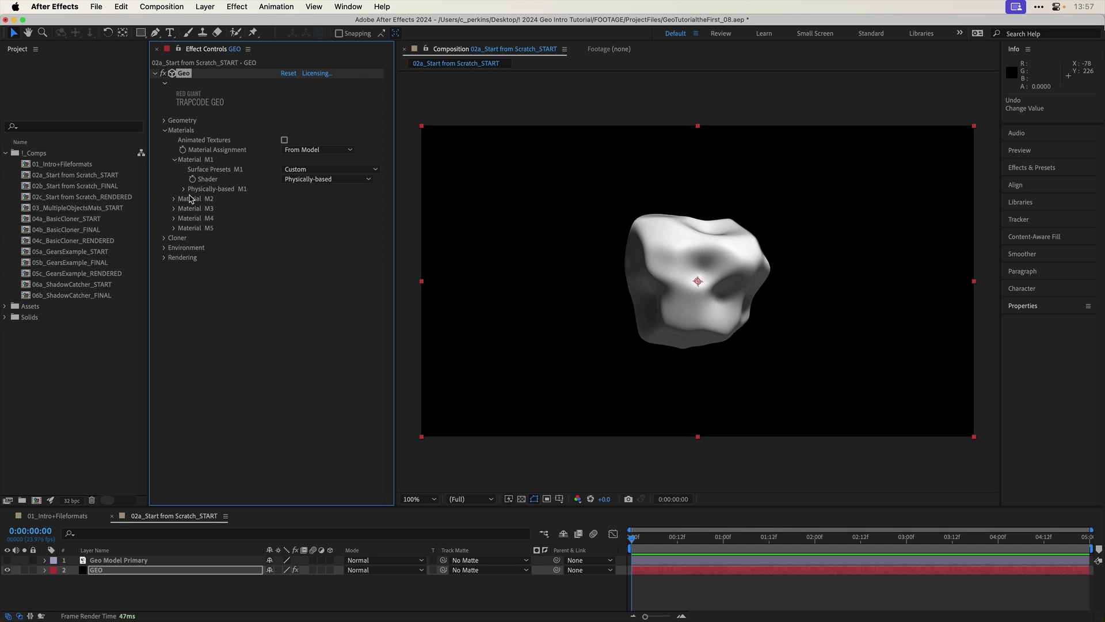
left_click(338, 169)
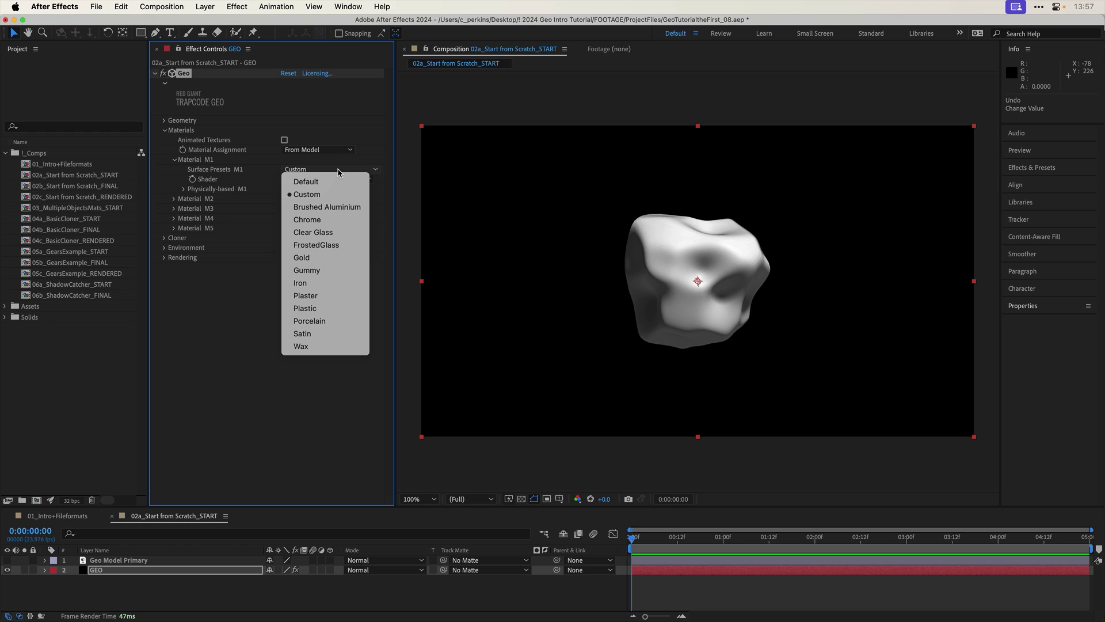
left_click(333, 270)
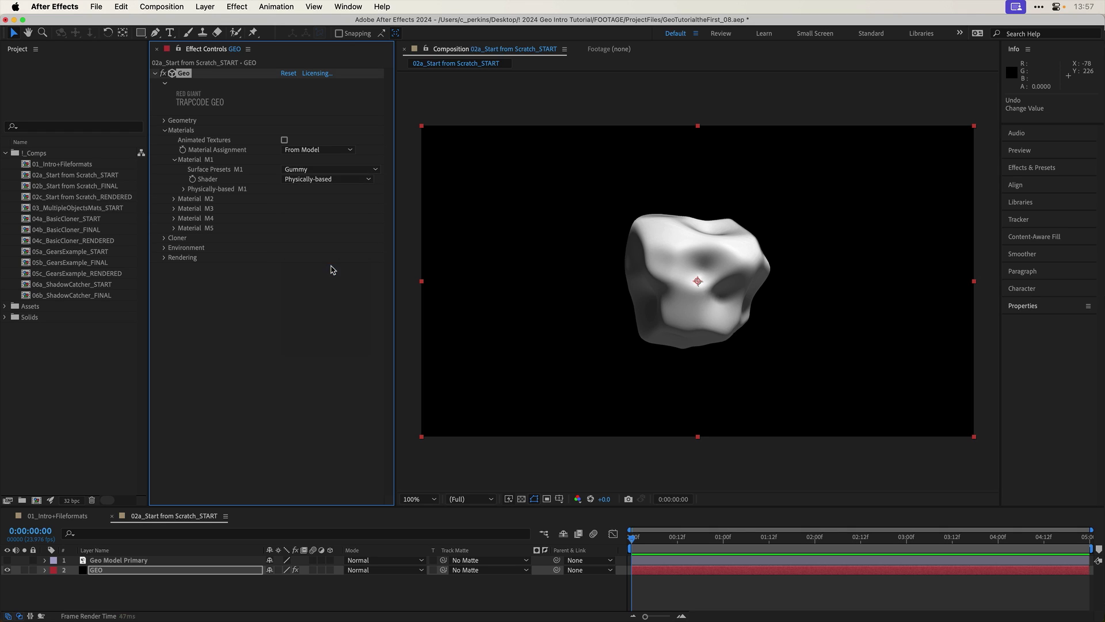
left_click(344, 170)
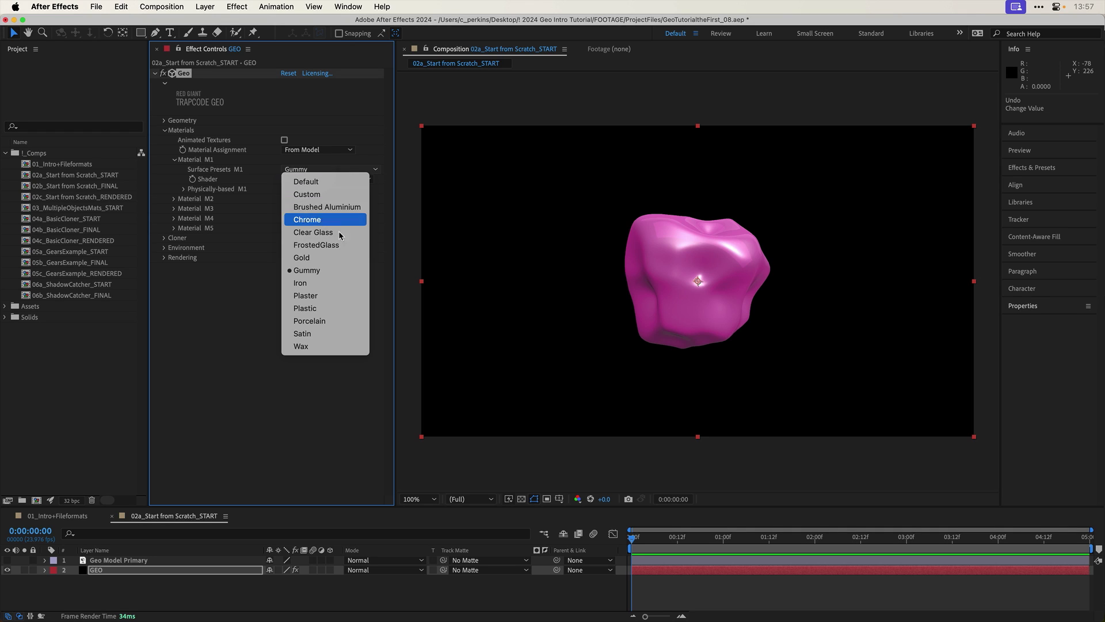
left_click(342, 324)
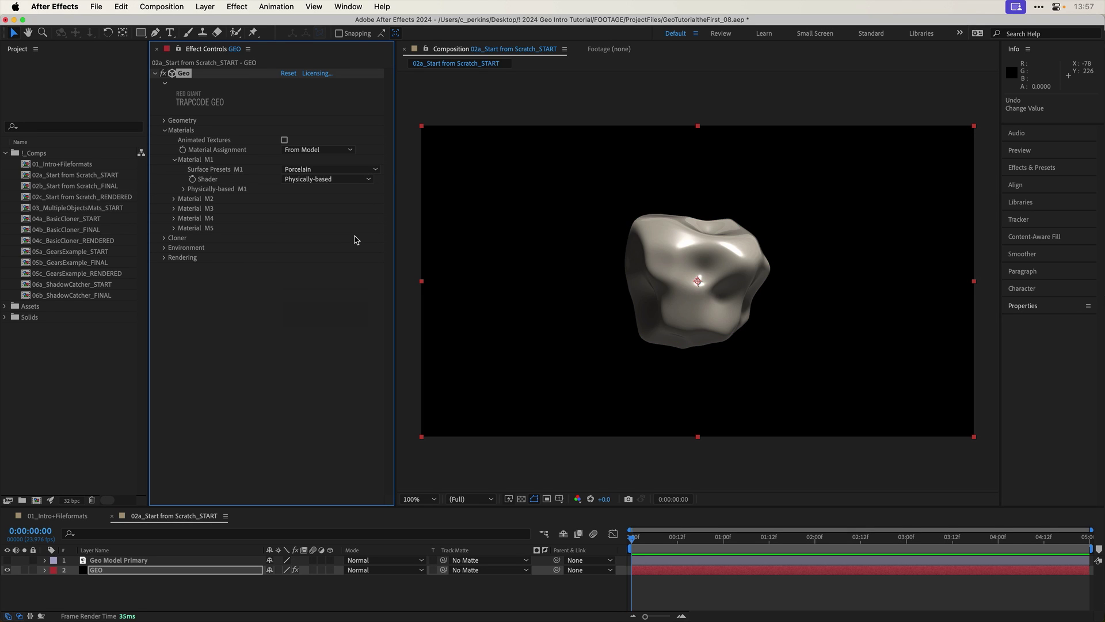
- Set Material M1's surface preset to Default and review the shader options, keeping Physically-based
left_click(340, 169)
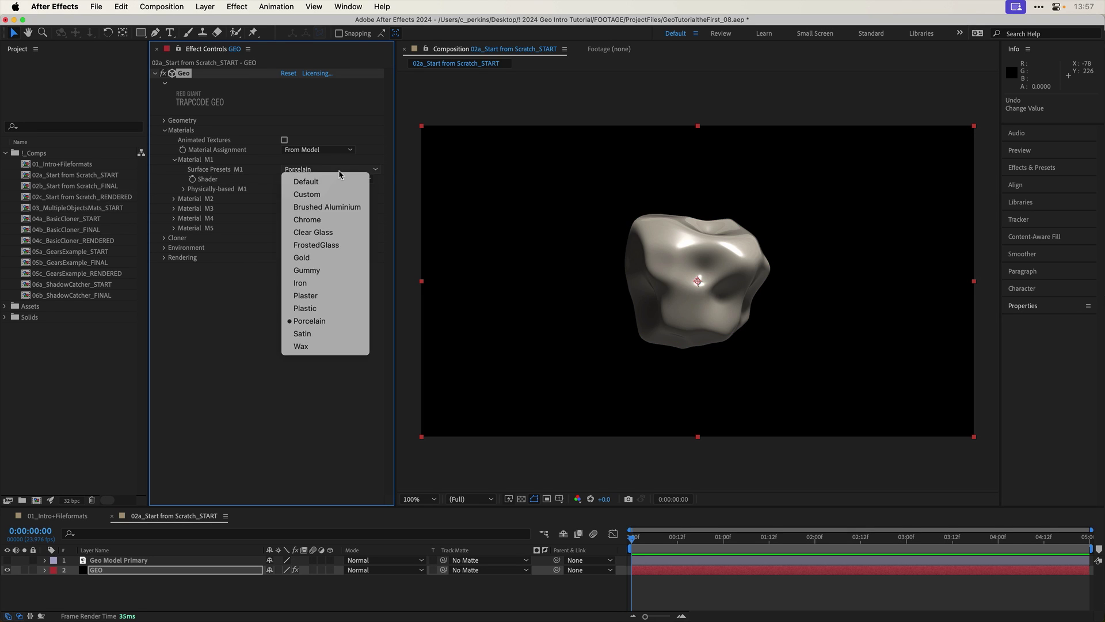
left_click(338, 181)
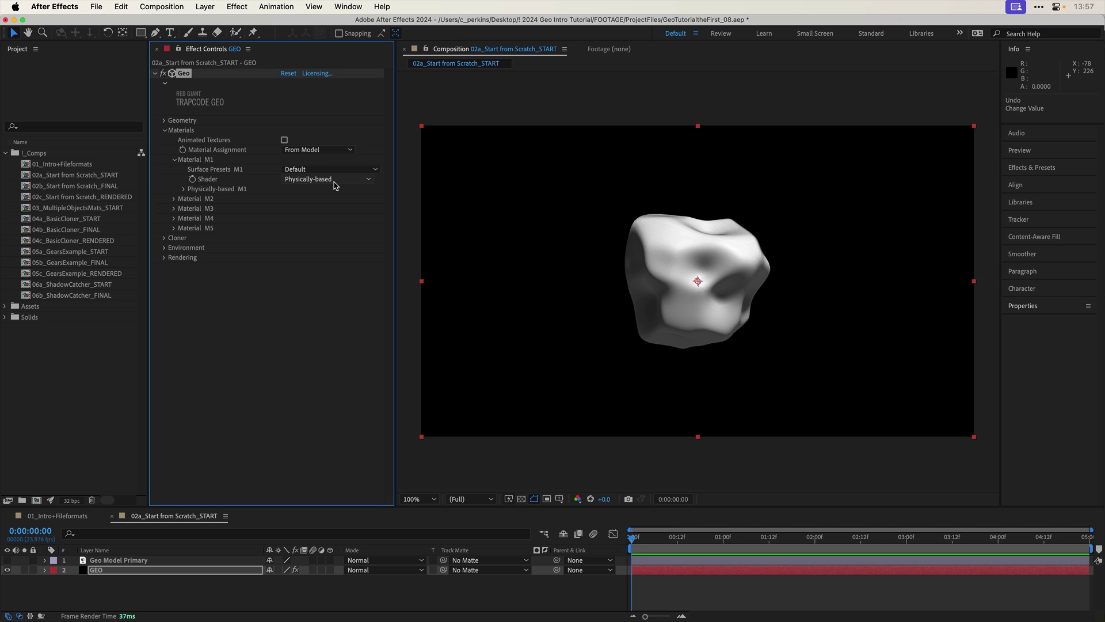
left_click(314, 181)
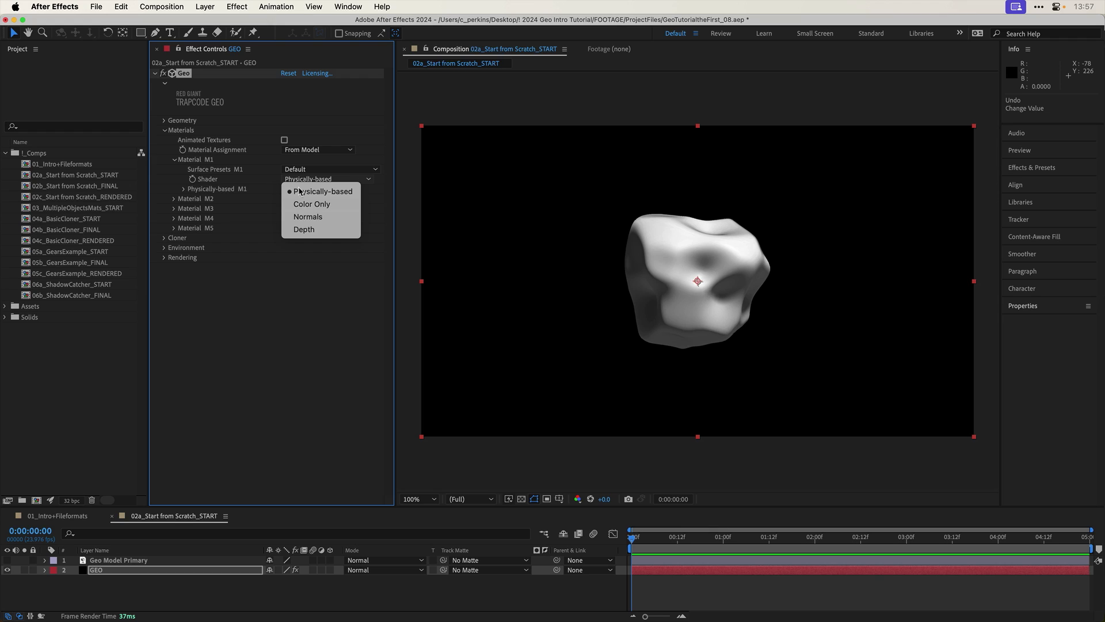
left_click(268, 184)
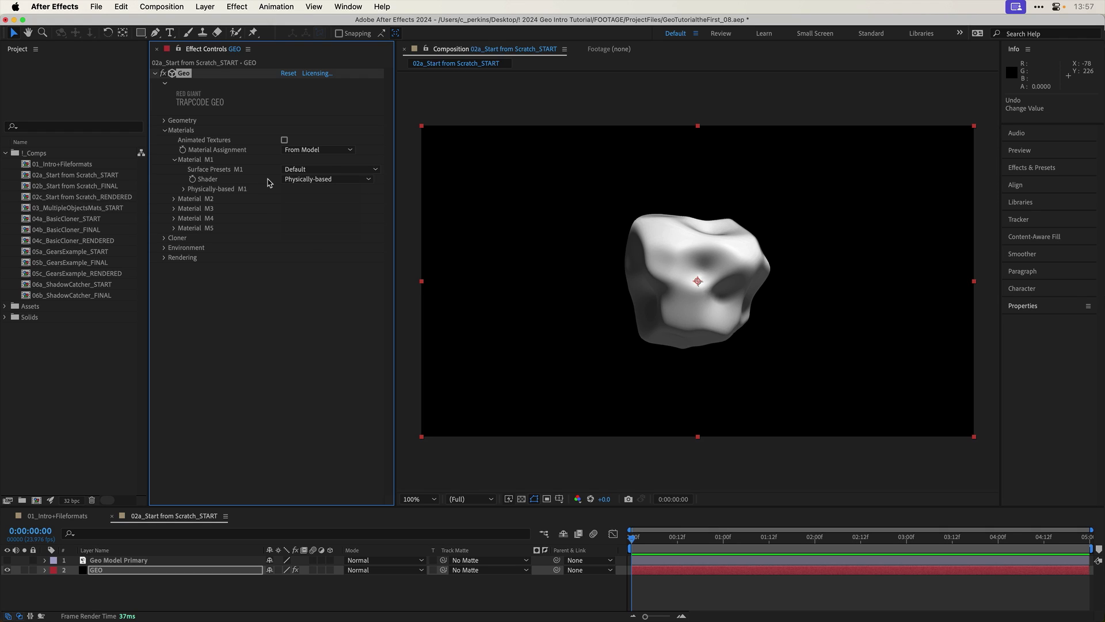
- Set Material M1's physically-based base color to a warm mid grey with hue 40° and its roughness to 78%
left_click(184, 189)
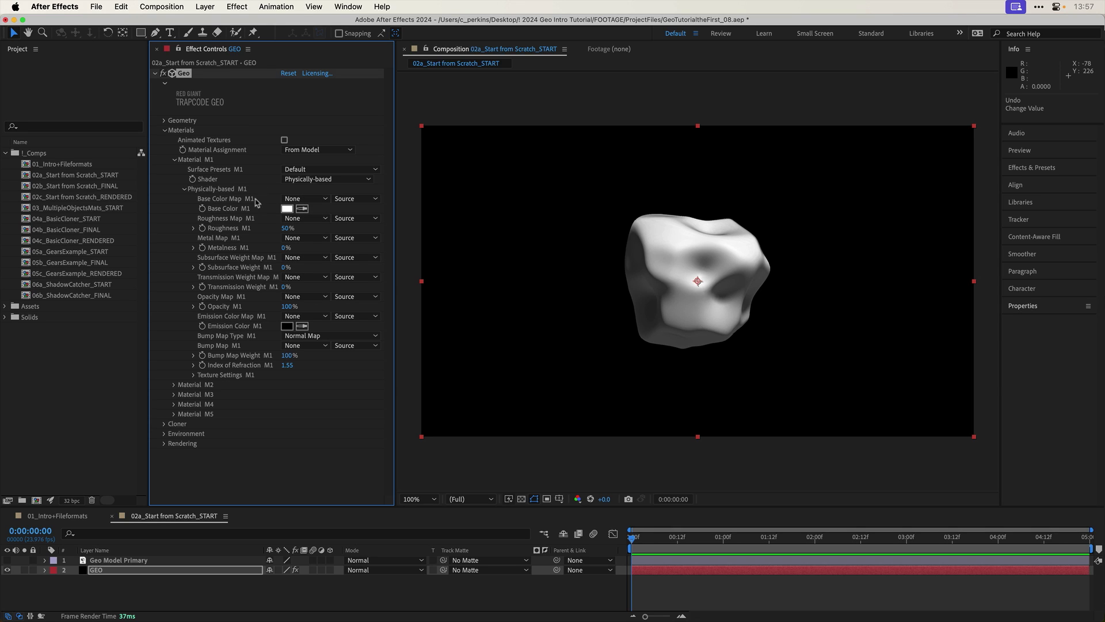
left_click(287, 209)
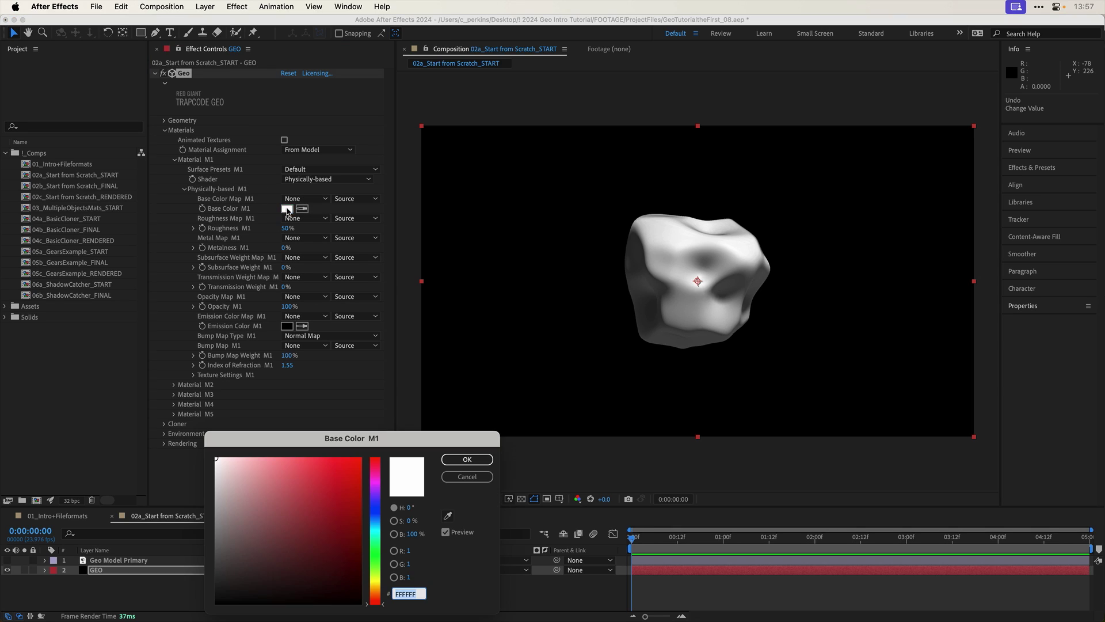
left_click(380, 590)
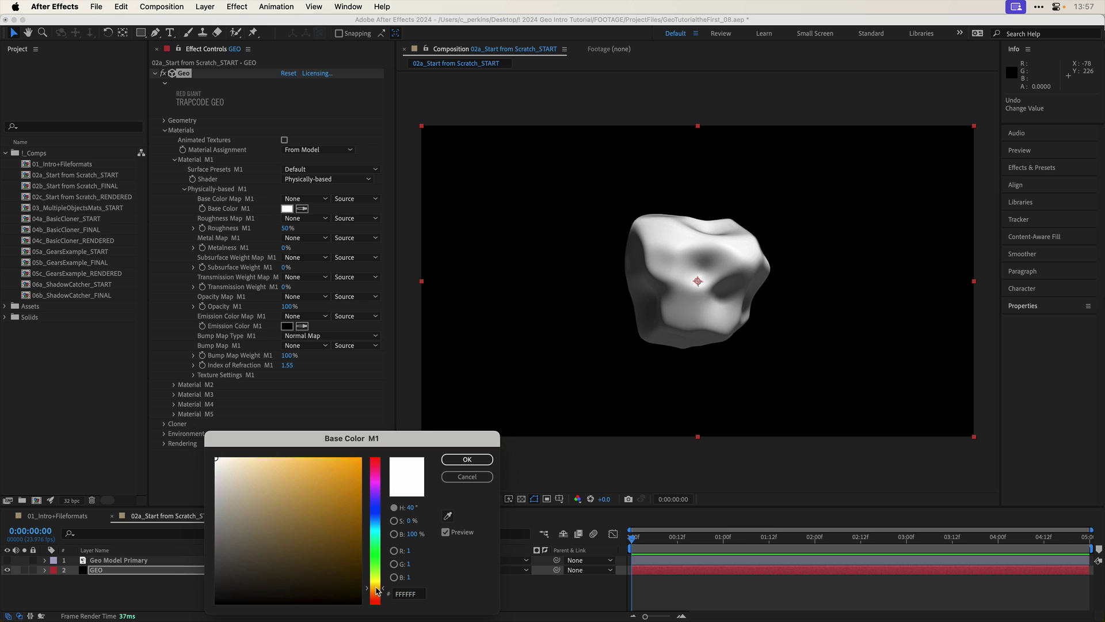
left_click_drag(228, 517, 222, 514)
left_click(453, 459)
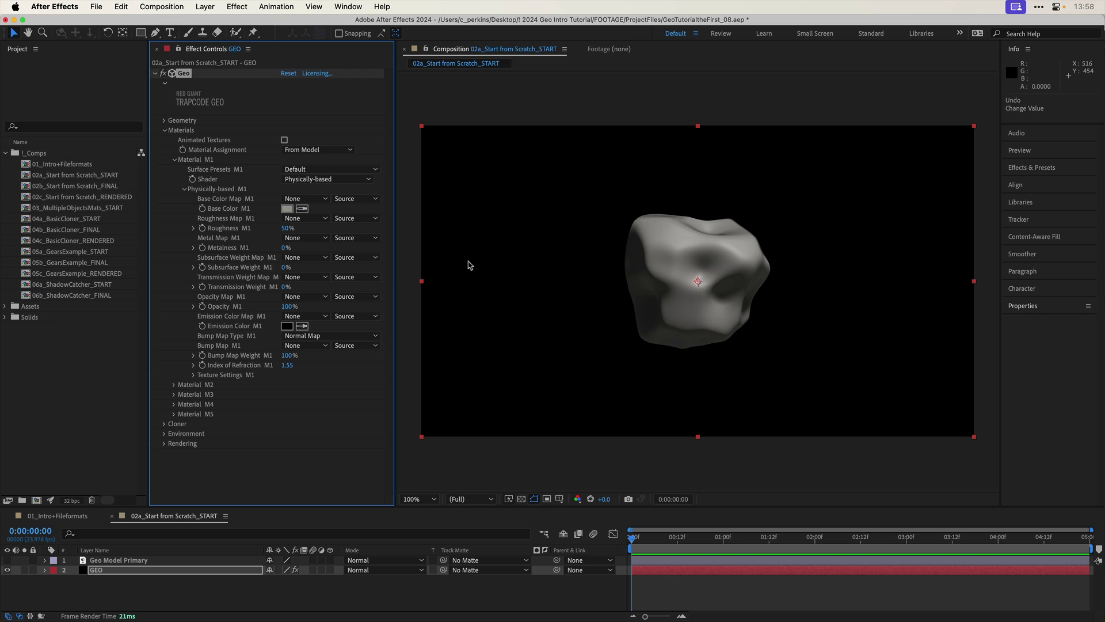
mouse_move(285, 229)
left_mouse_down()
mouse_move(246, 229)
mouse_move(288, 231)
left_mouse_up()
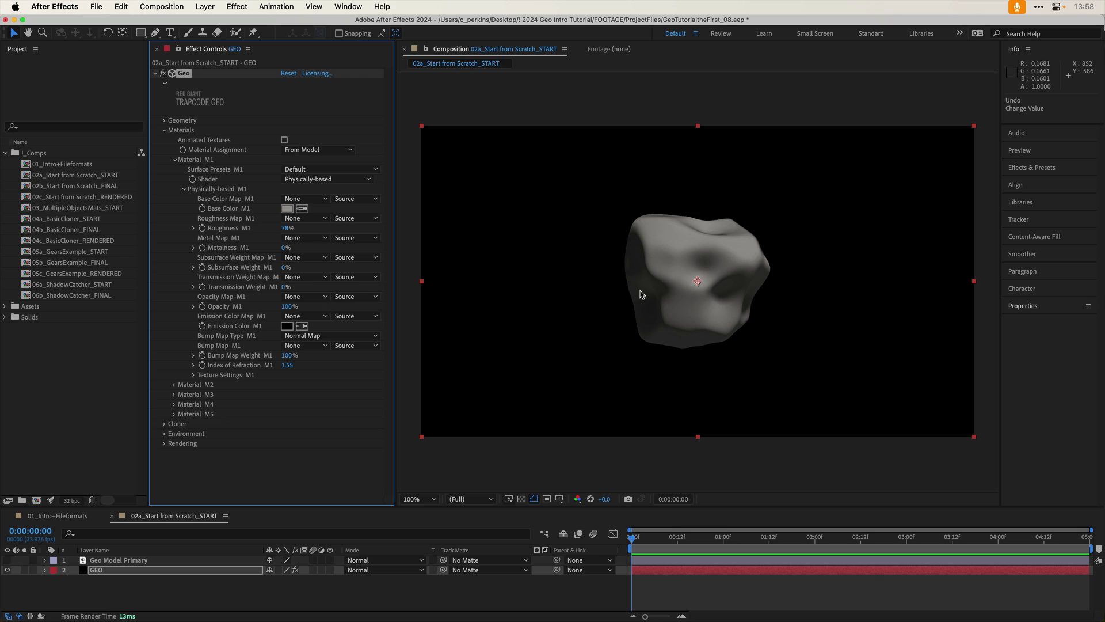
- Rotate the rock geometry to 43° around the Y axis and collapse the Geometry settings
left_click(164, 120)
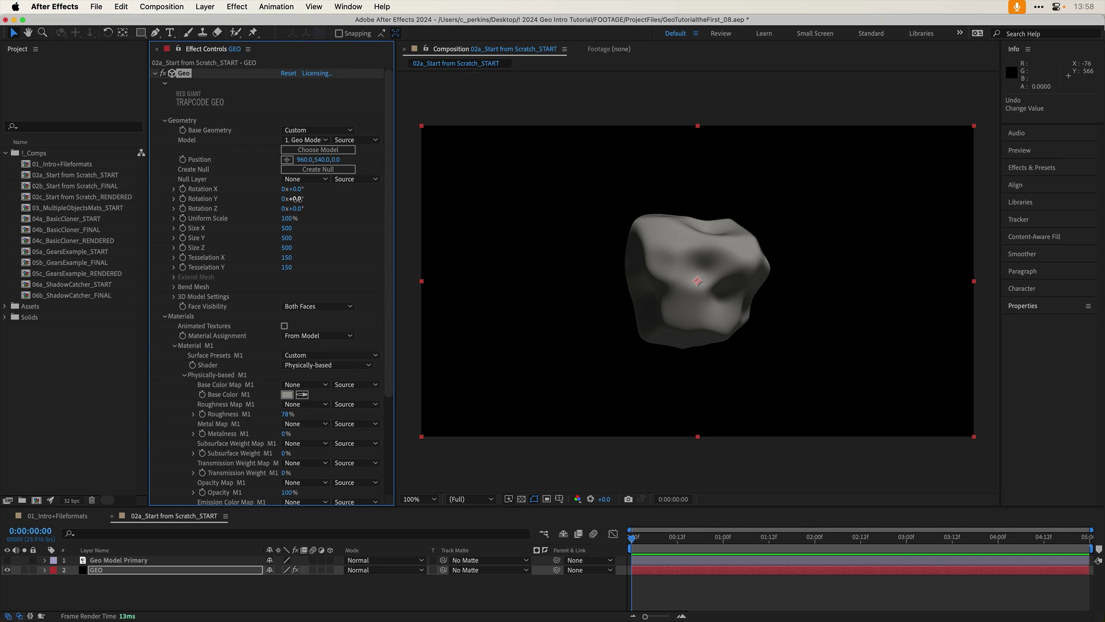
left_click_drag(297, 200, 327, 206)
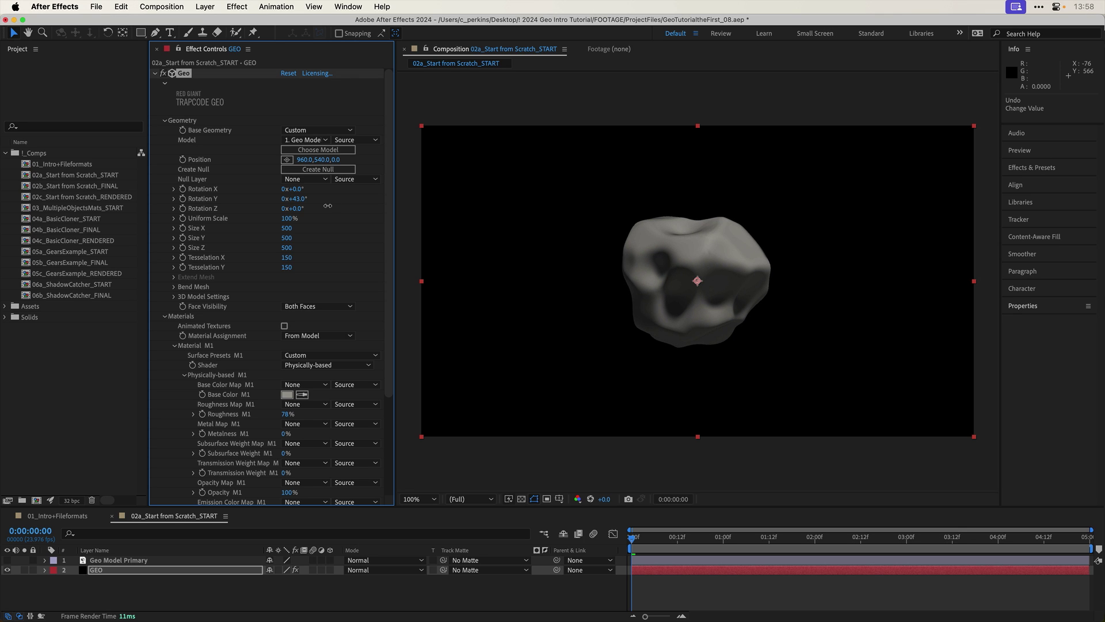
left_click(166, 122)
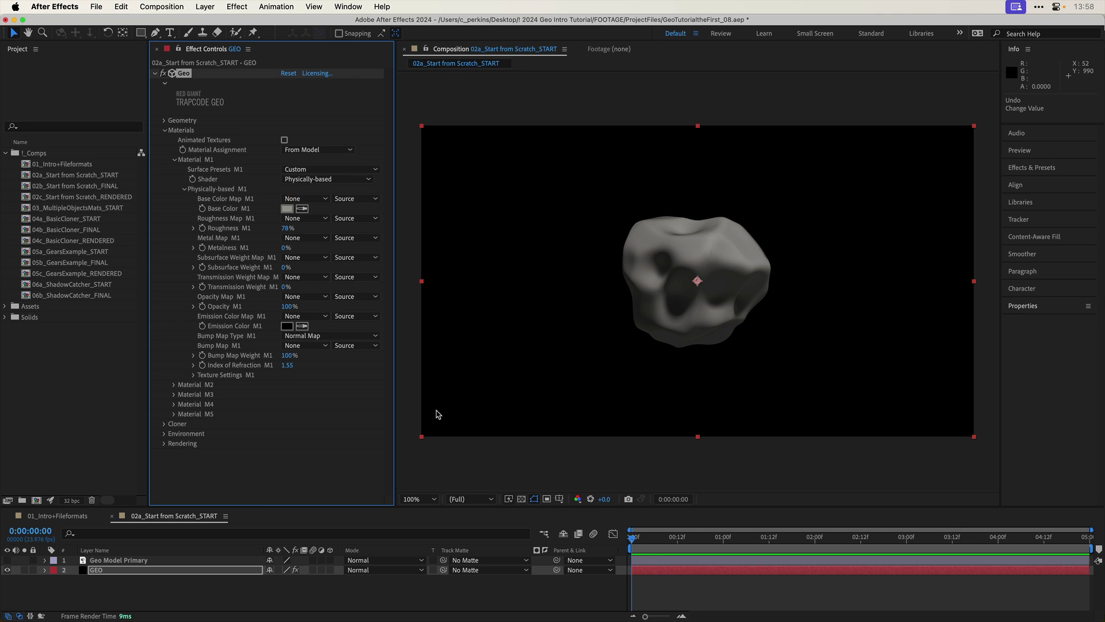
- Create a new 1920 x 1080 px solid layer named Fractal Noise
left_click(240, 588)
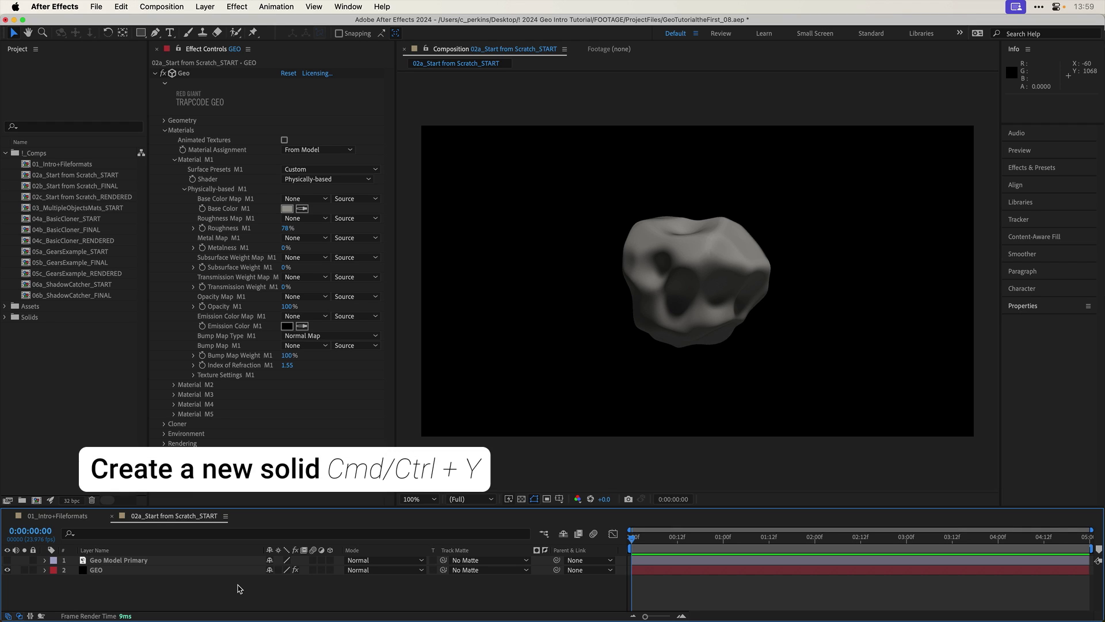
key("super+y")
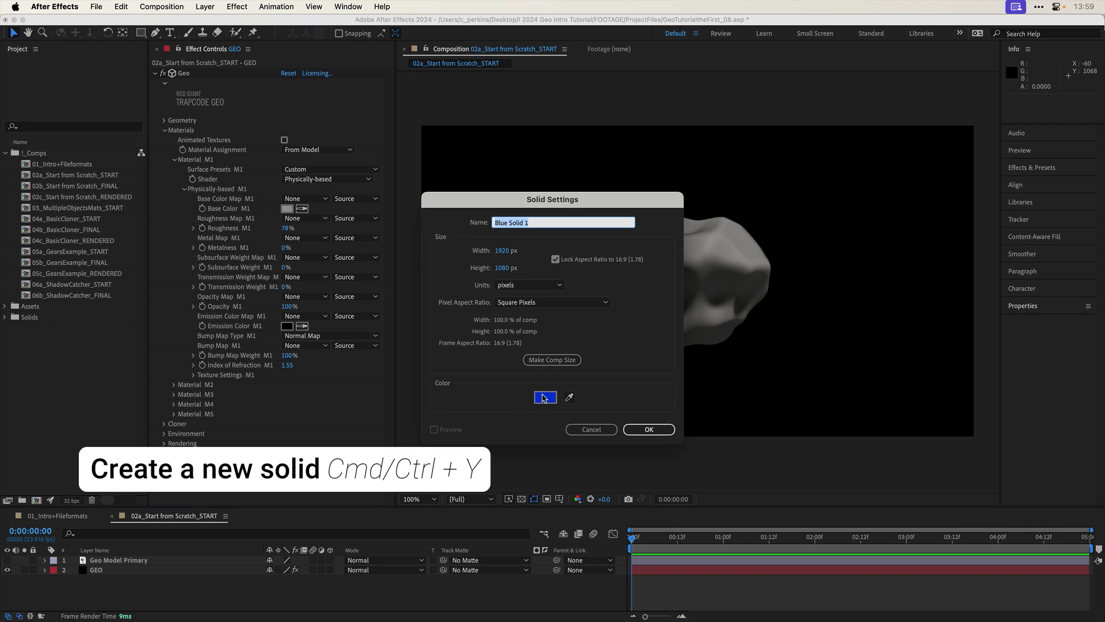
type("Fractal Noise")
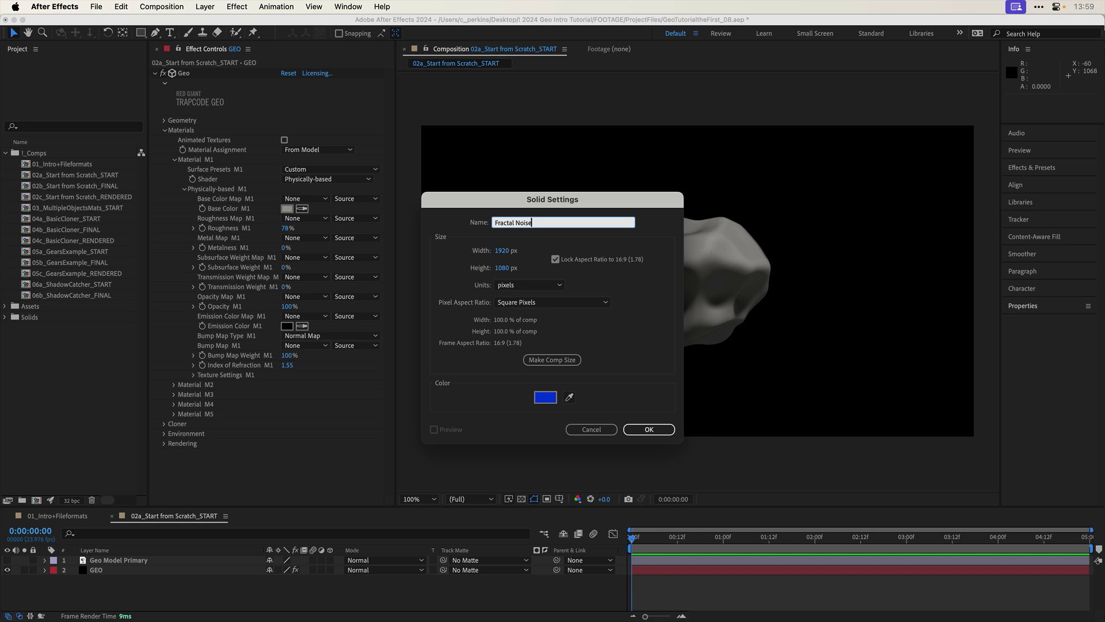
key("Return")
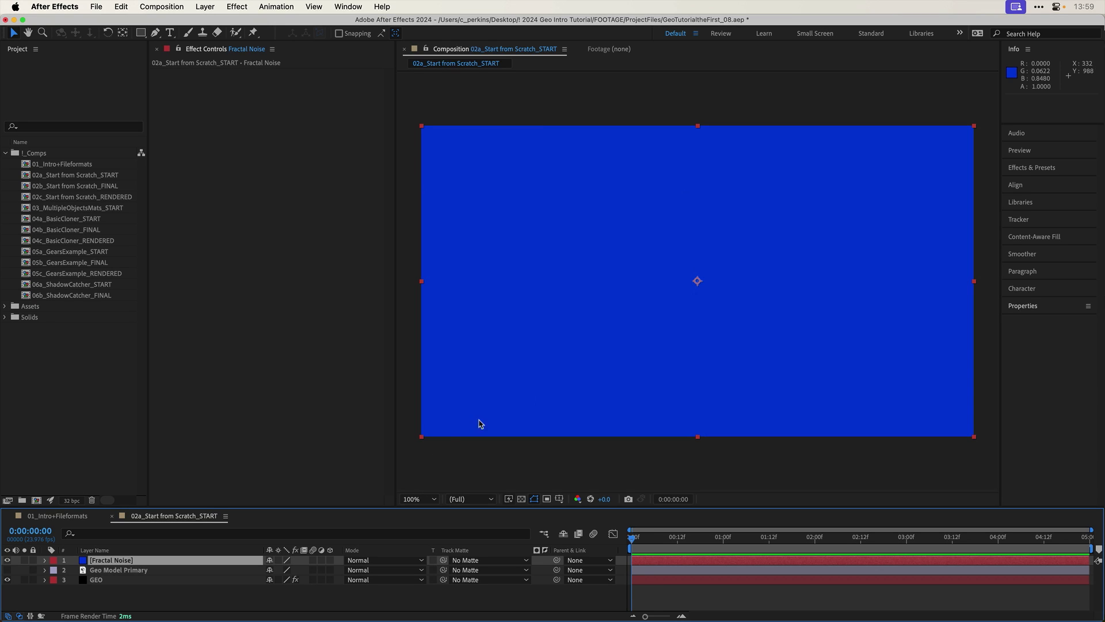
- Find the Fractal Noise effect and apply it to the new solid layer
key("ctrl+space")
type("f")
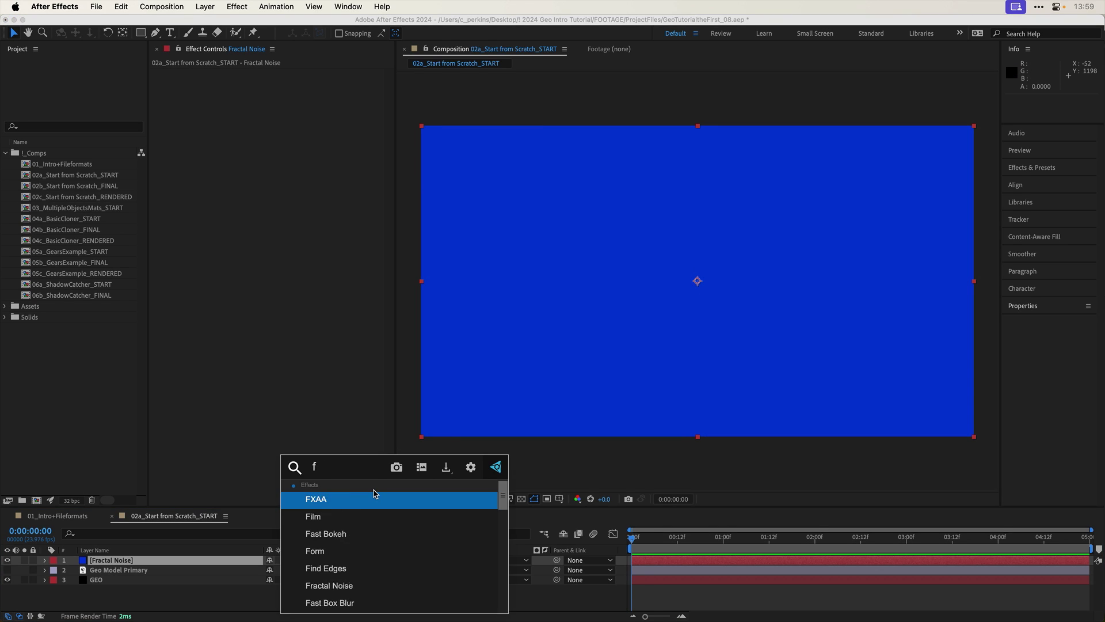
type("racta")
key("Return")
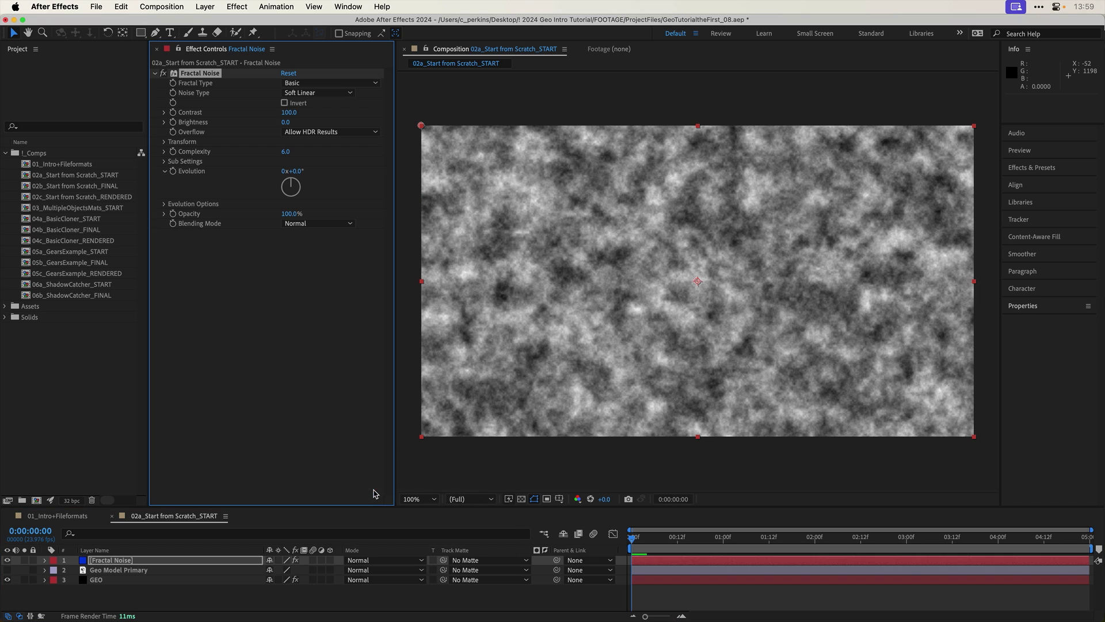
- Try the Dynamic Progressive fractal type, invert the noise and set the fractal type to Dynamic Twist
left_click(316, 84)
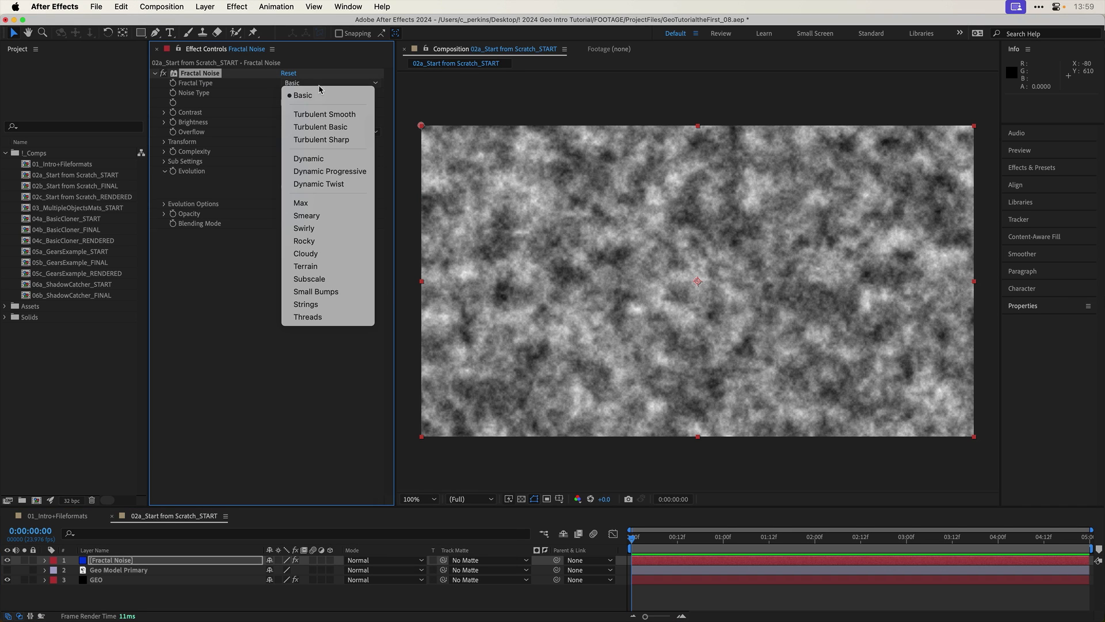
left_click(347, 172)
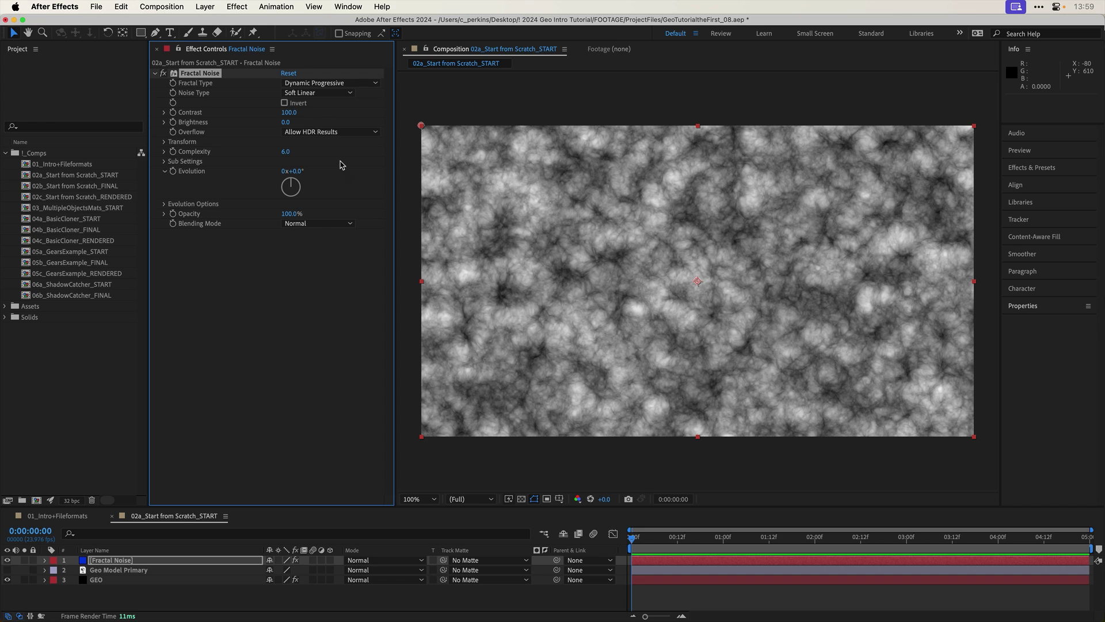
left_click(285, 103)
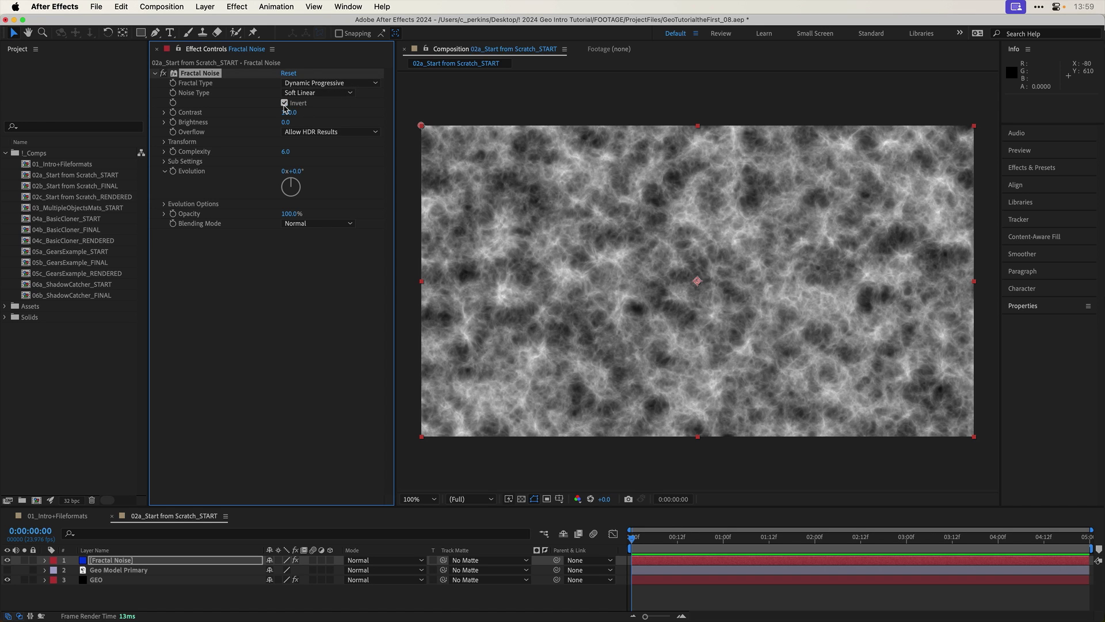
left_click(324, 84)
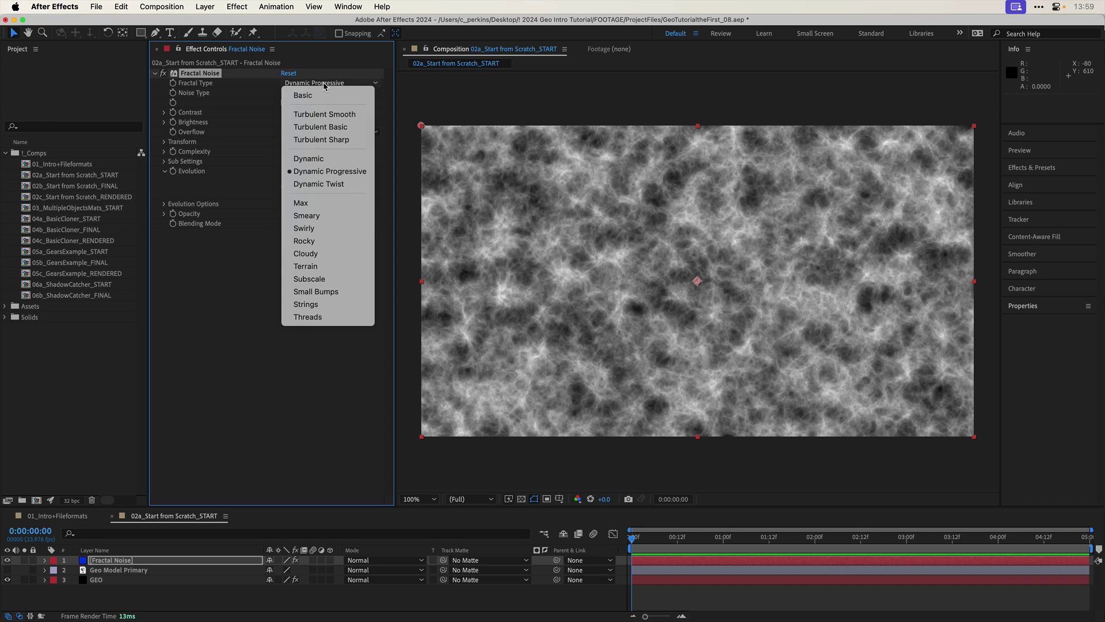
left_click(332, 184)
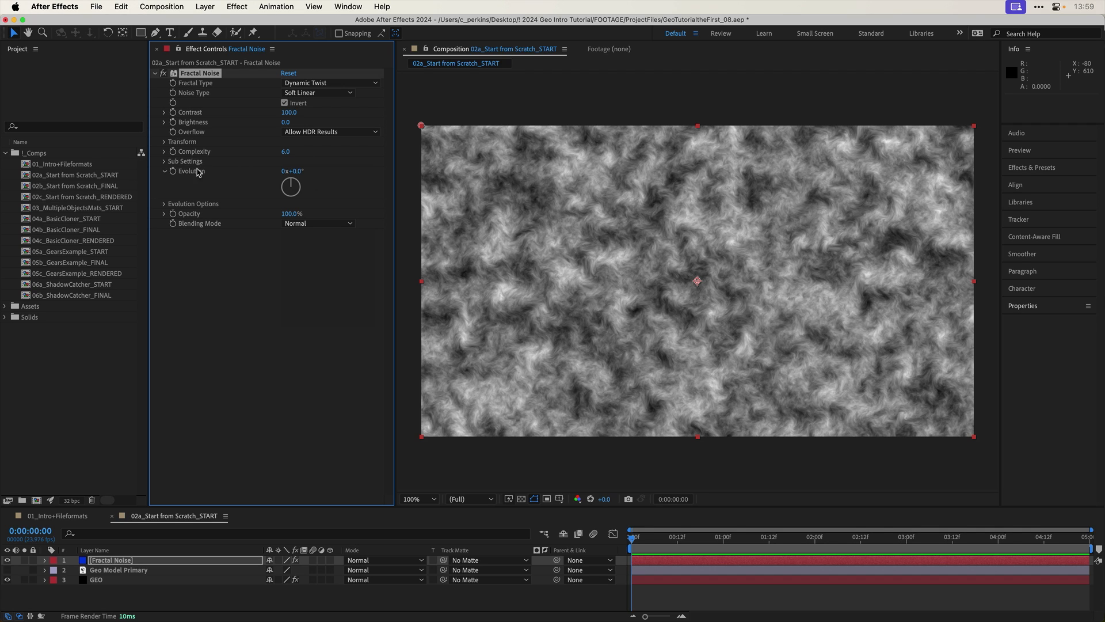
- Turn off the noise's uniform scaling and set scale width to 242, scale height to 131, contrast to 150 and brightness to -11
left_click(165, 142)
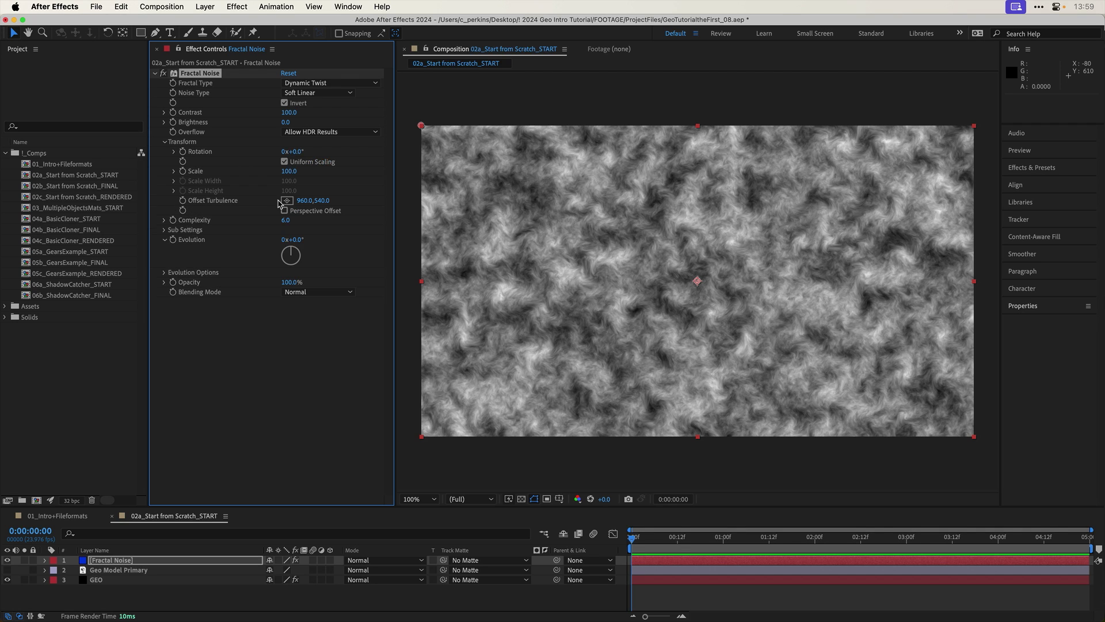
left_click_drag(290, 171, 345, 172)
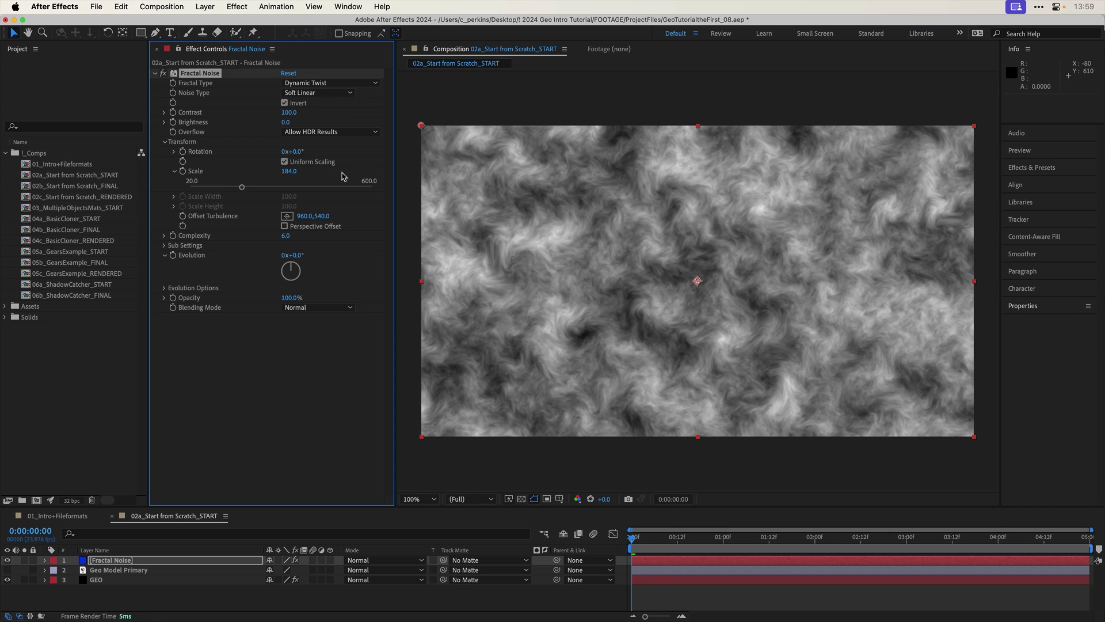
left_click(284, 162)
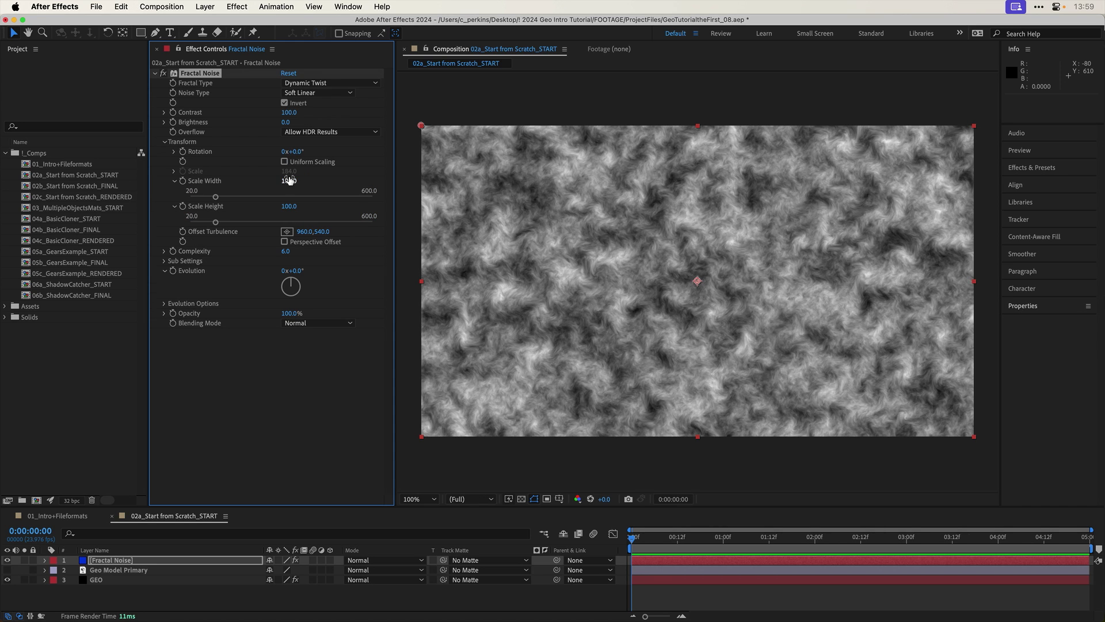
left_click_drag(289, 181, 340, 181)
left_click_drag(289, 206, 321, 181)
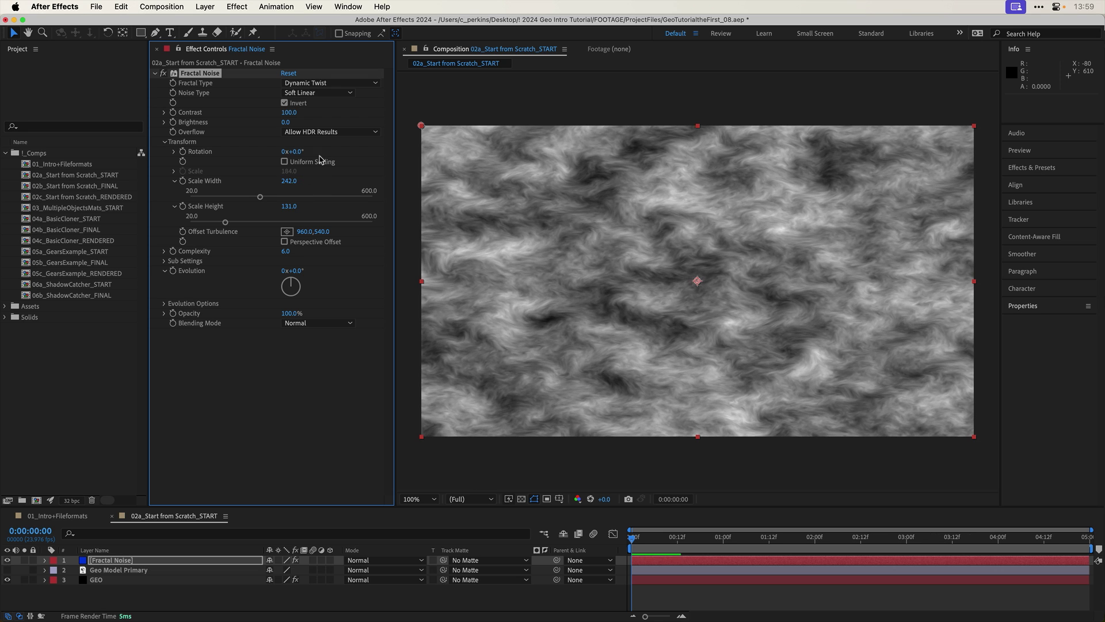
mouse_move(289, 112)
left_mouse_down()
mouse_move(322, 119)
mouse_move(279, 122)
left_mouse_up()
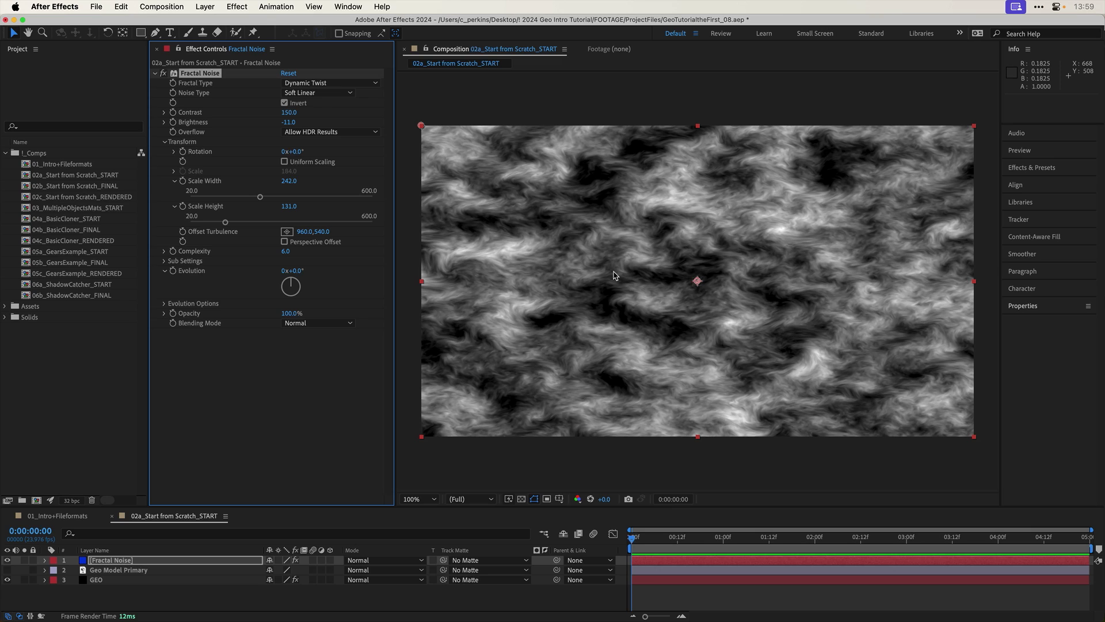
- Hide the Fractal Noise layer and assign it as the GEO layer's Material M1 base color map, using Effects & Masks
left_click(7, 560)
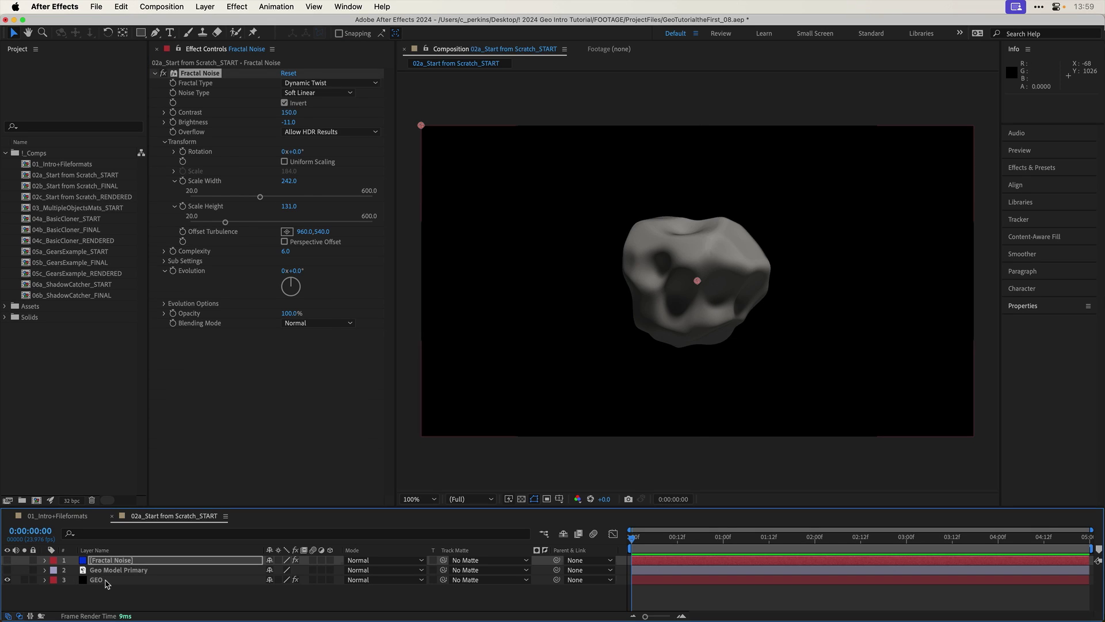
left_click(106, 581)
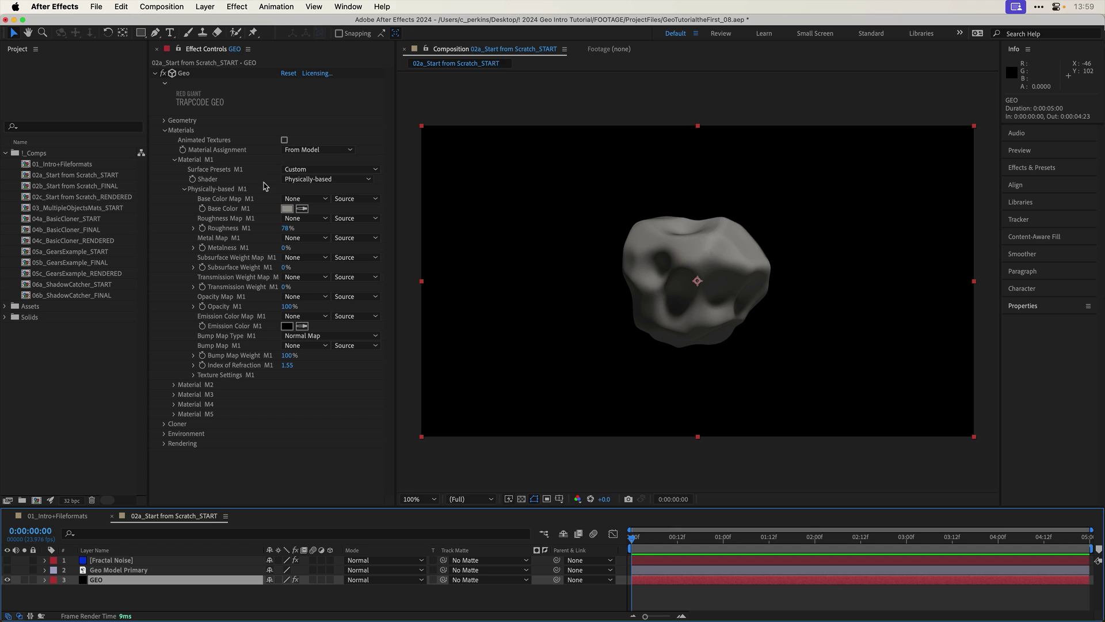
left_click(305, 199)
left_click(337, 229)
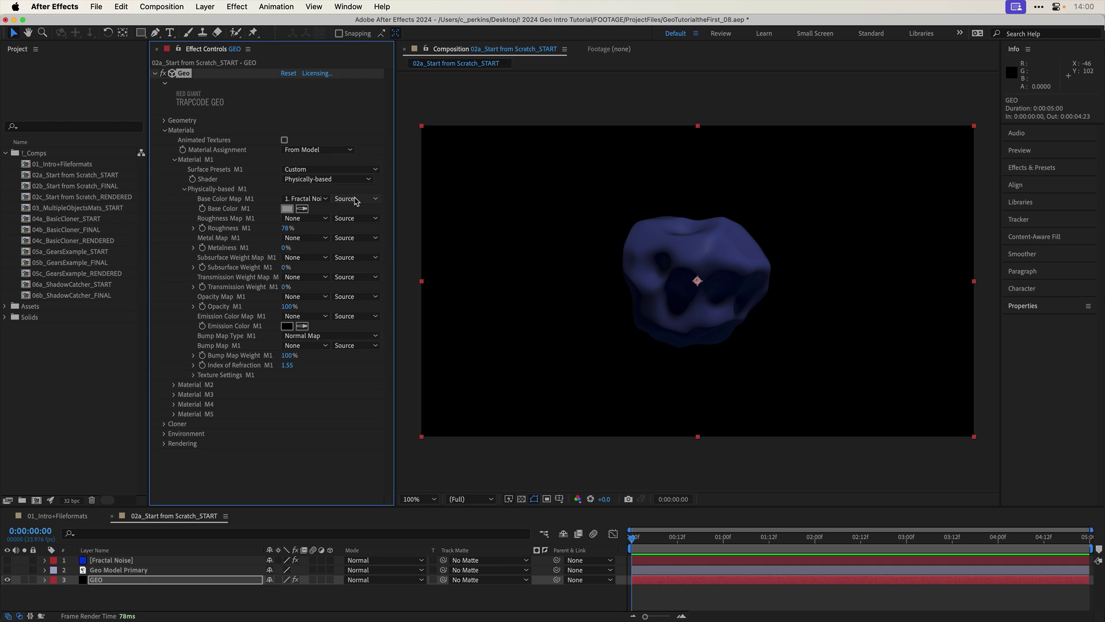
left_click(355, 199)
left_click(354, 211)
left_click(355, 198)
left_click(358, 237)
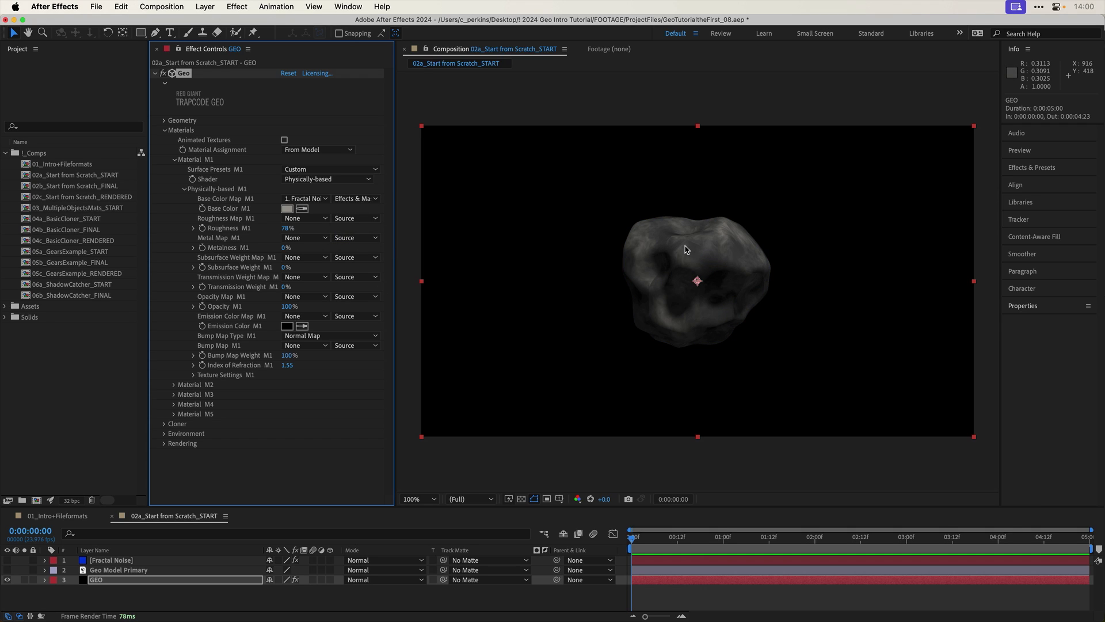
- Add the Tint effect to the Fractal Noise layer
left_click(170, 562)
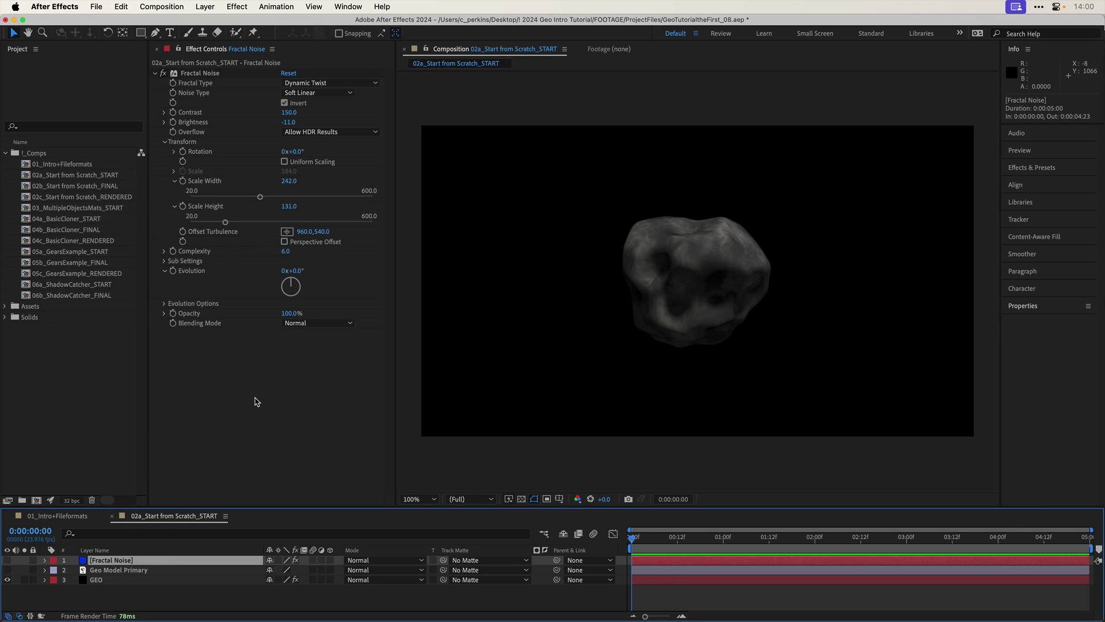
key("ctrl+space")
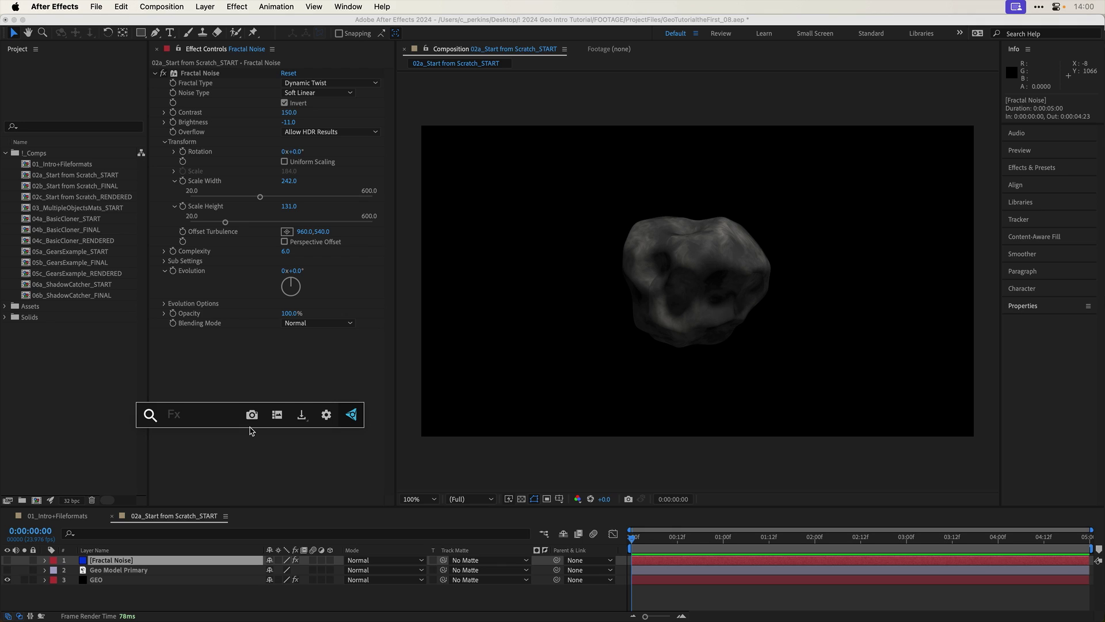
type("tint")
key("Return")
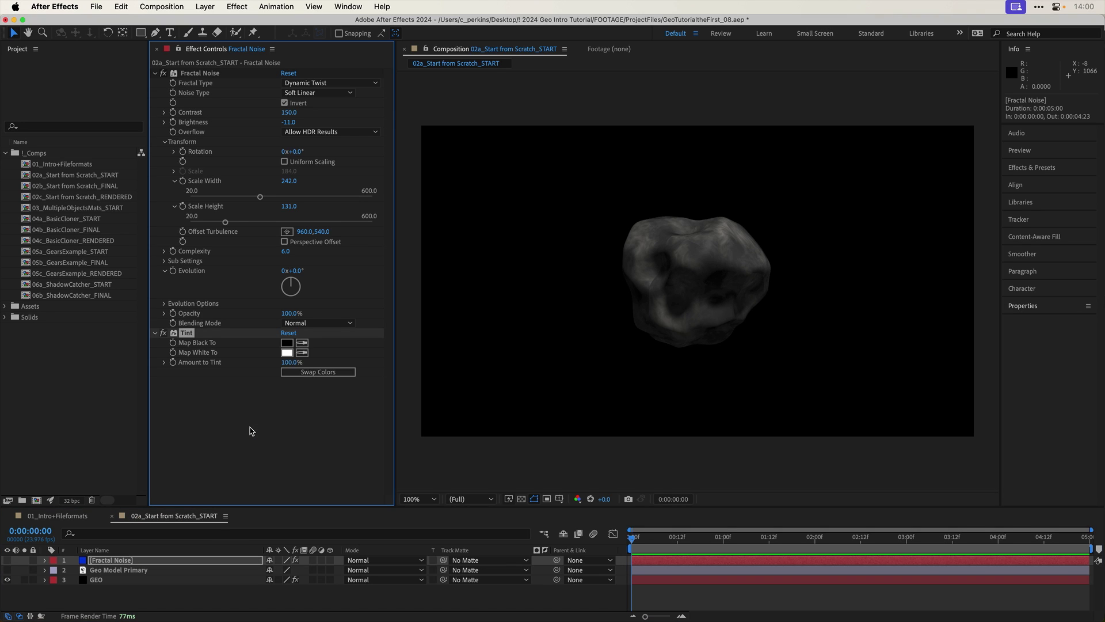
- Set the Tint effect's Map Black To color to dark gray 151515
left_click(287, 343)
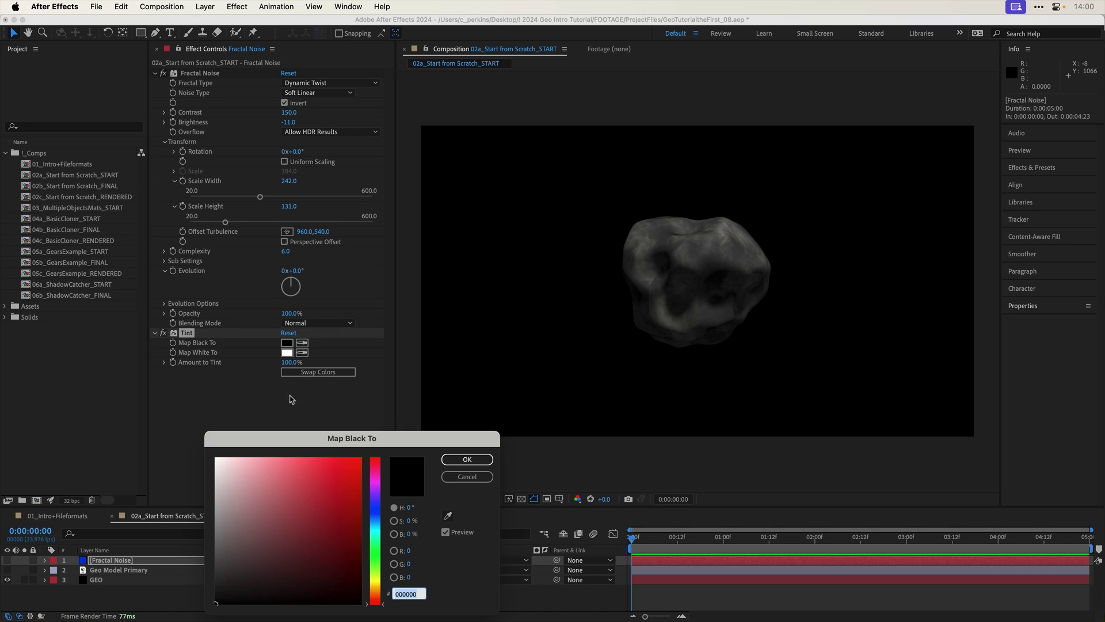
left_click(375, 591)
left_click_drag(243, 586, 208, 591)
left_click(467, 460)
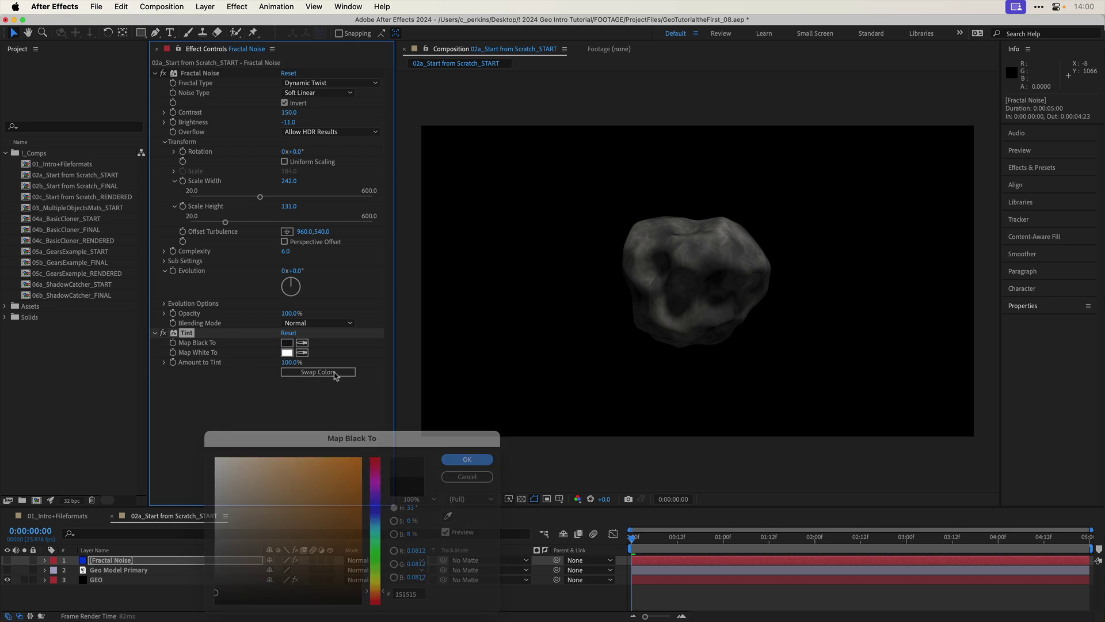
- Set the Tint effect's Map White To color to a light brownish tan, about B8A690
left_click(294, 353)
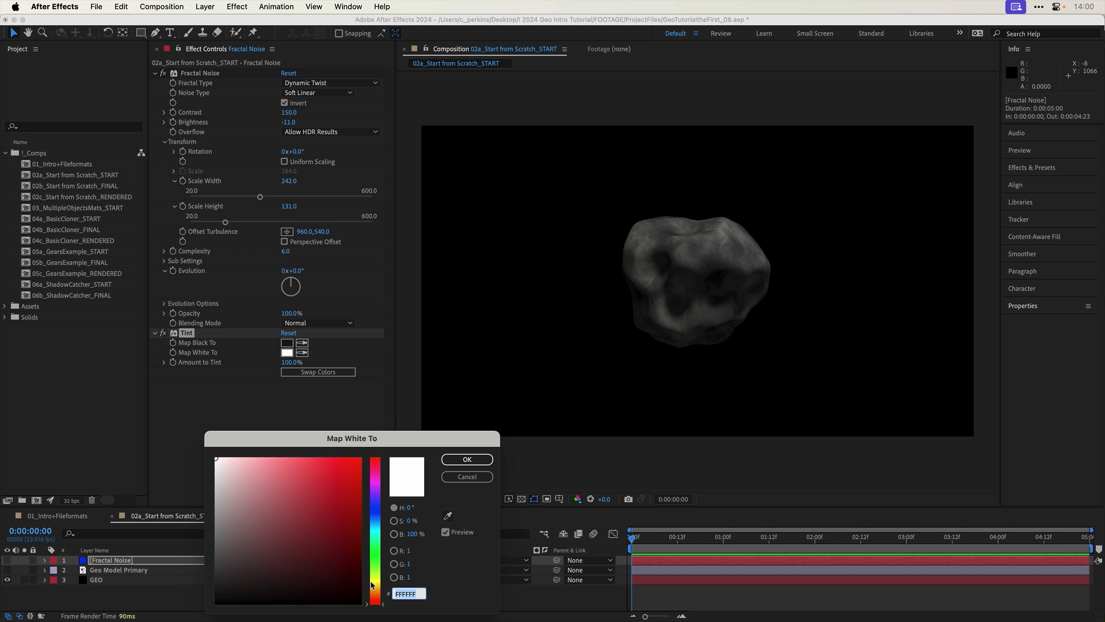
left_click(375, 593)
left_click_drag(237, 512, 246, 498)
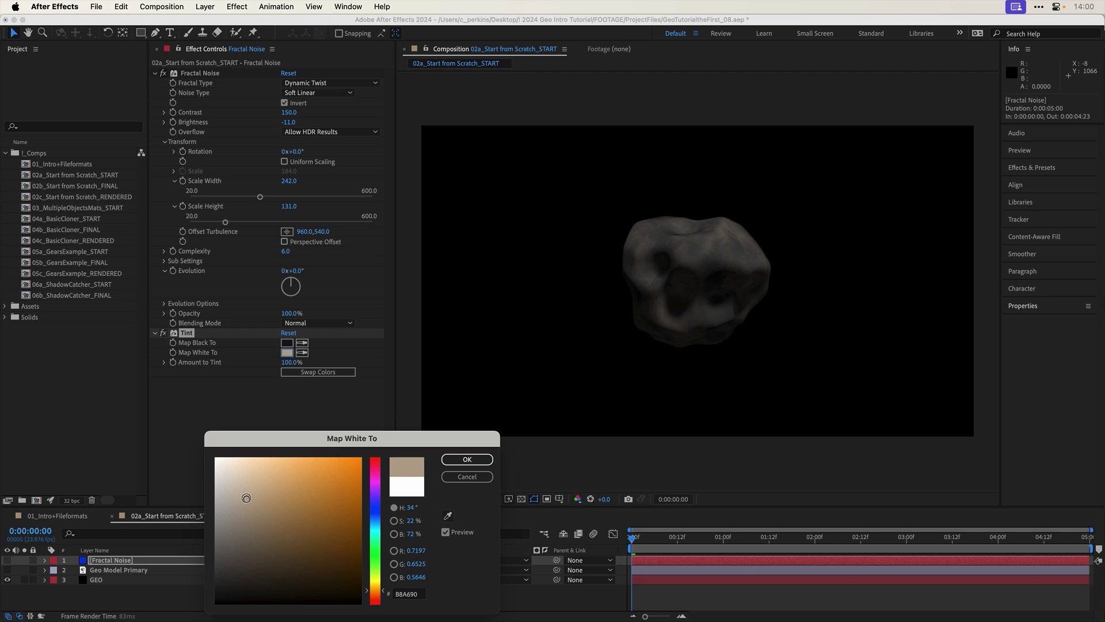
left_click(466, 459)
- Set the Tint effect's Map Black To color to dark brown, about 3D3425, and inspect the rock up close
left_click(287, 344)
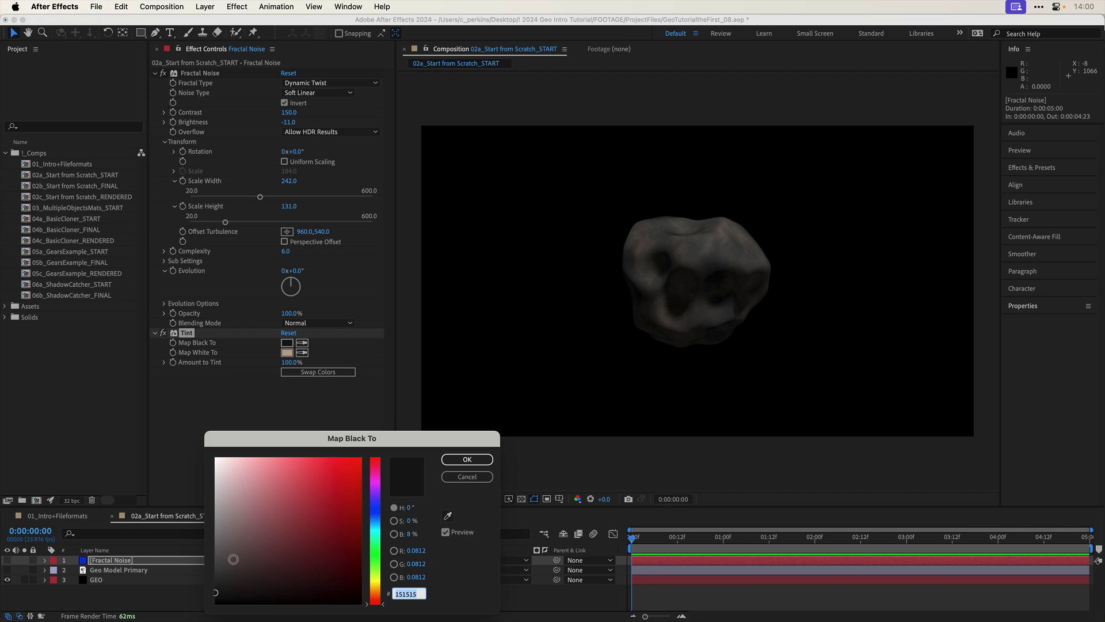
left_click(374, 589)
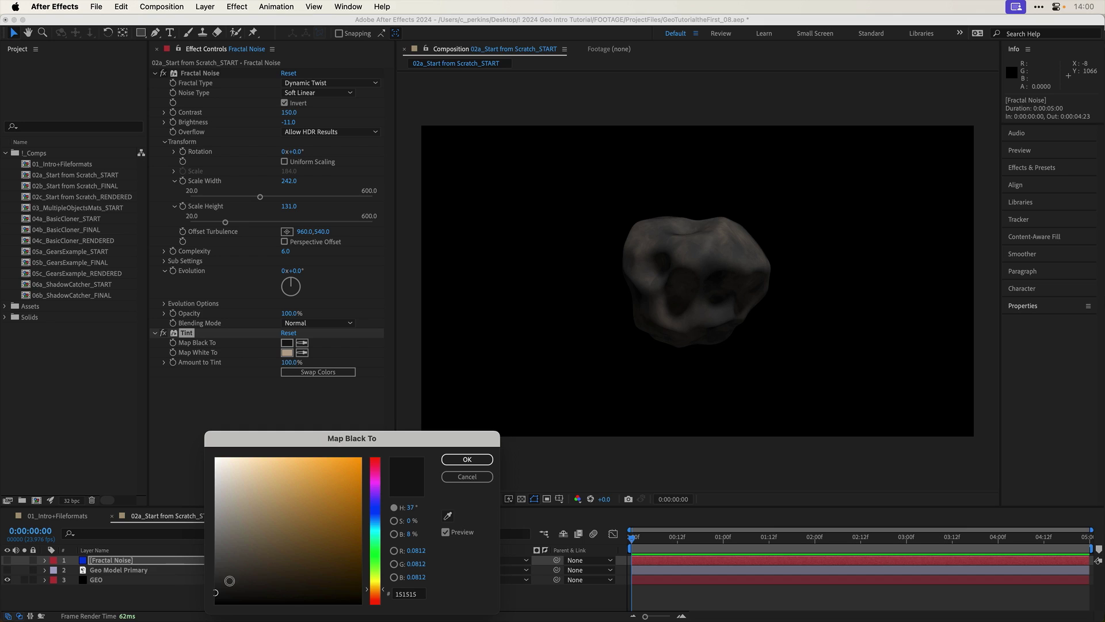
left_click_drag(230, 580, 240, 575)
left_click_drag(311, 546, 273, 568)
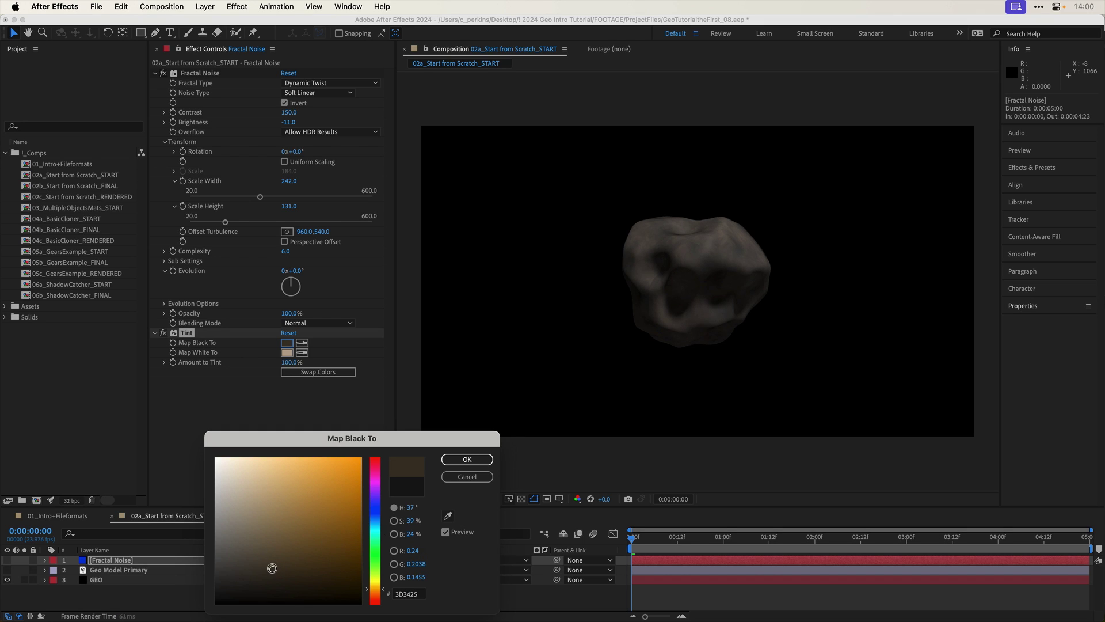
left_click(465, 460)
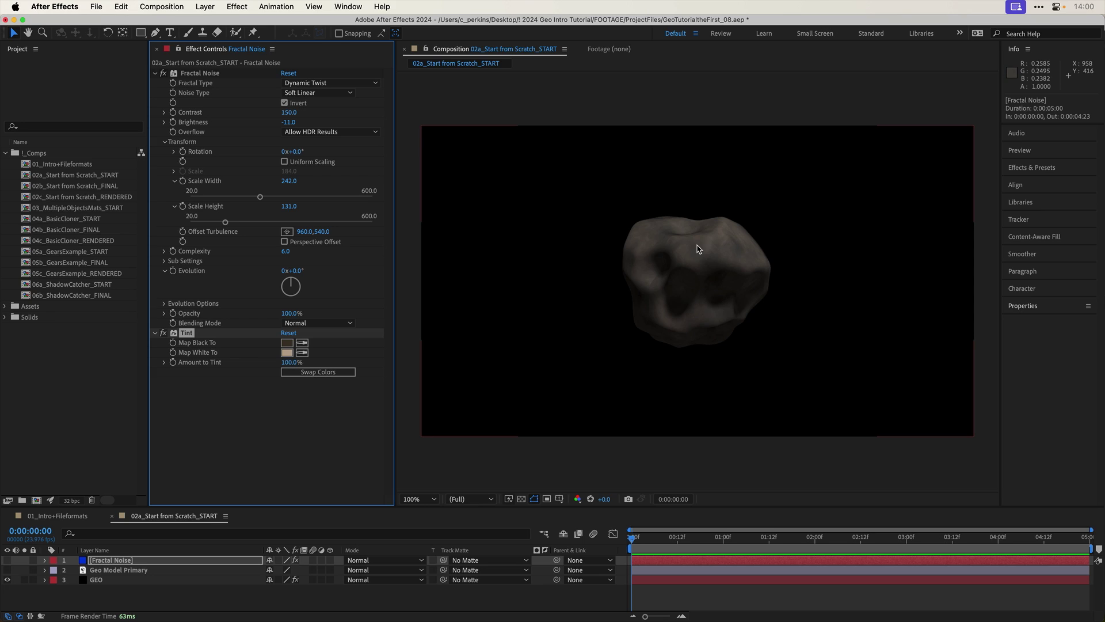
key("period")
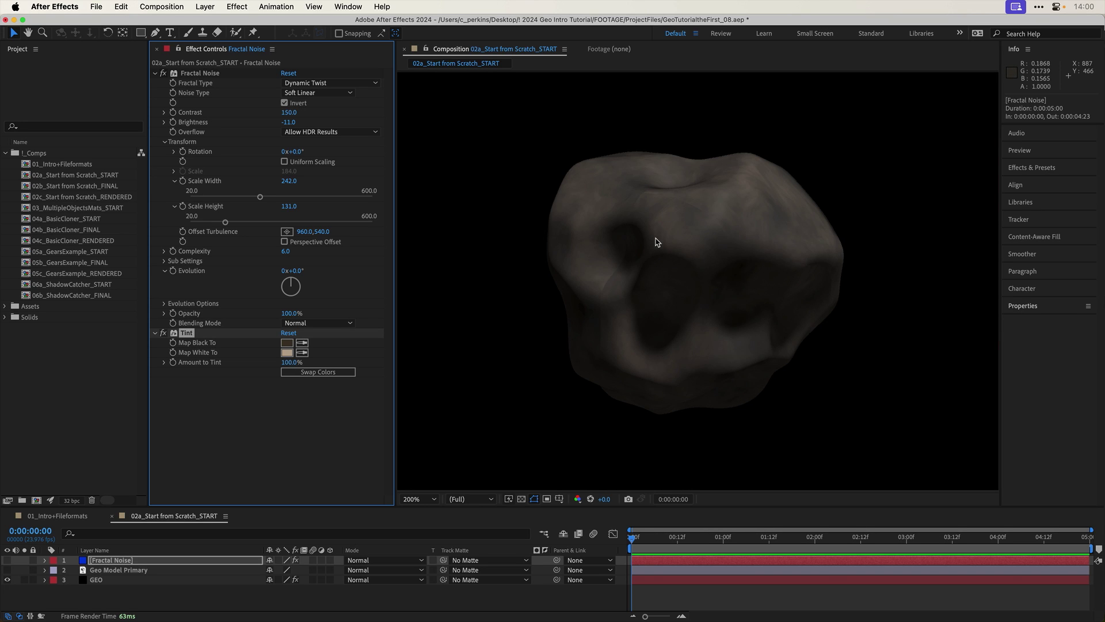
key("comma")
- Try out the texture tiling of the GEO layer's Material M1, undo it, and set Texture Offset X to -43°
left_click(121, 580)
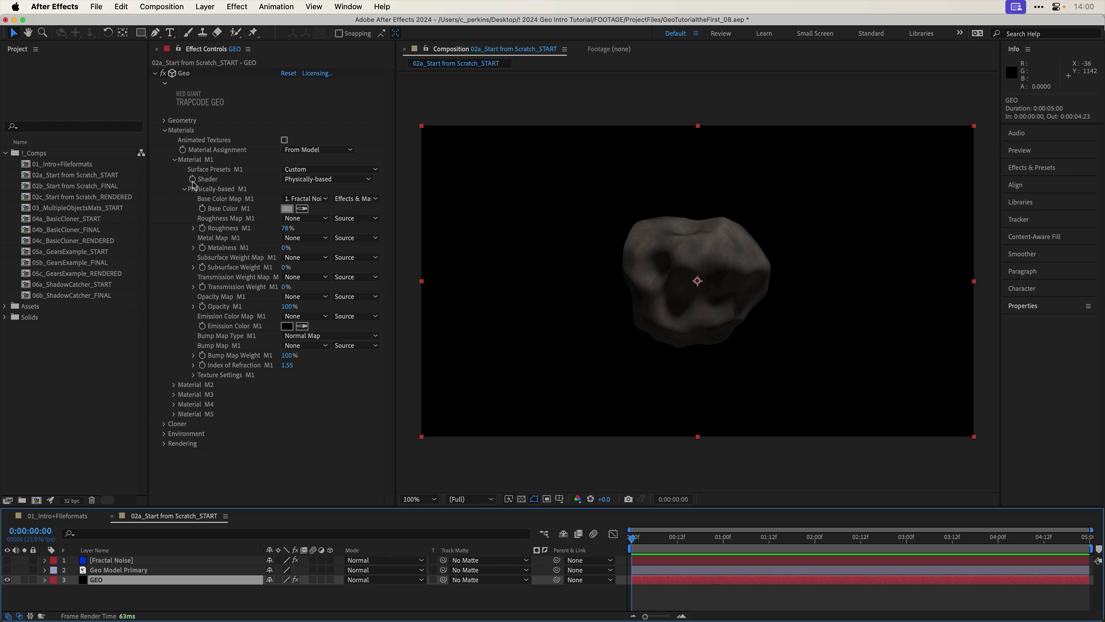
left_click(193, 375)
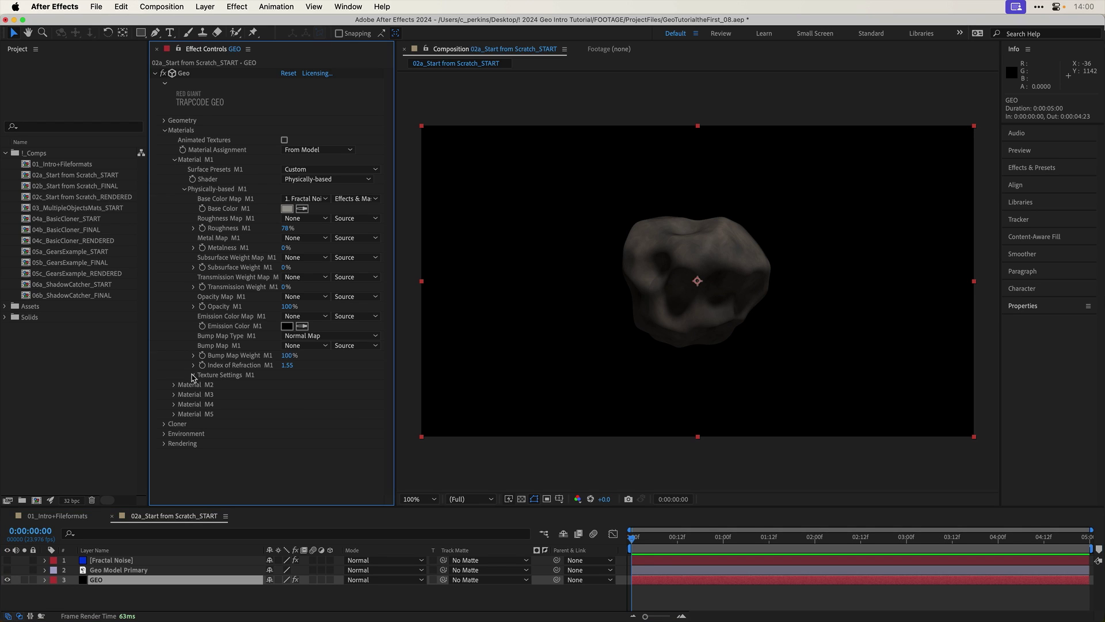
left_click_drag(286, 385, 274, 406)
key("super+z")
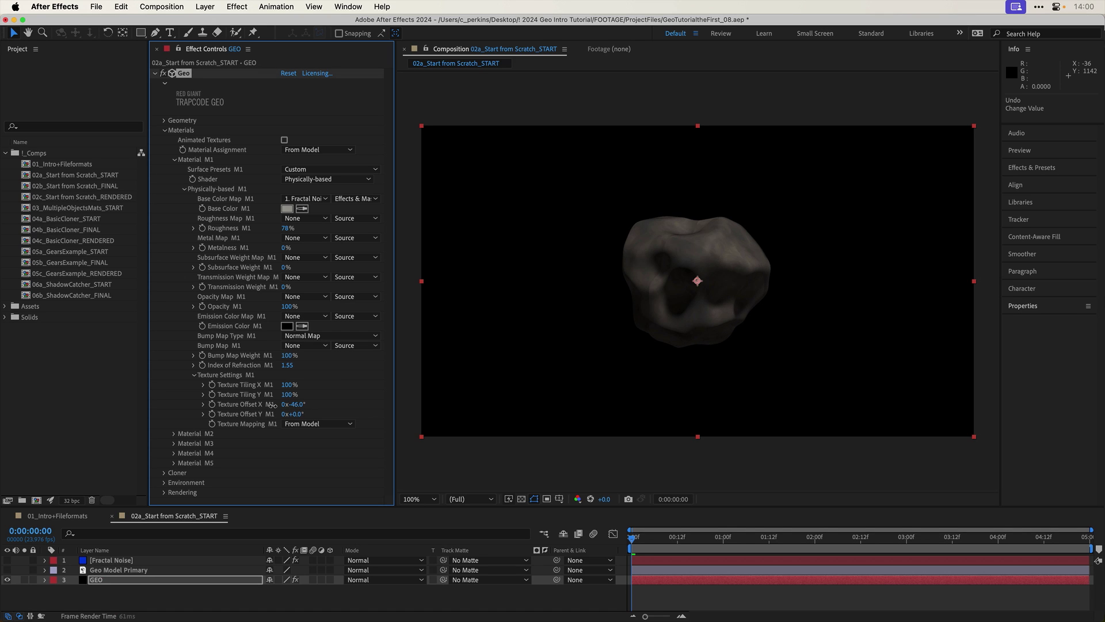
- Try Front texture mapping on Material M1 with a different horizontal texture offset, and undo both changes
left_click(318, 424)
left_click(319, 449)
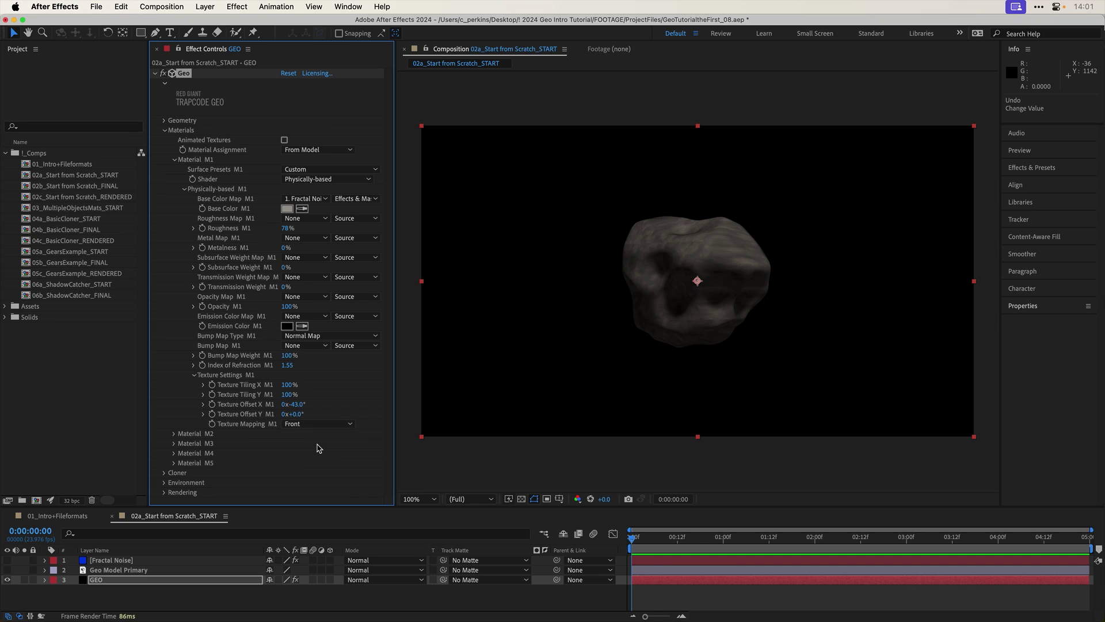
left_click_drag(298, 404, 403, 407)
key("super+z")
key("super+z")
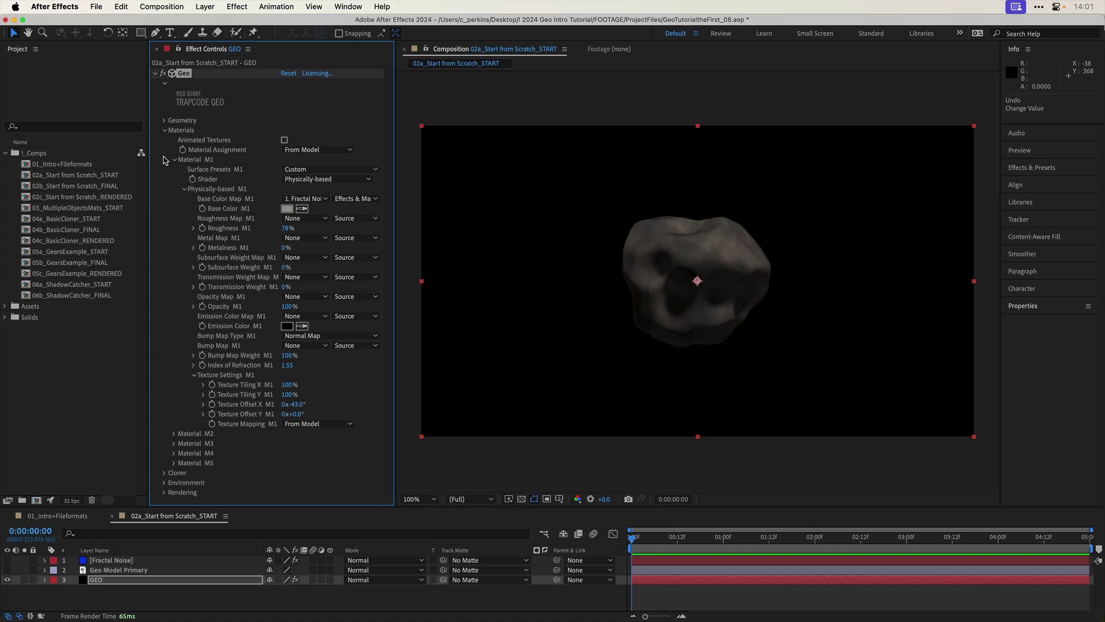
- Duplicate the Fractal Noise layer and rename the copy Fractal Noise-BUMP
left_click(133, 561)
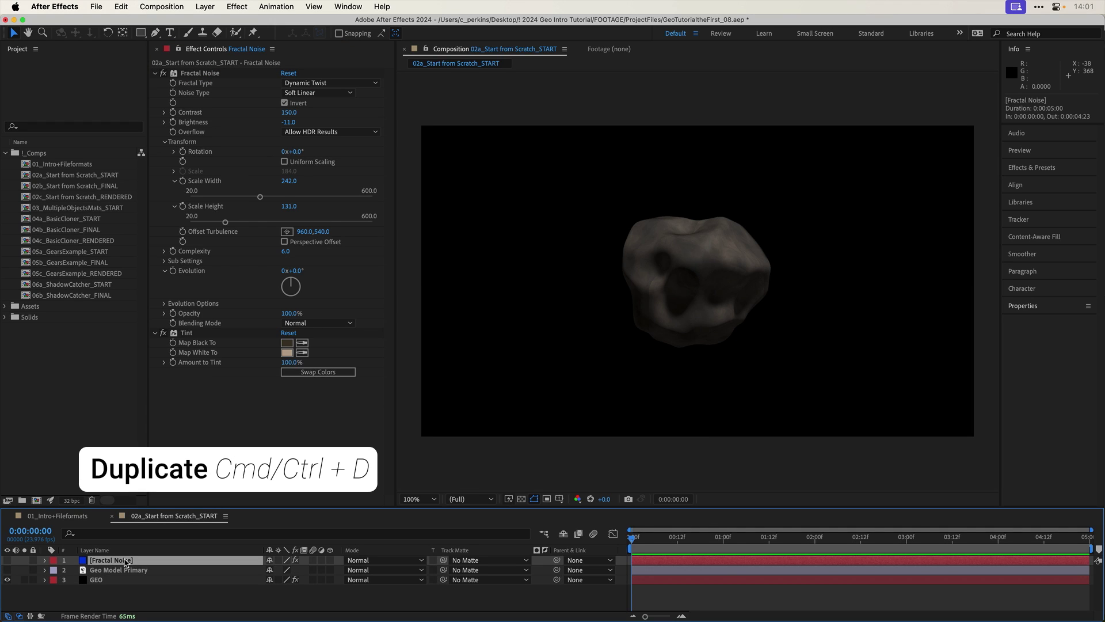
key("super+d")
key("Return")
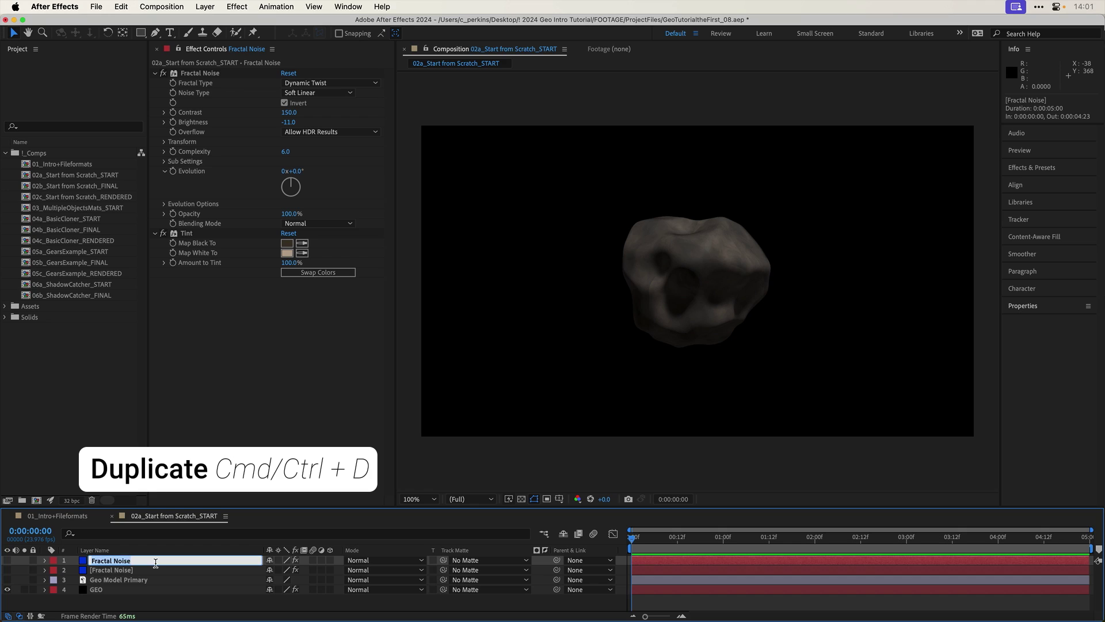
key("Right")
type("-BUMP")
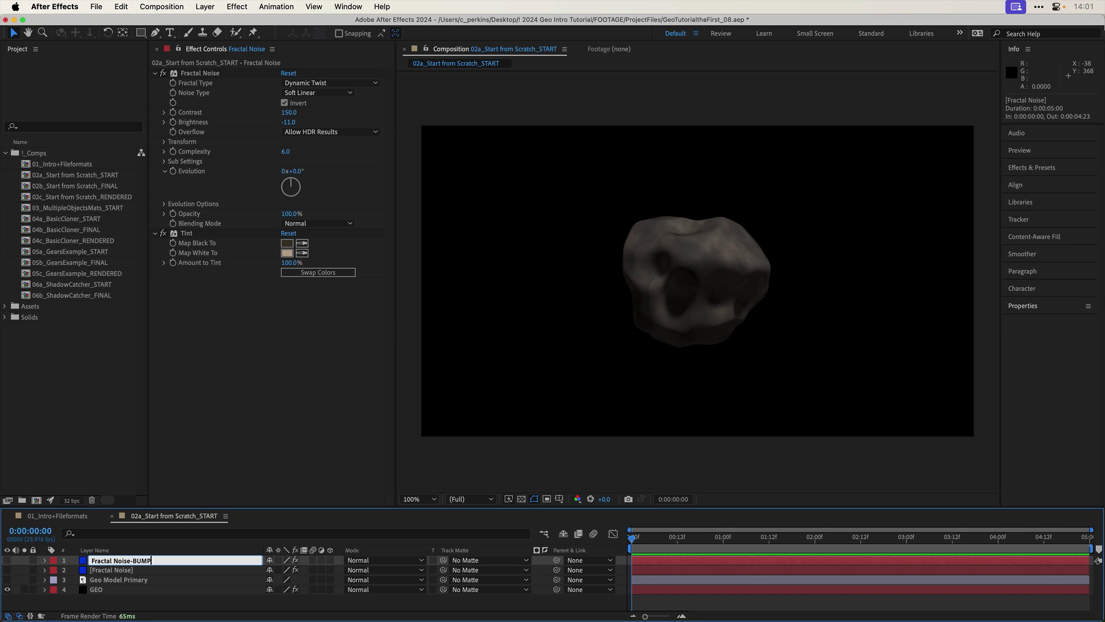
key("Return")
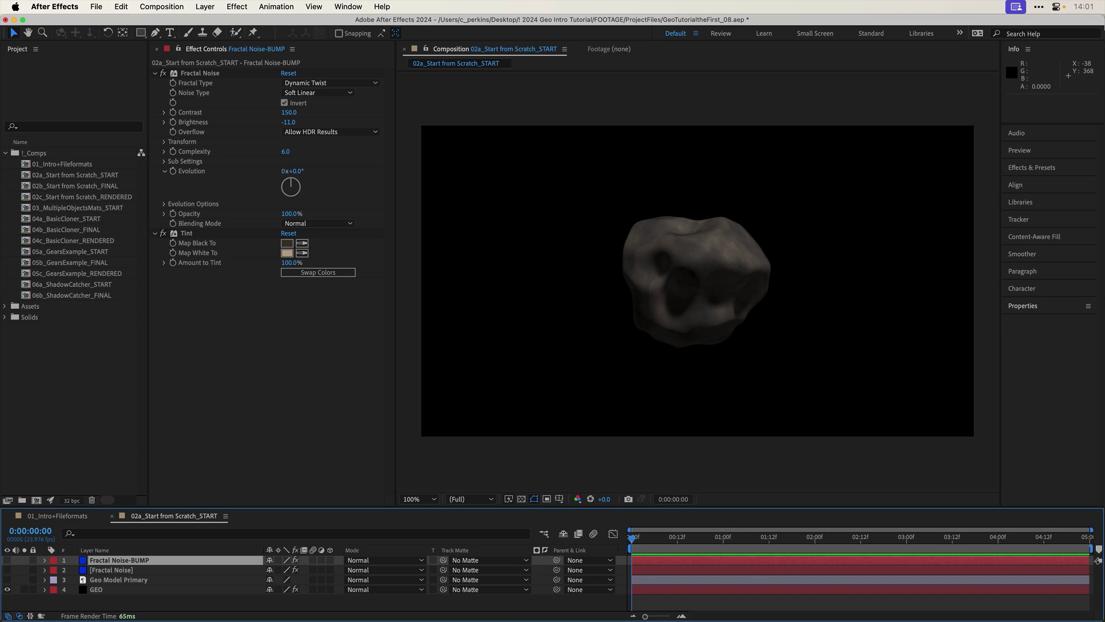
- Disable the Tint on Fractal Noise-BUMP, show the layer temporarily, and set its noise contrast to 186 and brightness to -23
left_click(164, 234)
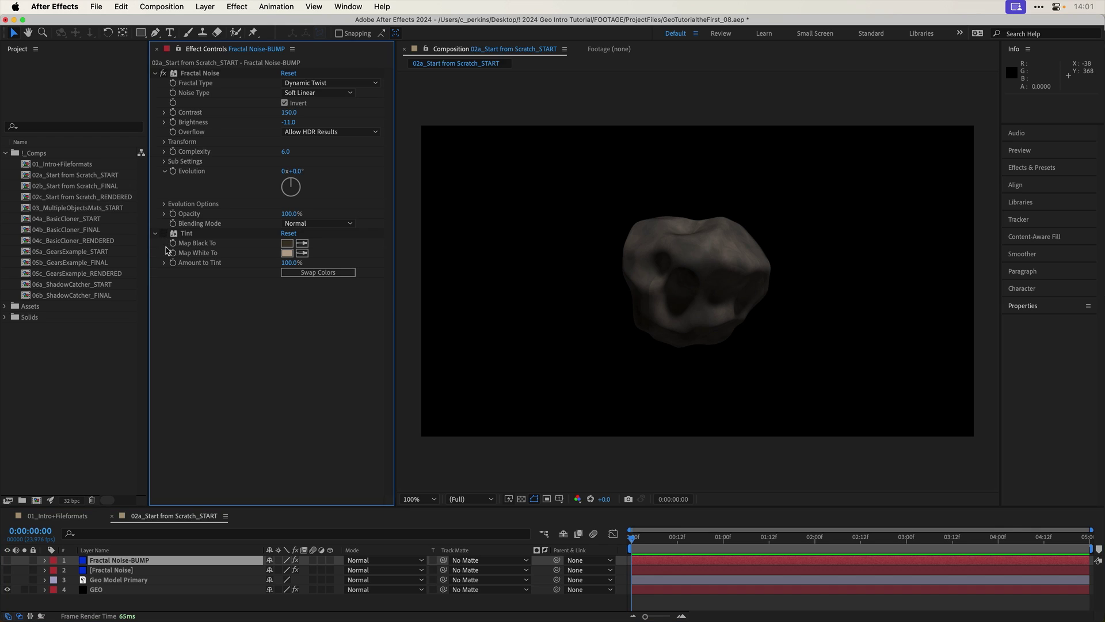
left_click(7, 561)
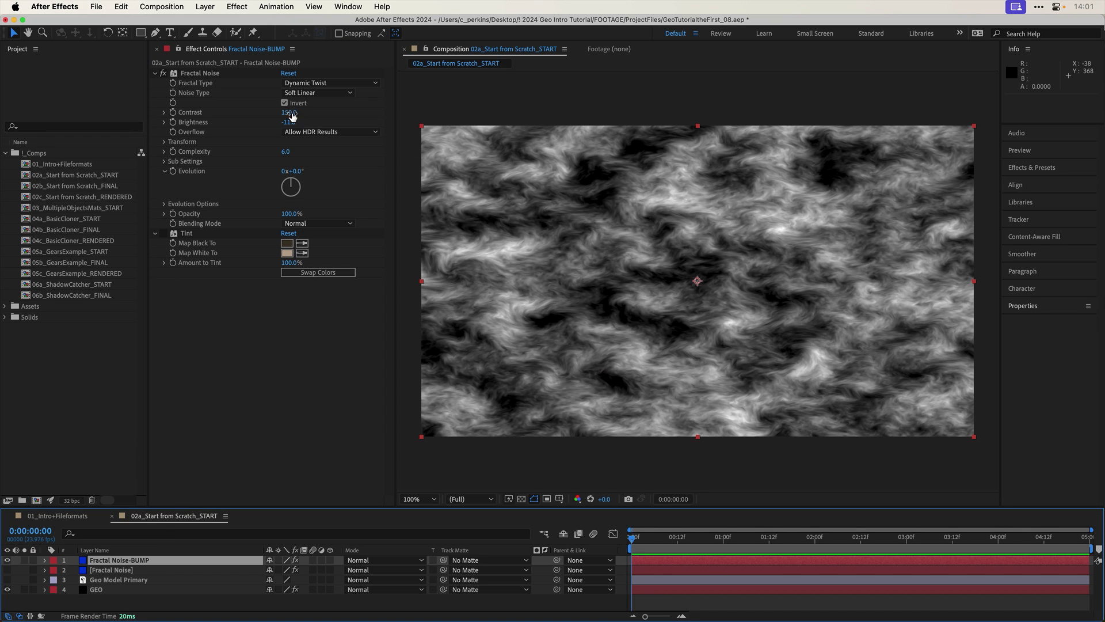
mouse_move(289, 113)
left_mouse_down()
mouse_move(310, 112)
mouse_move(283, 122)
left_mouse_up()
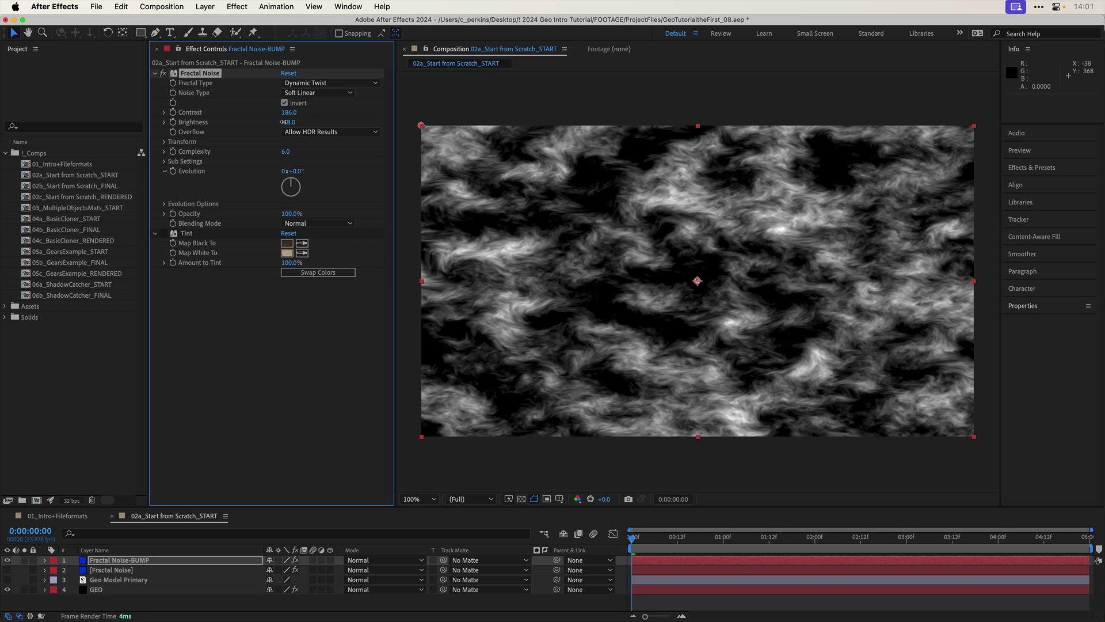
left_click(7, 561)
- Set the GEO layer's Material M1 bump map type to Grayscale Height Map and use Fractal Noise-BUMP with Effects & Masks as its bump map
left_click(112, 589)
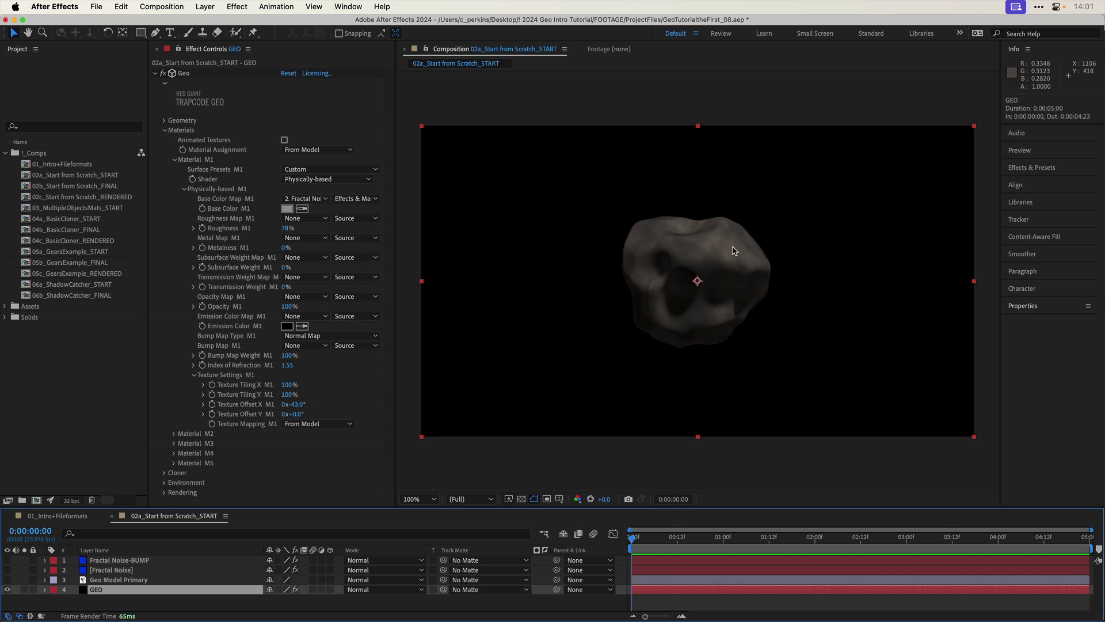
left_click(194, 376)
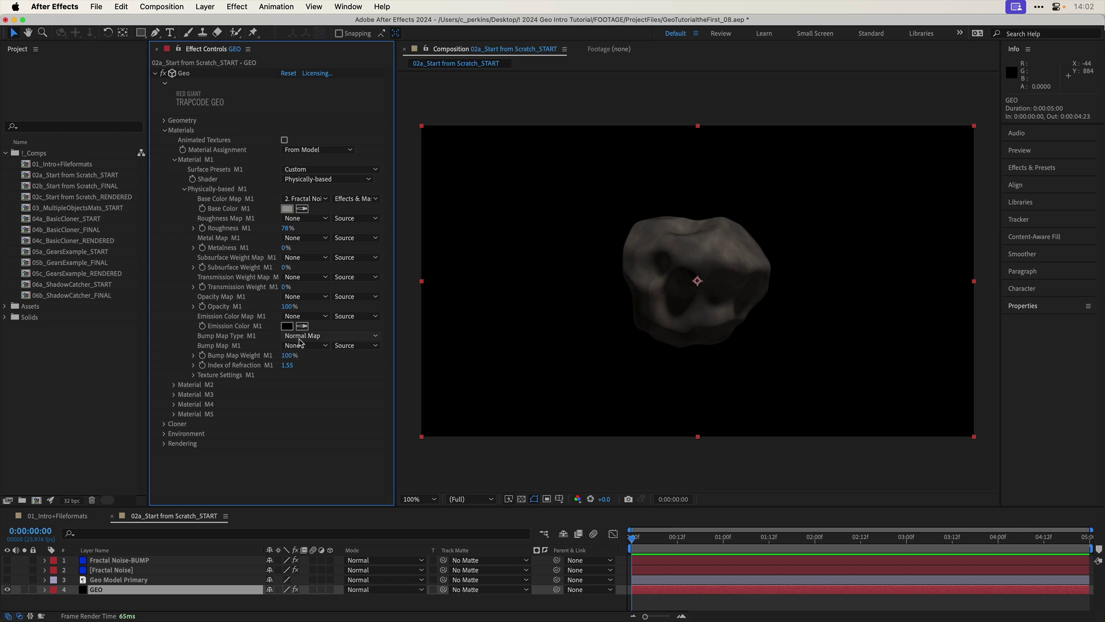
left_click(316, 337)
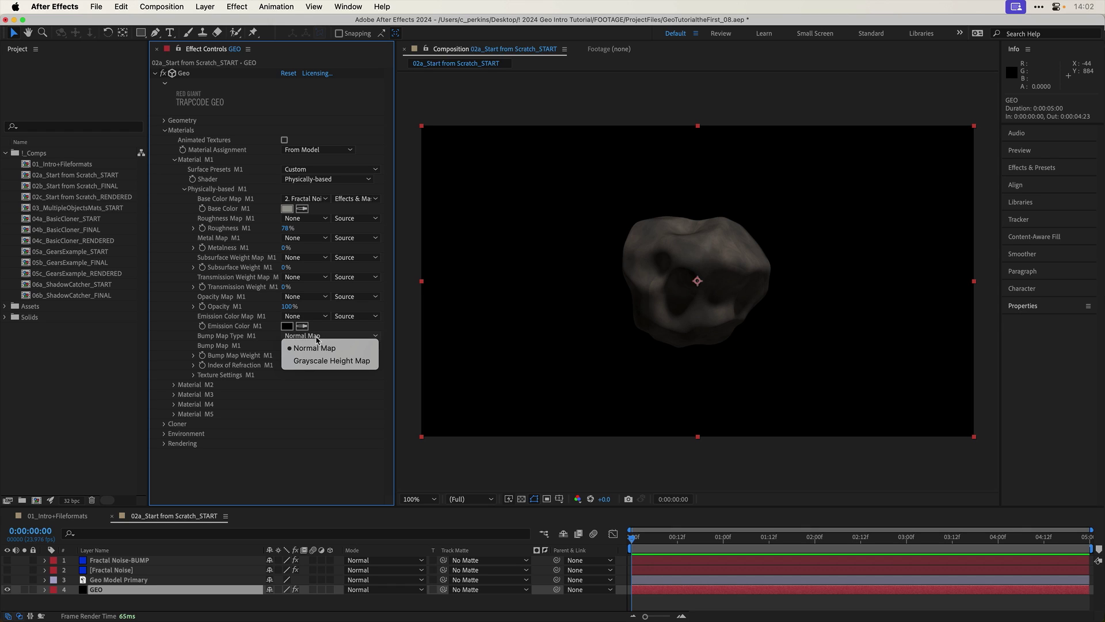
left_click(339, 361)
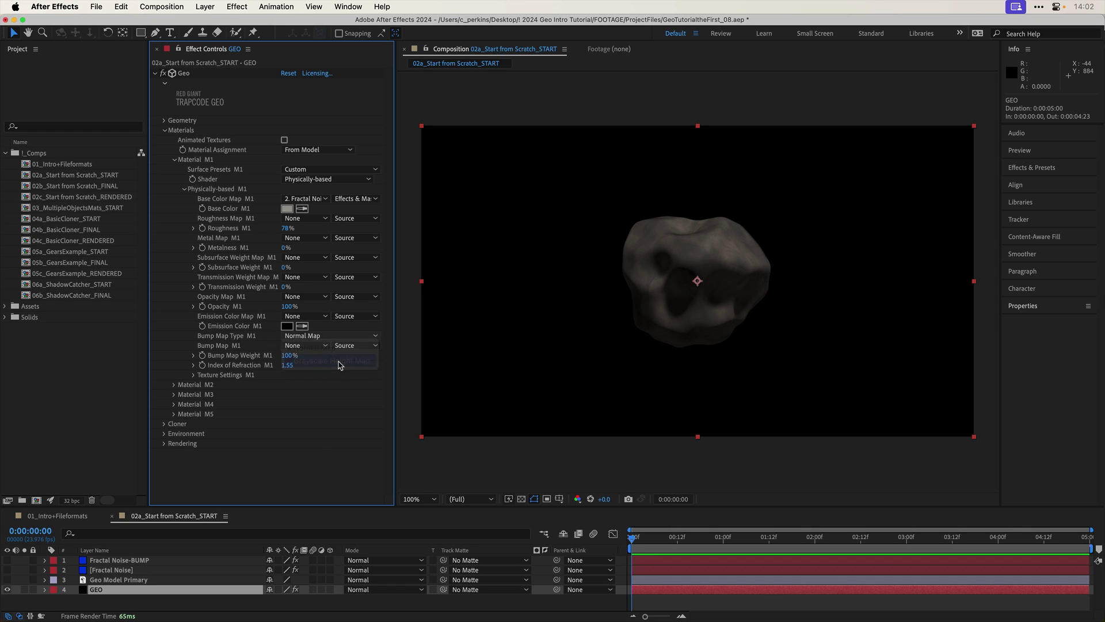
left_click(310, 346)
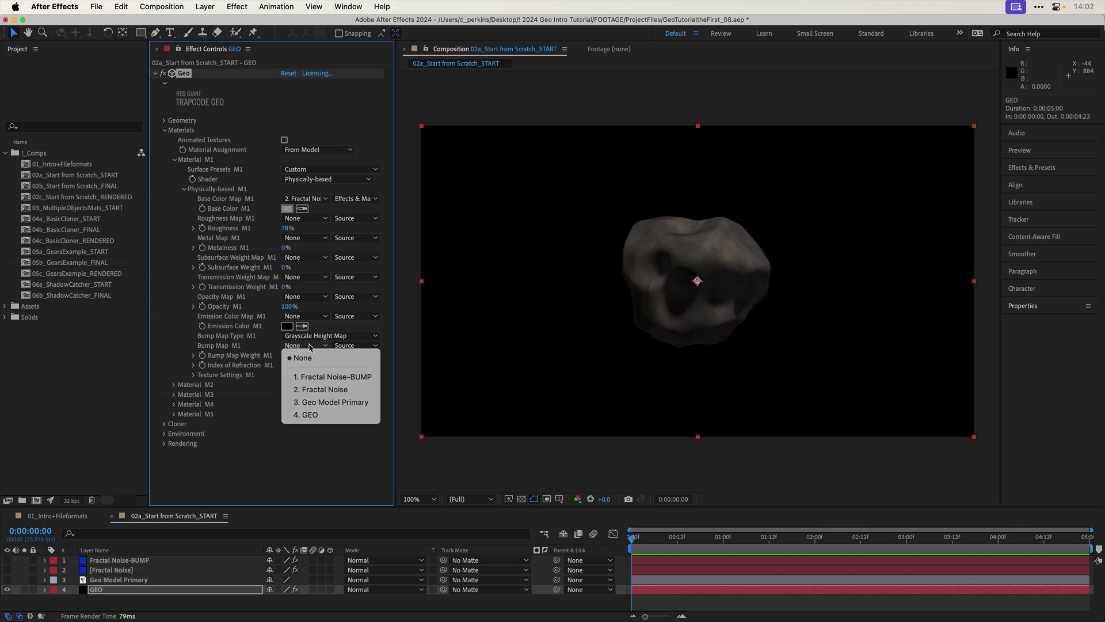
left_click(336, 378)
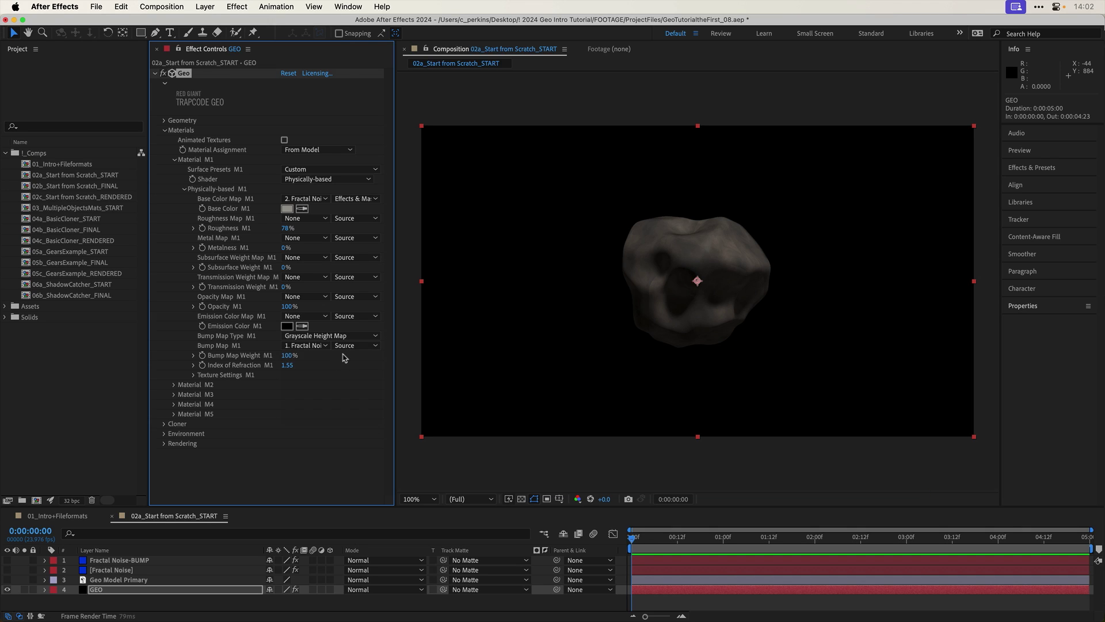
left_click(355, 346)
left_click(367, 385)
- Set Material M1's Bump Map Weight to 129% and the rock geometry's Uniform Scale to 175%
mouse_move(285, 356)
left_mouse_down()
mouse_move(274, 356)
mouse_move(302, 353)
left_mouse_up()
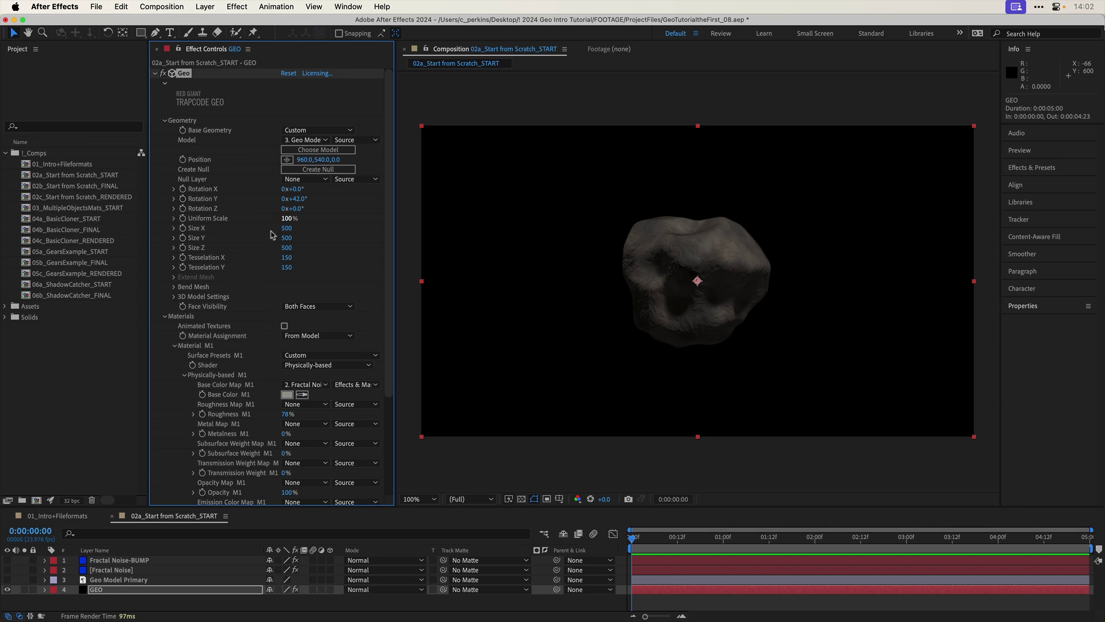
left_click_drag(286, 218, 377, 187)
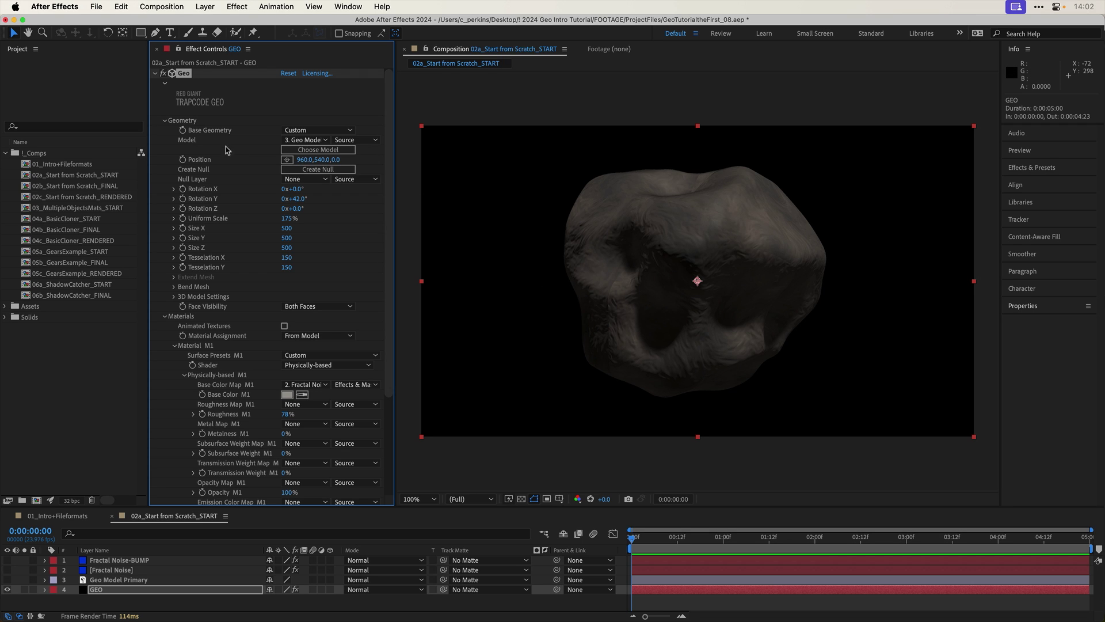
left_click(165, 122)
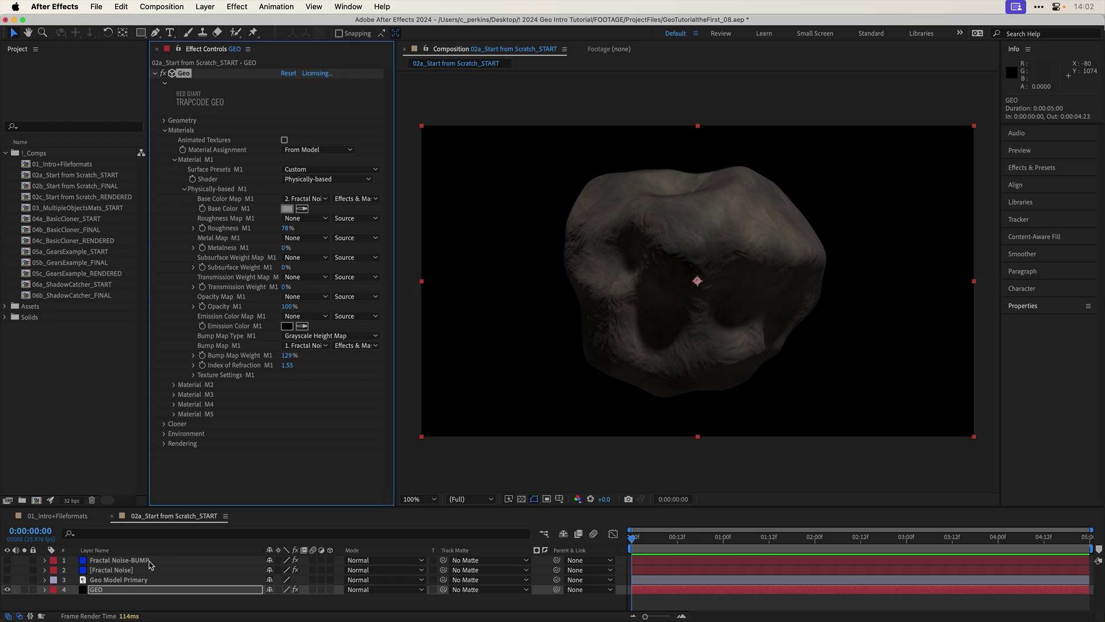
- Turn on uniform scaling for the Fractal Noise-BUMP layer's noise and set its scale to 100
left_click(121, 560)
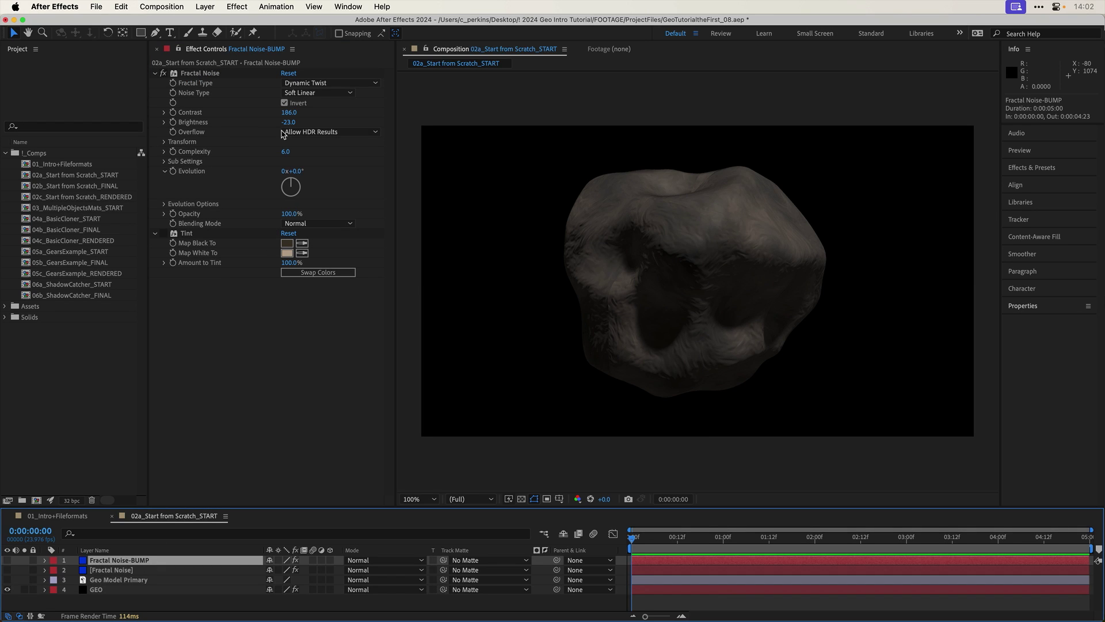
left_click(164, 141)
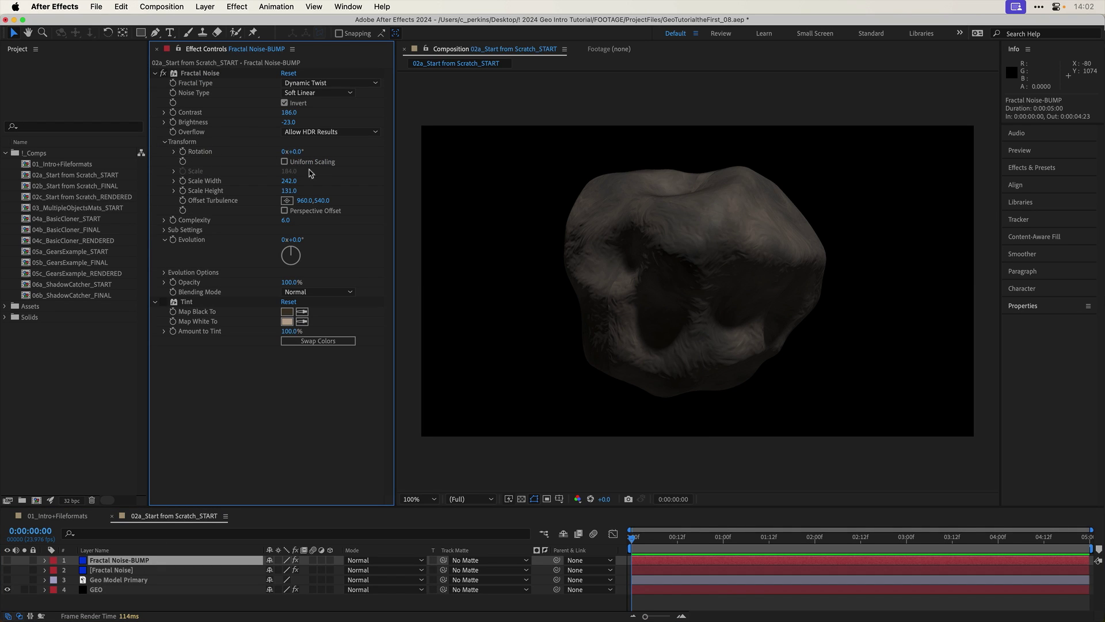
left_click(285, 162)
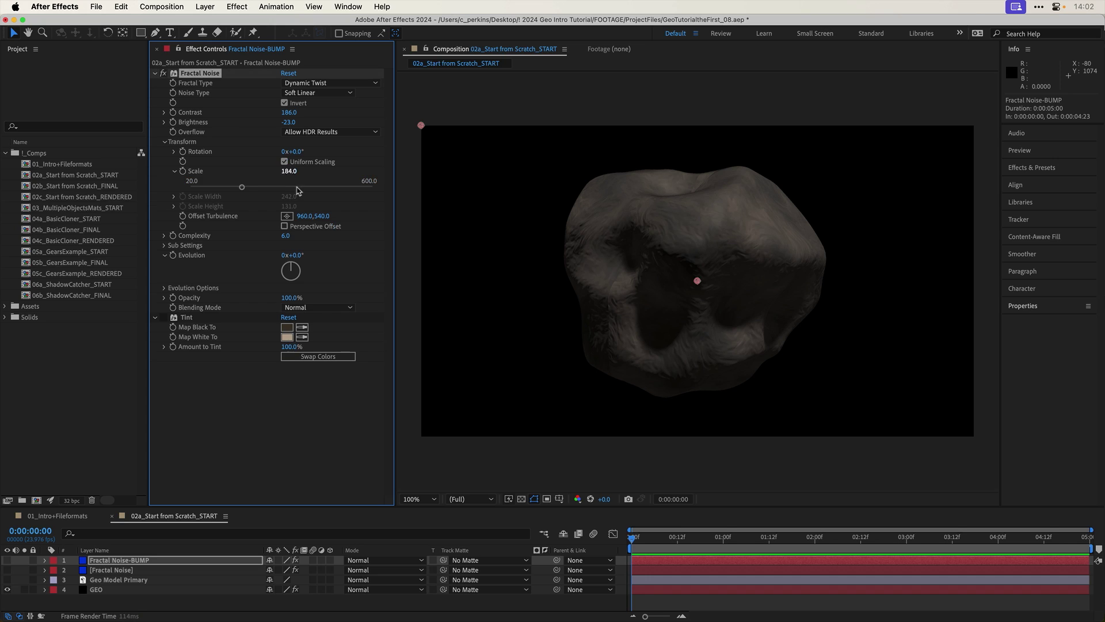
mouse_move(288, 171)
left_mouse_down()
mouse_move(238, 182)
mouse_move(283, 172)
left_mouse_up()
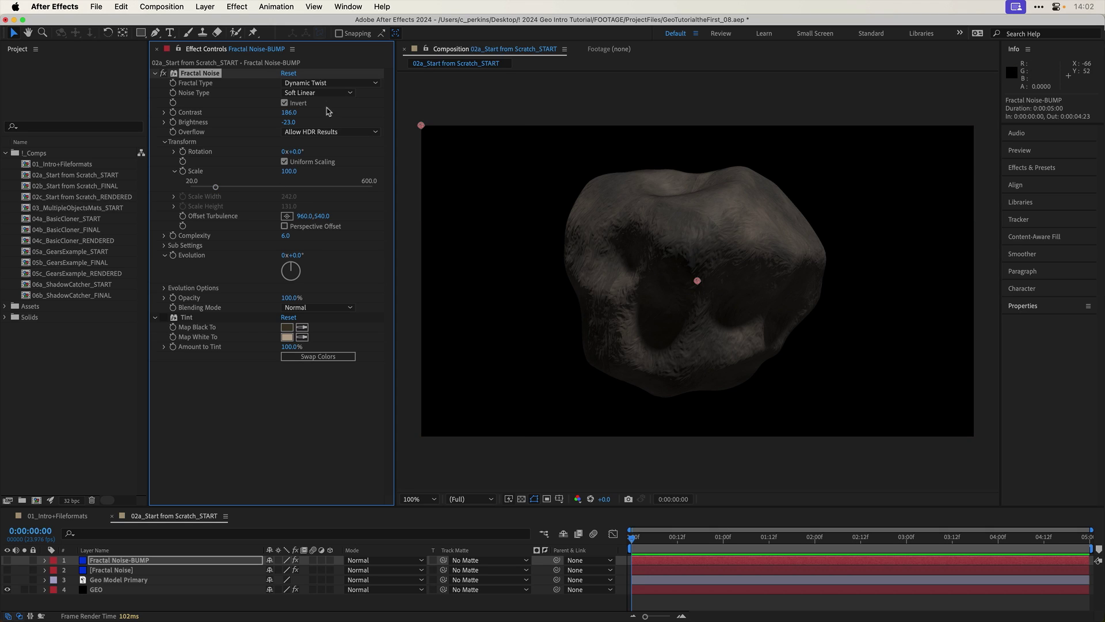
- Set the fractal type of the Fractal Noise-BUMP layer's noise to Turbulent Basic
left_click(334, 83)
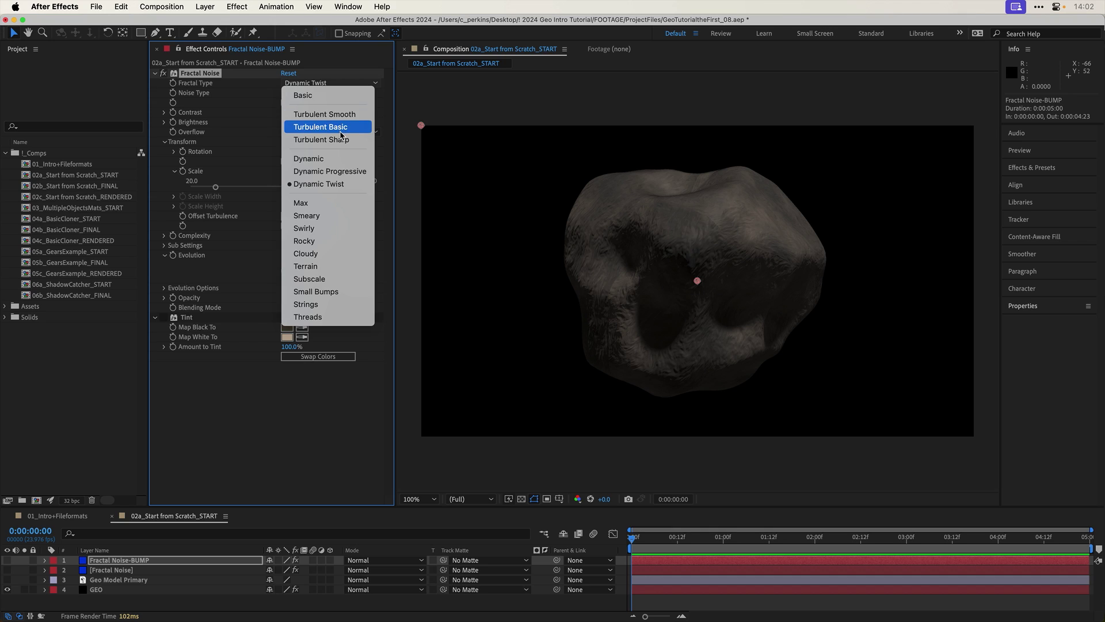
left_click(343, 128)
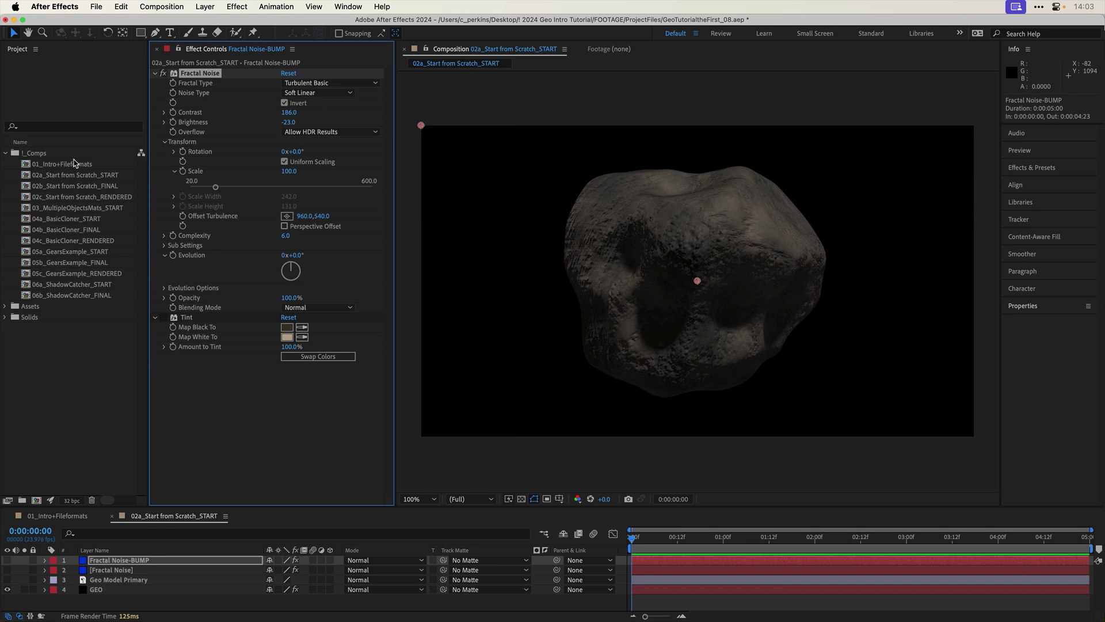
- Open the 02b_Start from Scratch_FINAL composition and examine the finished rock's surface at 200%
double_click(77, 186)
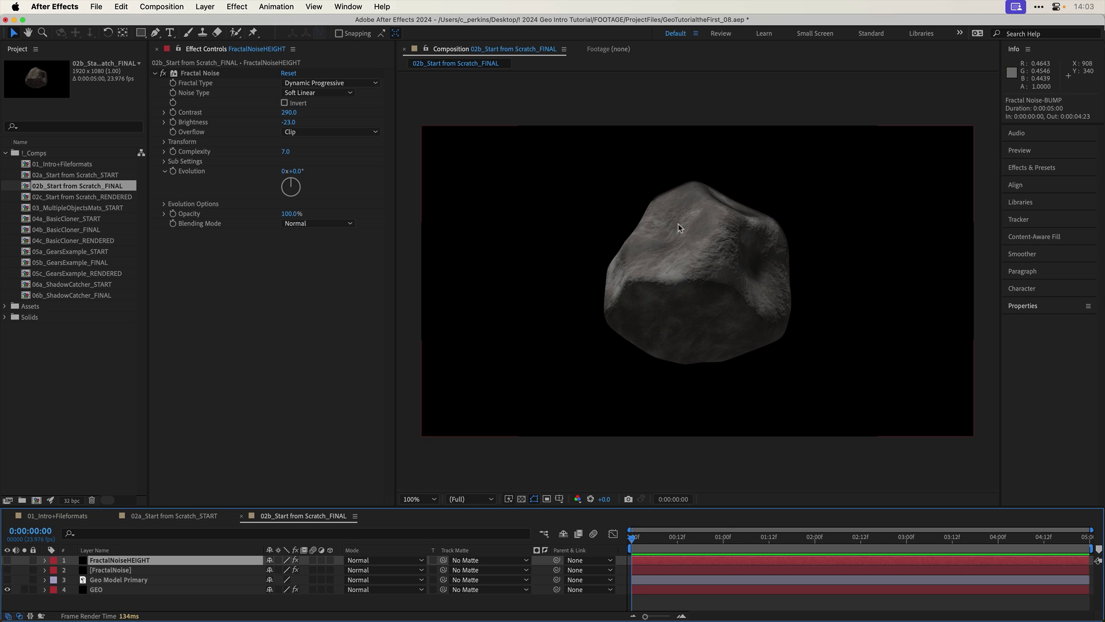
key("period")
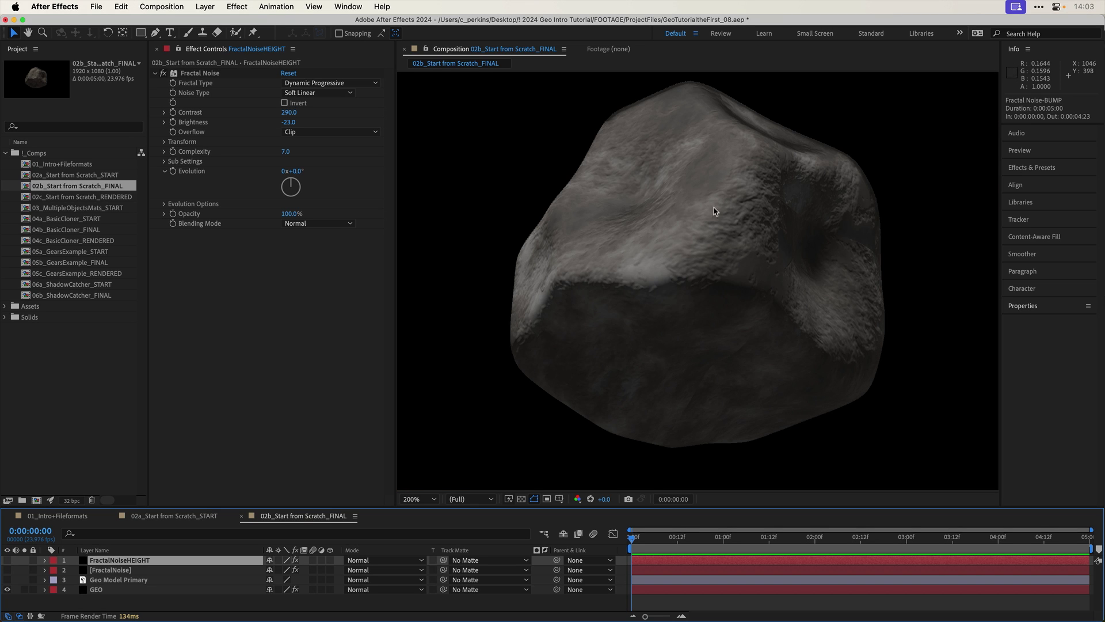
key("comma")
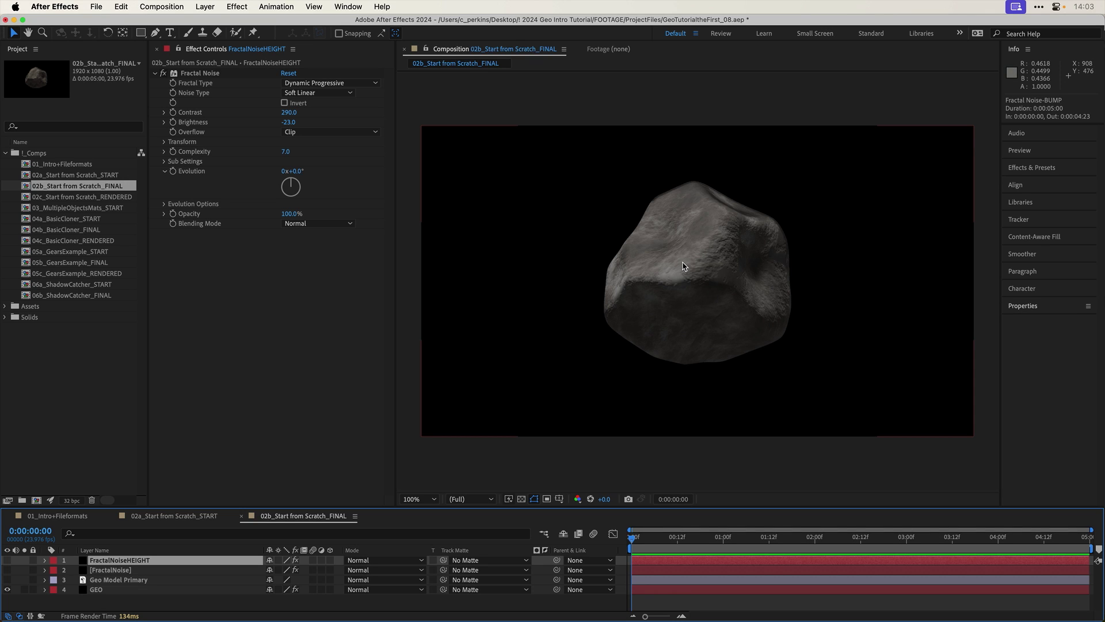
- Open the 02c_Start from Scratch_RENDERED composition and scrub through the asteroid belt animation
double_click(80, 197)
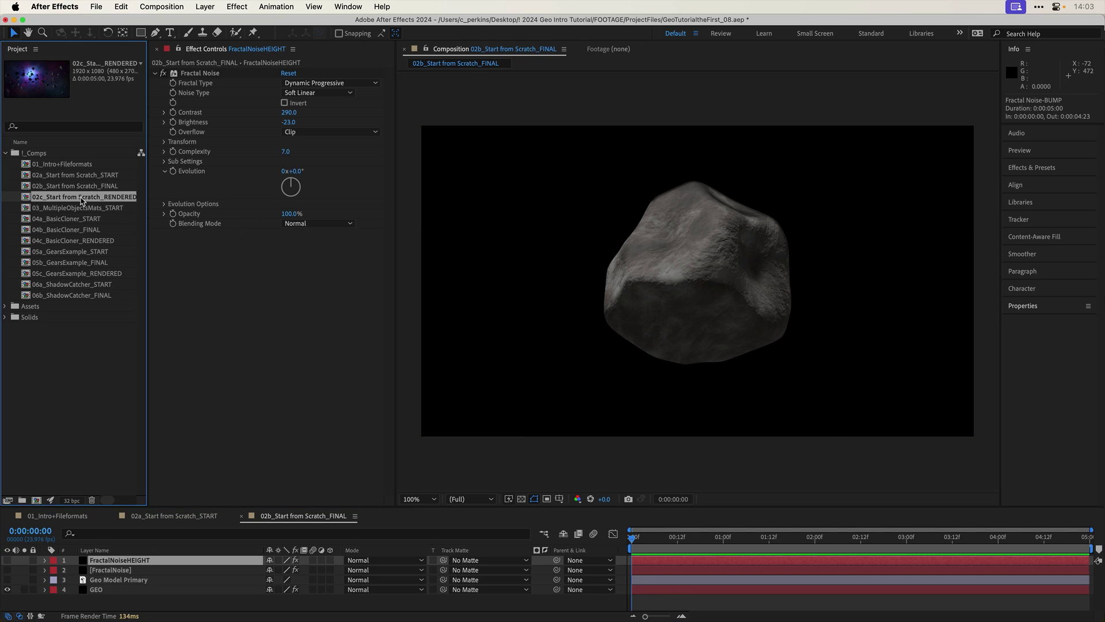
left_click(651, 538)
left_click_drag(651, 540, 1002, 538)
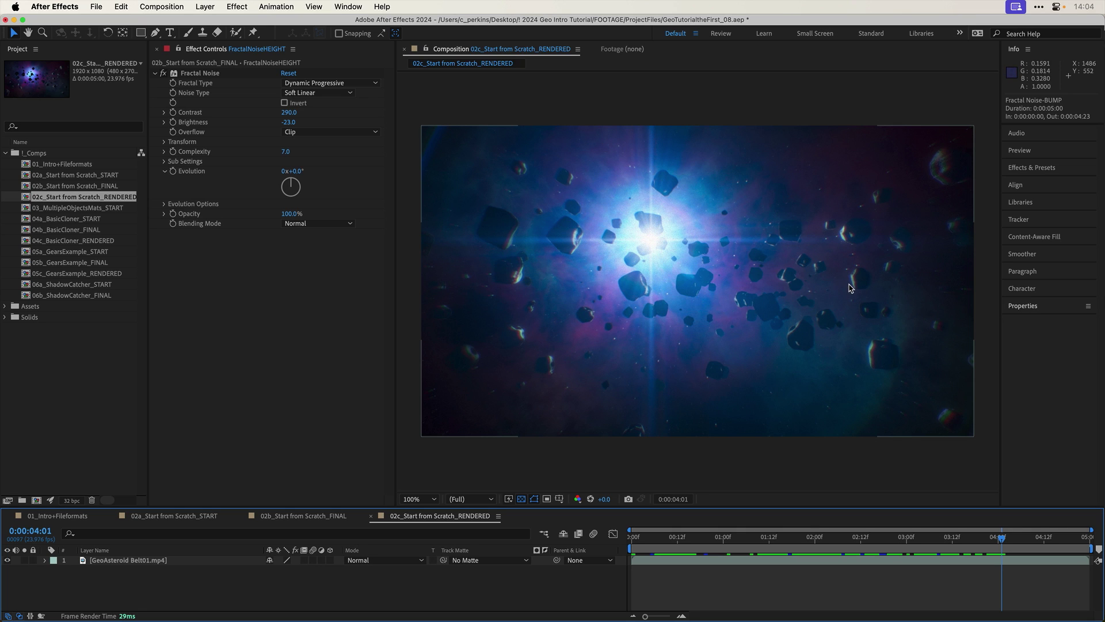
left_click_drag(1005, 546, 936, 549)
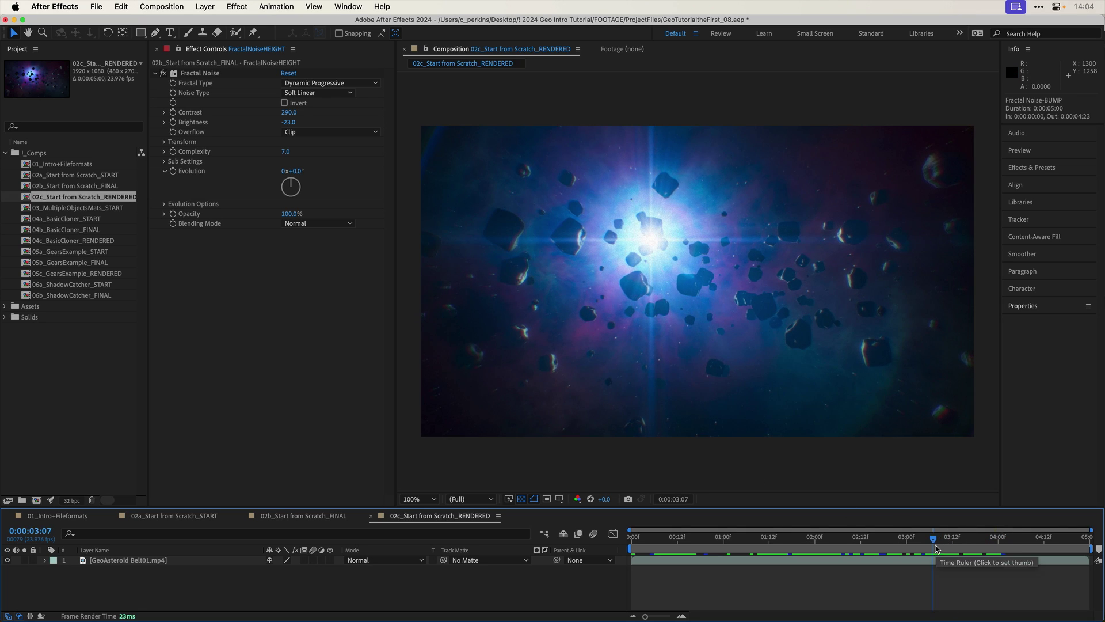
- Open the 03_MultipleObjectsMats_START composition and enlarge the timeline area to fit all seven layers
double_click(63, 209)
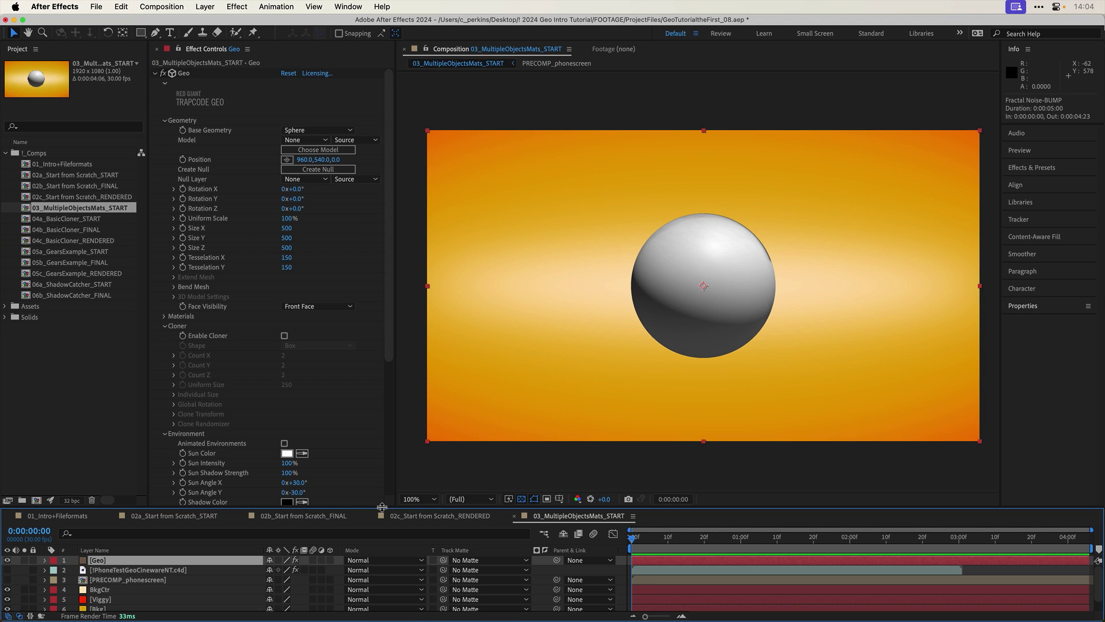
left_click_drag(382, 507, 382, 469)
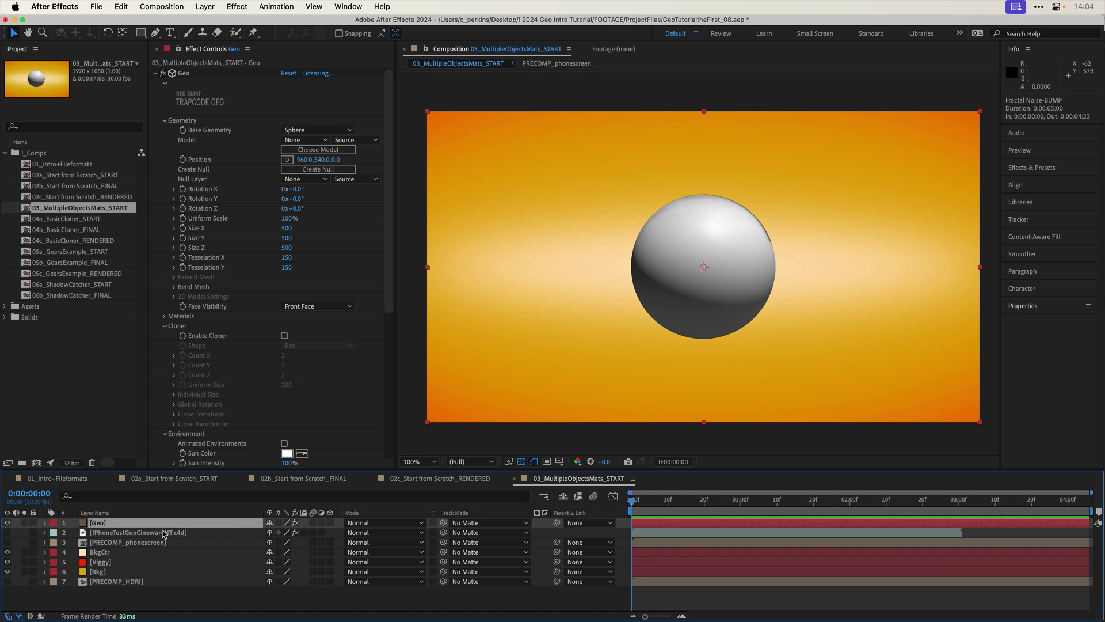
- Switch to Cinema 4D, examine the phone model's Glass, Display and Phone objects, and return to After Effects
left_click(454, 593)
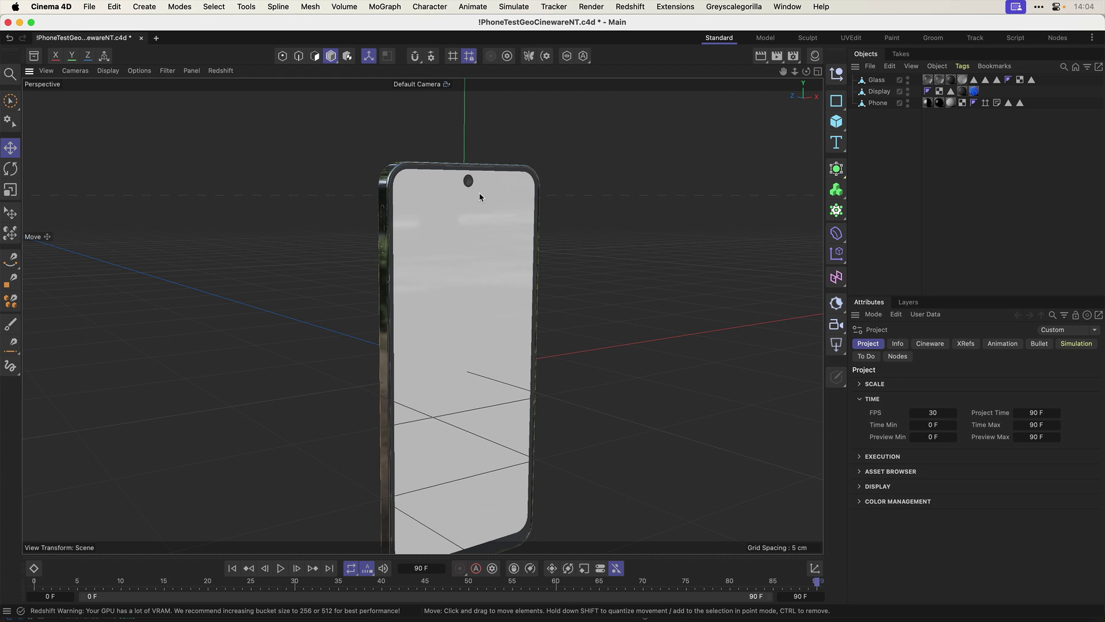
mouse_move(444, 277)
left_mouse_down()
mouse_move(543, 264)
mouse_move(634, 283)
mouse_move(443, 291)
left_mouse_up()
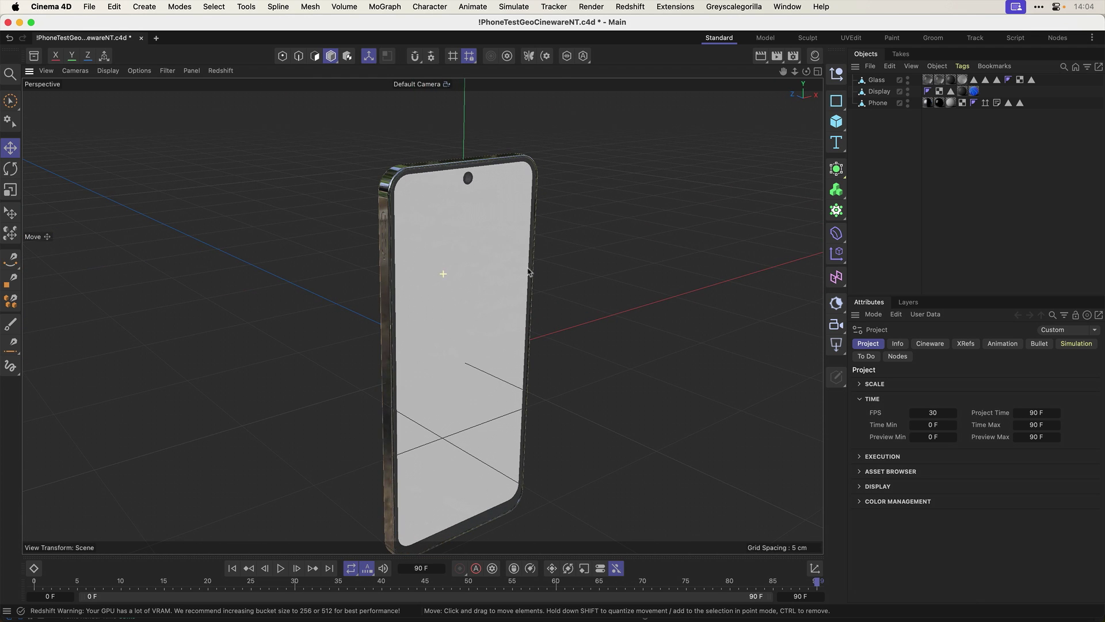
left_click(877, 81)
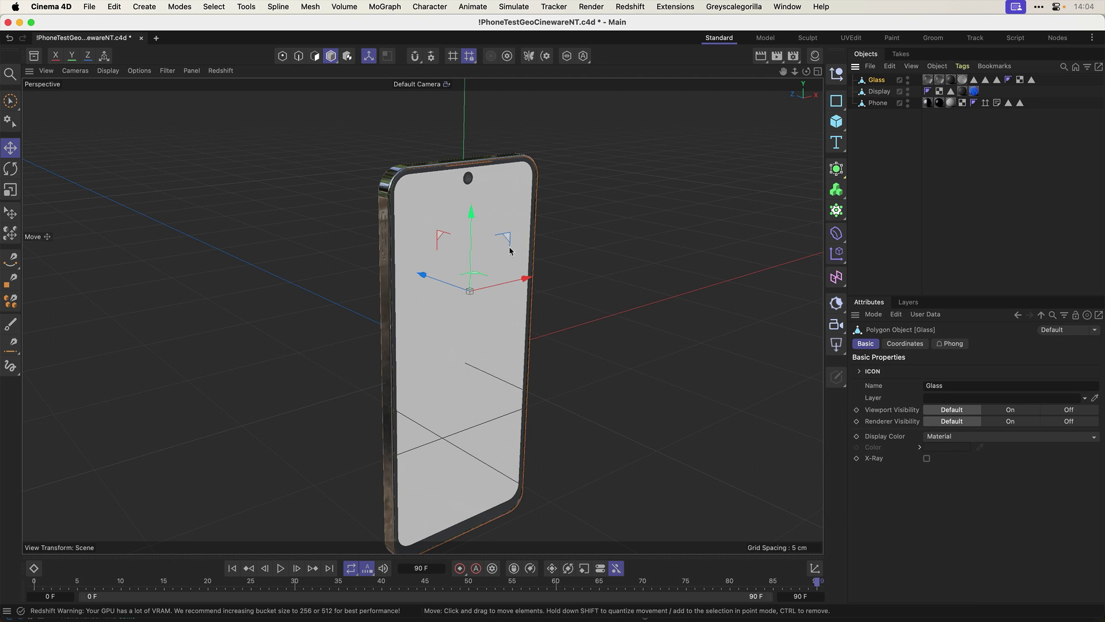
left_click(879, 92)
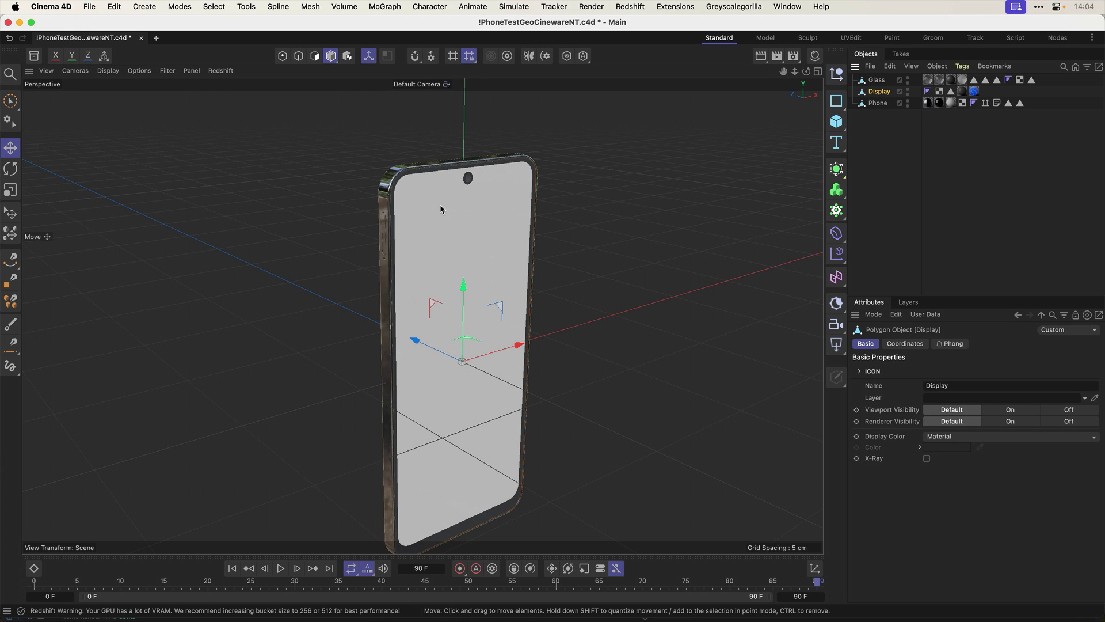
left_click(878, 105)
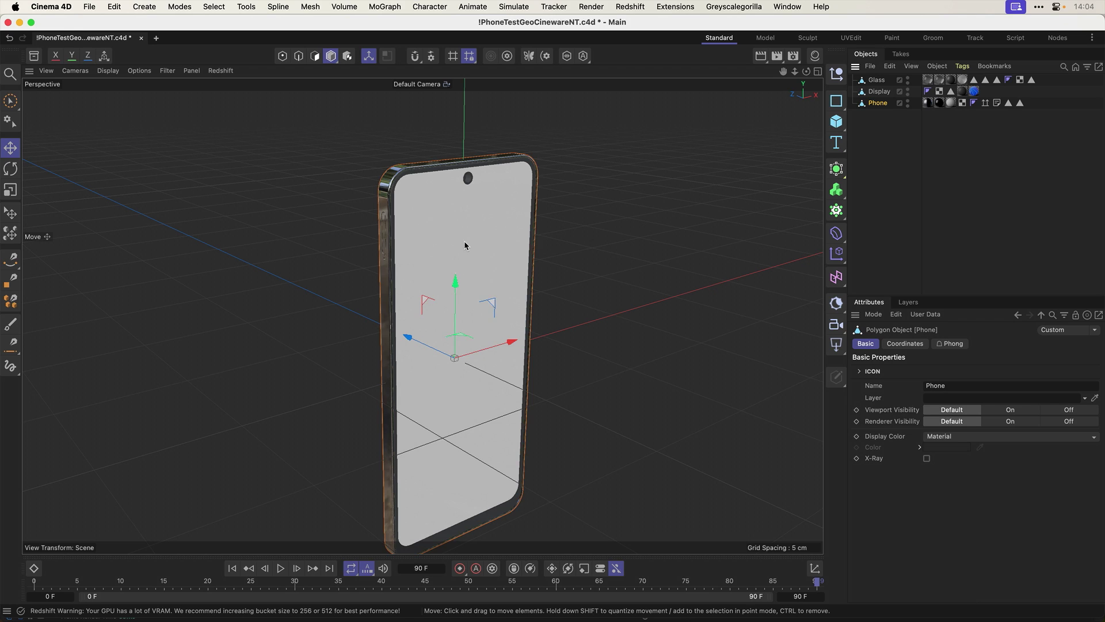
left_click_drag(463, 242, 400, 232)
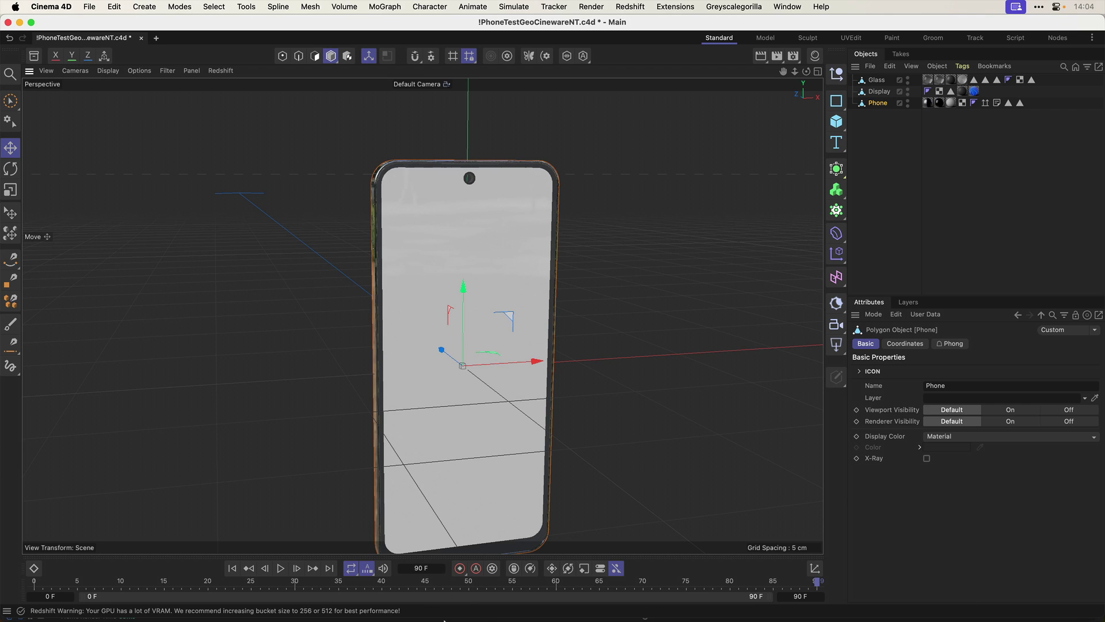
left_click(500, 599)
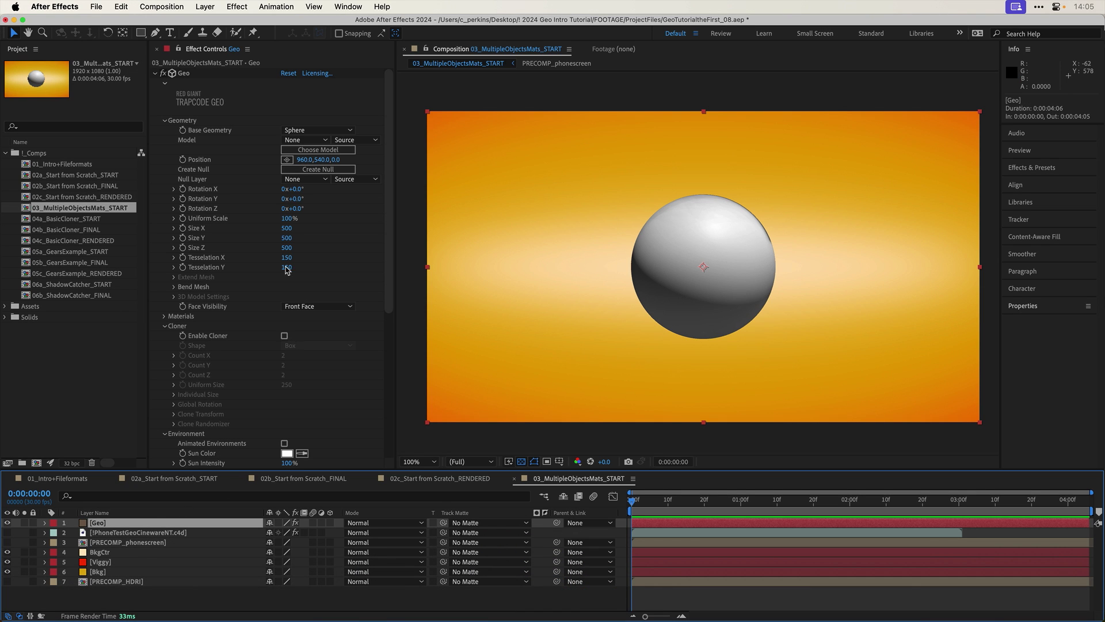
- Set the Geo layer's Base Geometry to Custom and use !PhoneTestGeoCinewareNT.c4d as its model
left_click(320, 132)
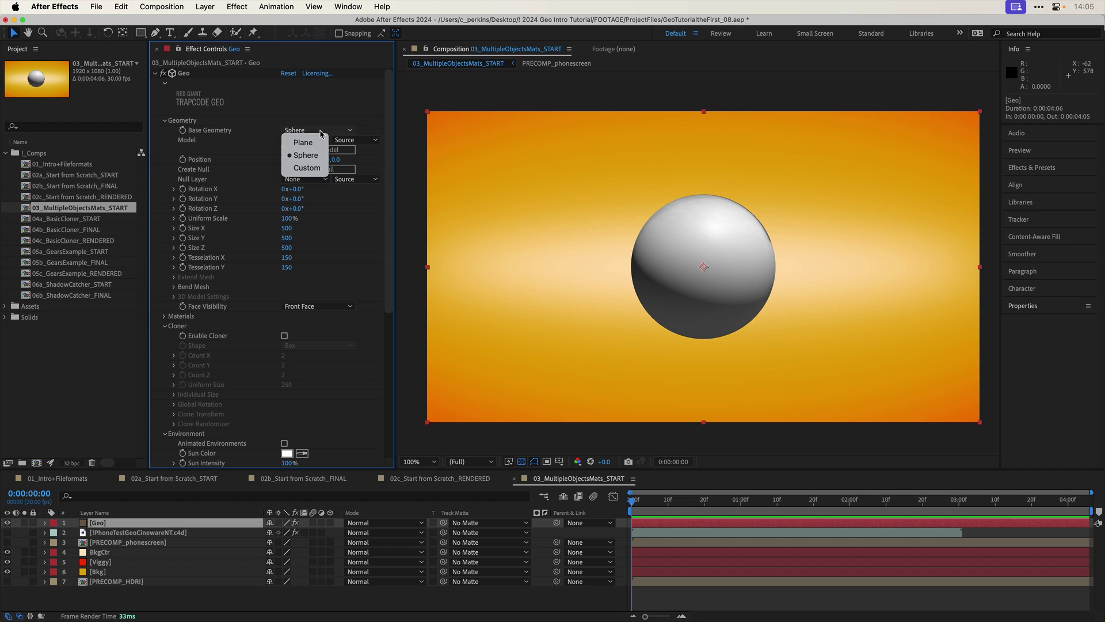
left_click(313, 168)
left_click(305, 140)
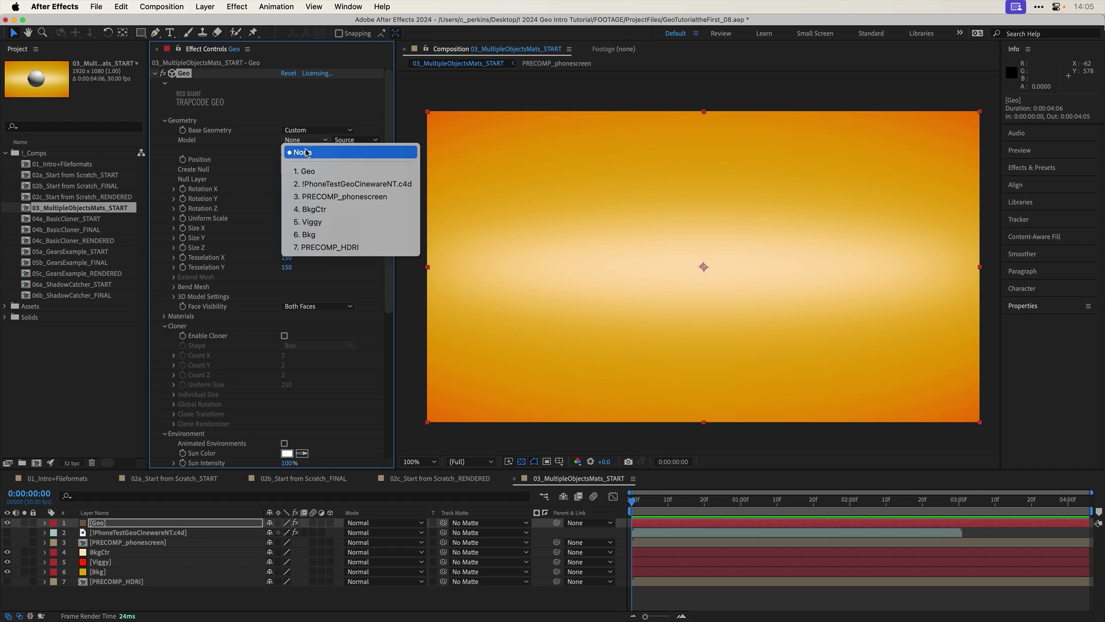
left_click(342, 184)
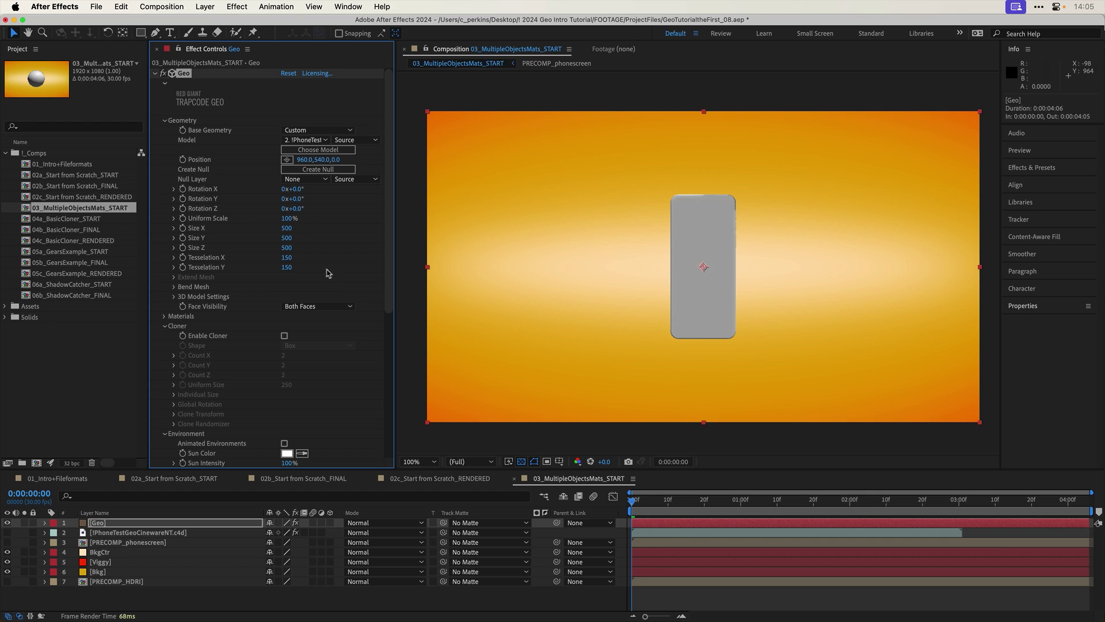
- Set the phone's Rotation Y to -51°, Uniform Scale to 145% and Z position to -128
left_click_drag(291, 198, 314, 217)
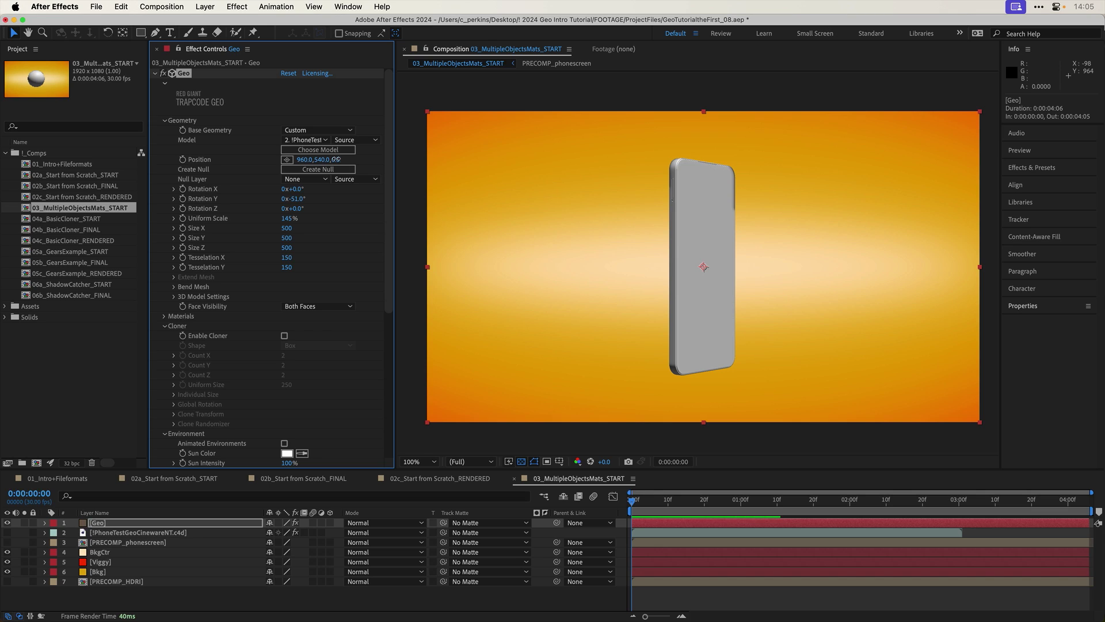
left_click_drag(337, 160, 267, 162)
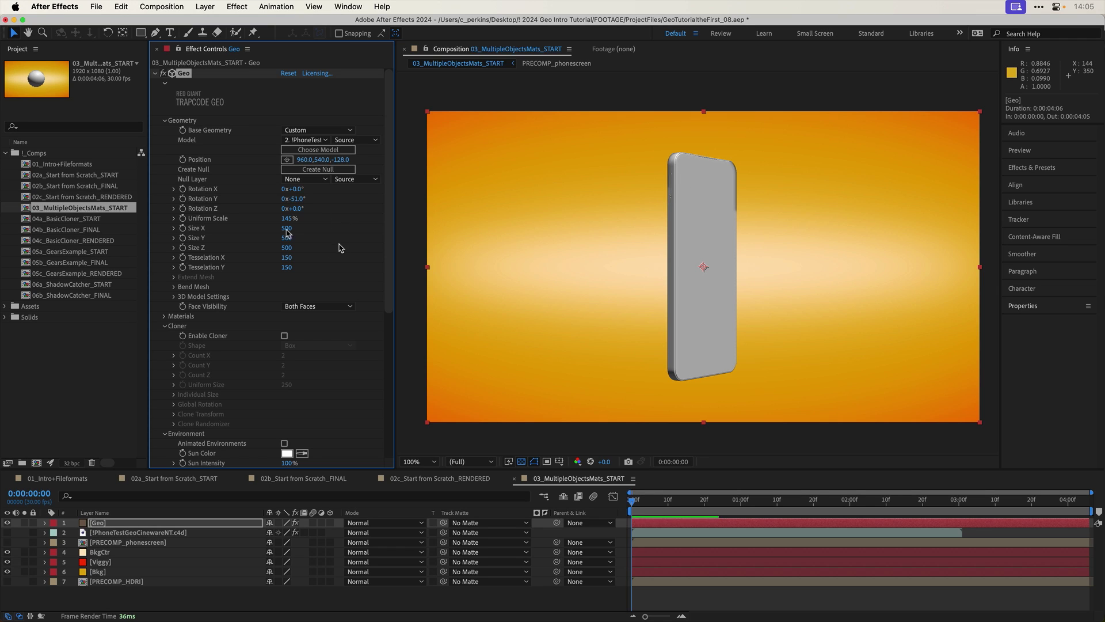
- Collapse the Geometry, Cloner and Environment settings of Geo and expand Materials
left_click(165, 120)
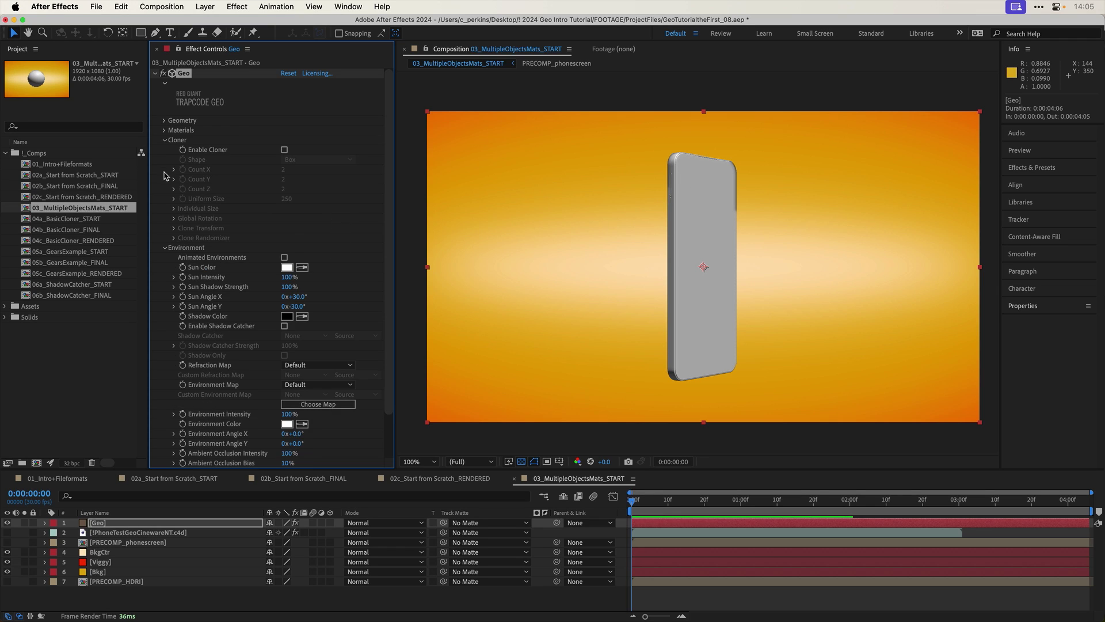
left_click(165, 140)
left_click(165, 150)
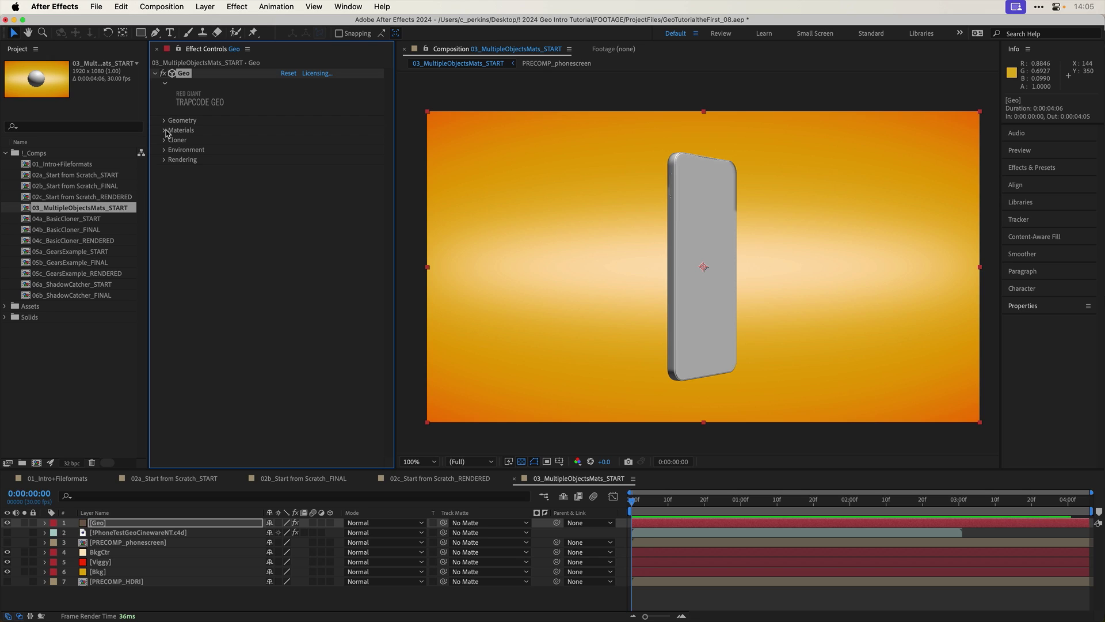
left_click(165, 130)
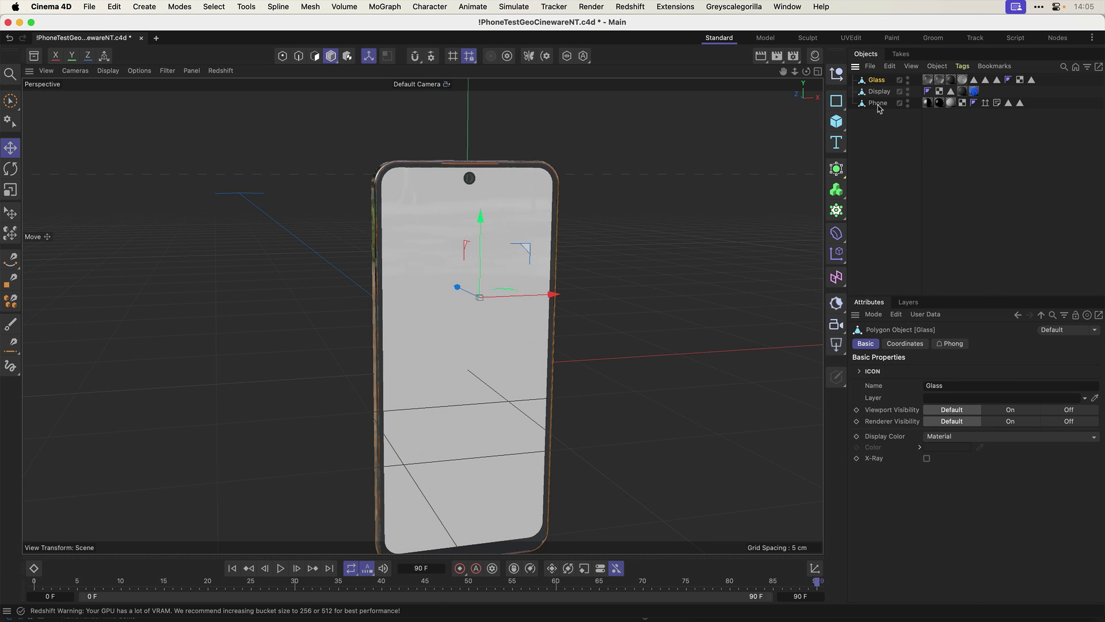
- Check the order of the Glass, Display and Phone objects in Cinema 4D against Geo's material slots
left_click(879, 91)
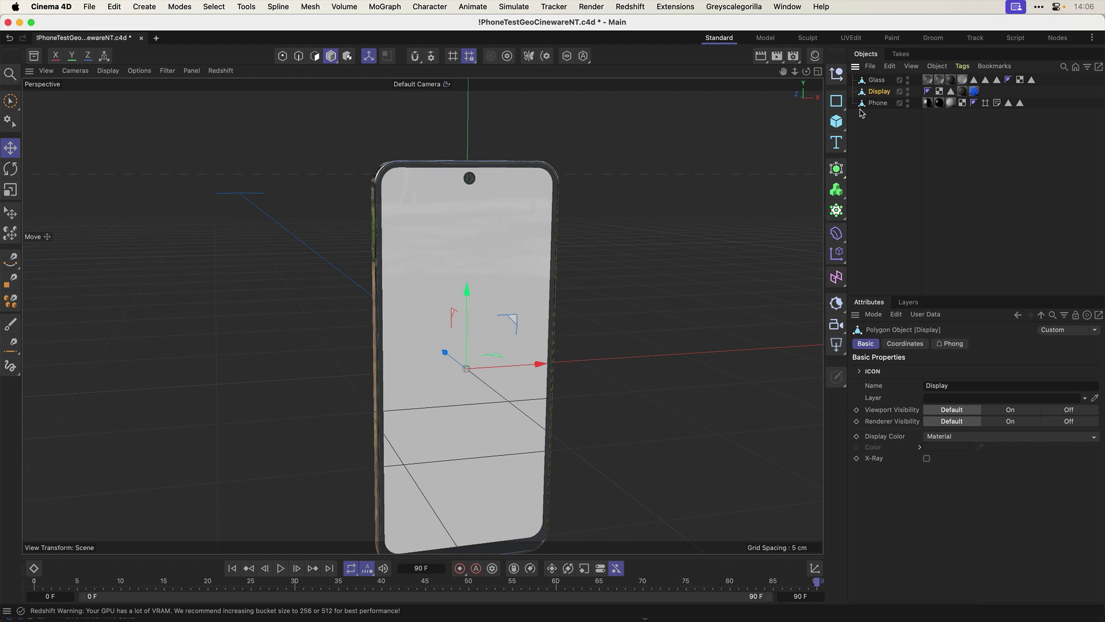
left_click(861, 103)
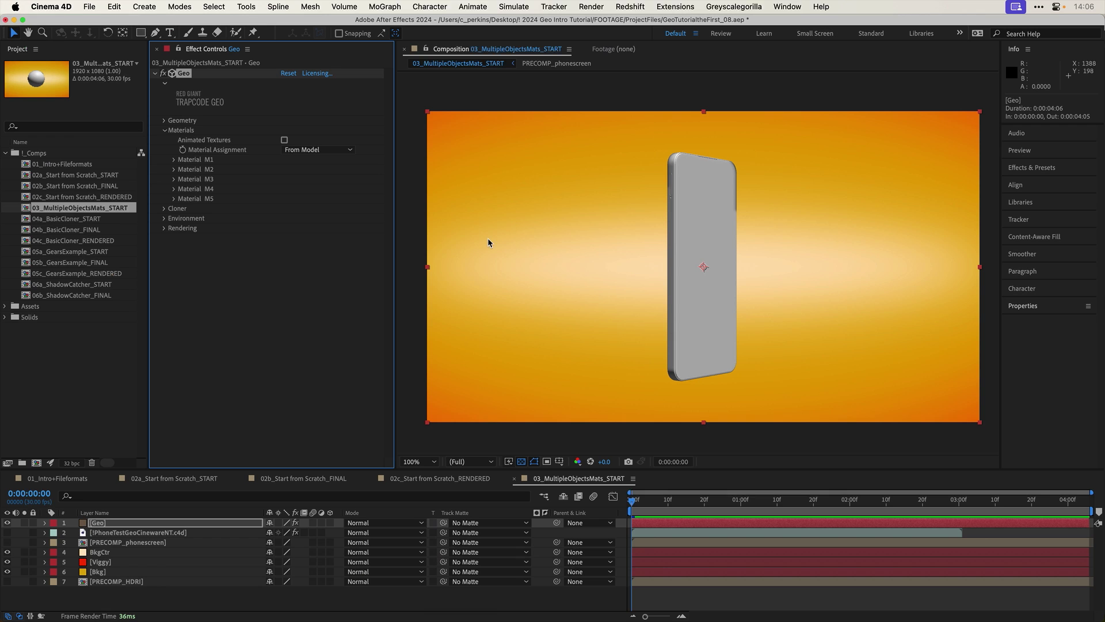
- Make the phone's glass transparent by setting Material M1's Opacity to 0%
left_click(174, 160)
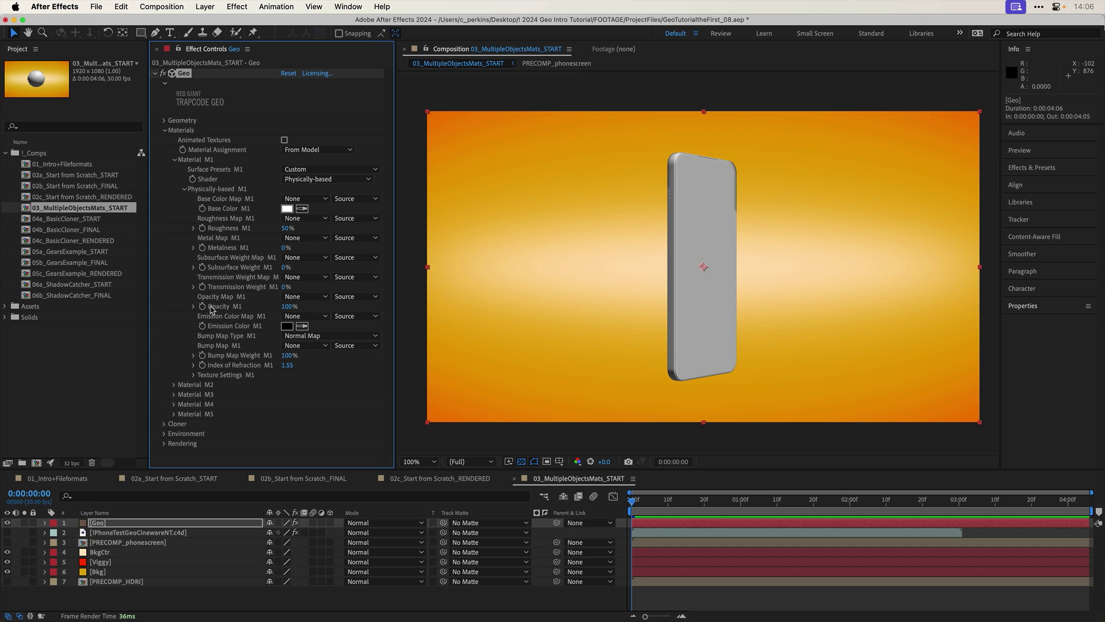
left_click_drag(286, 308, 191, 311)
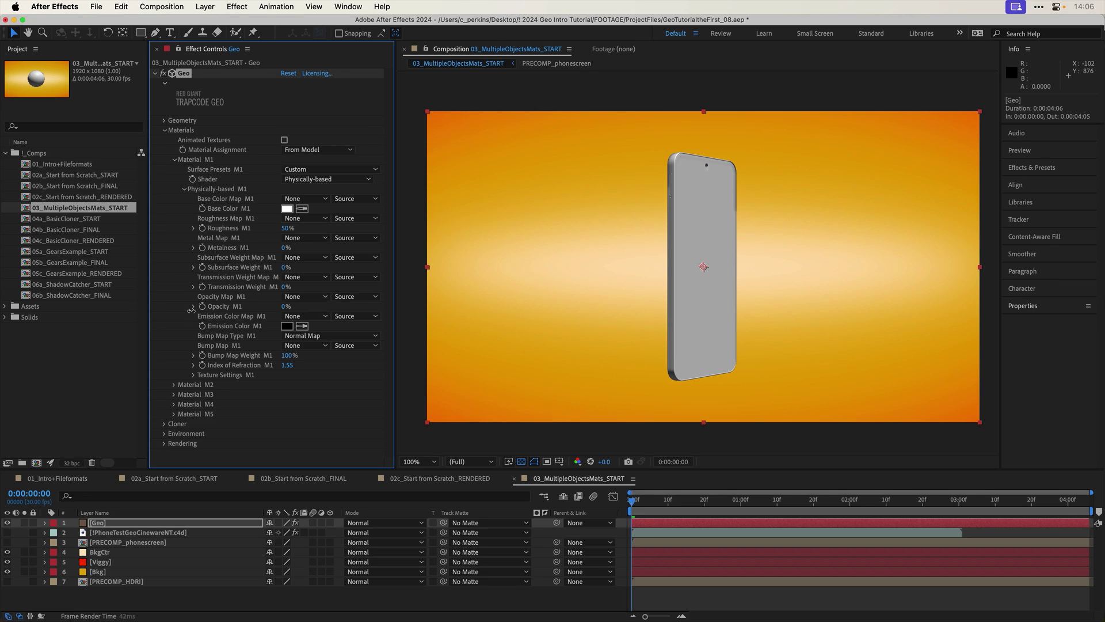
left_click(175, 160)
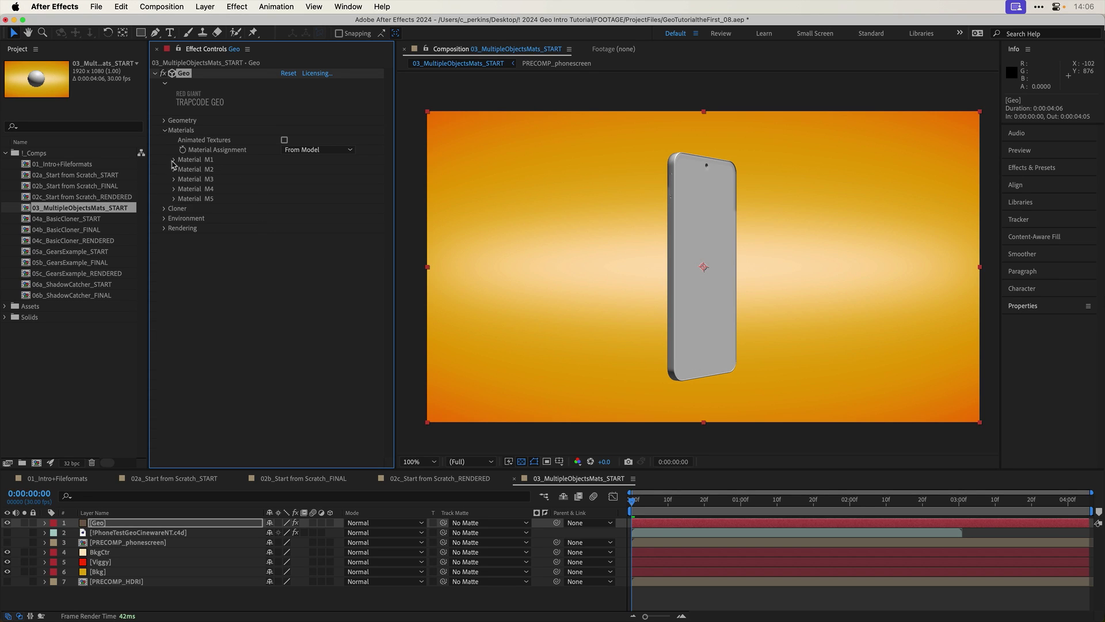
- Use PRECOMP_phonescreen as Material M2's Base Color Map and review the material's Texture Settings
left_click(173, 170)
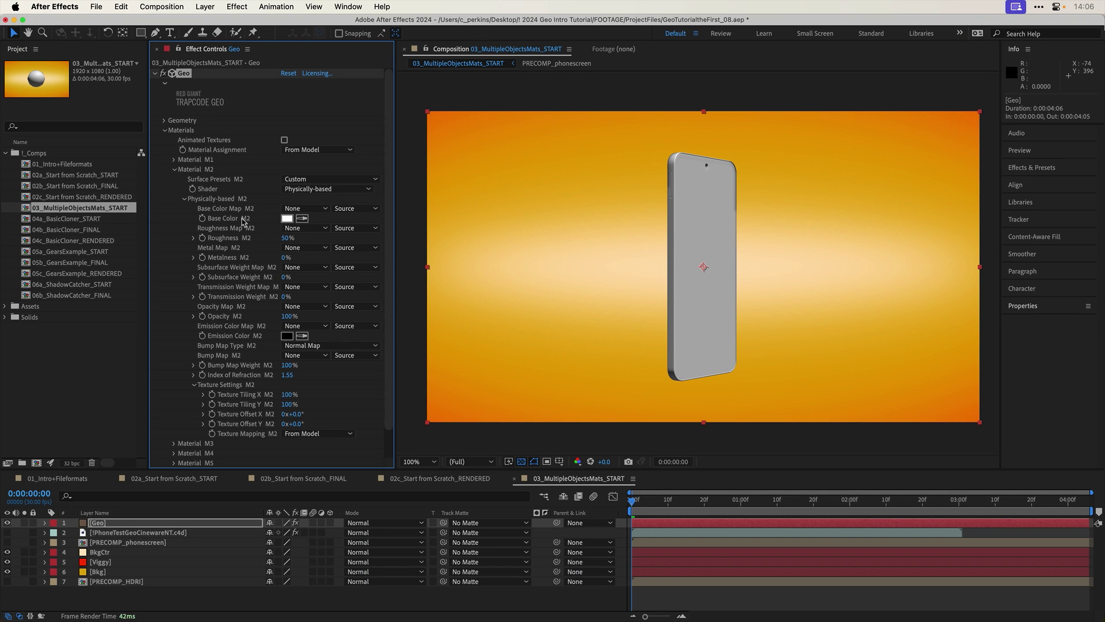
left_click(325, 209)
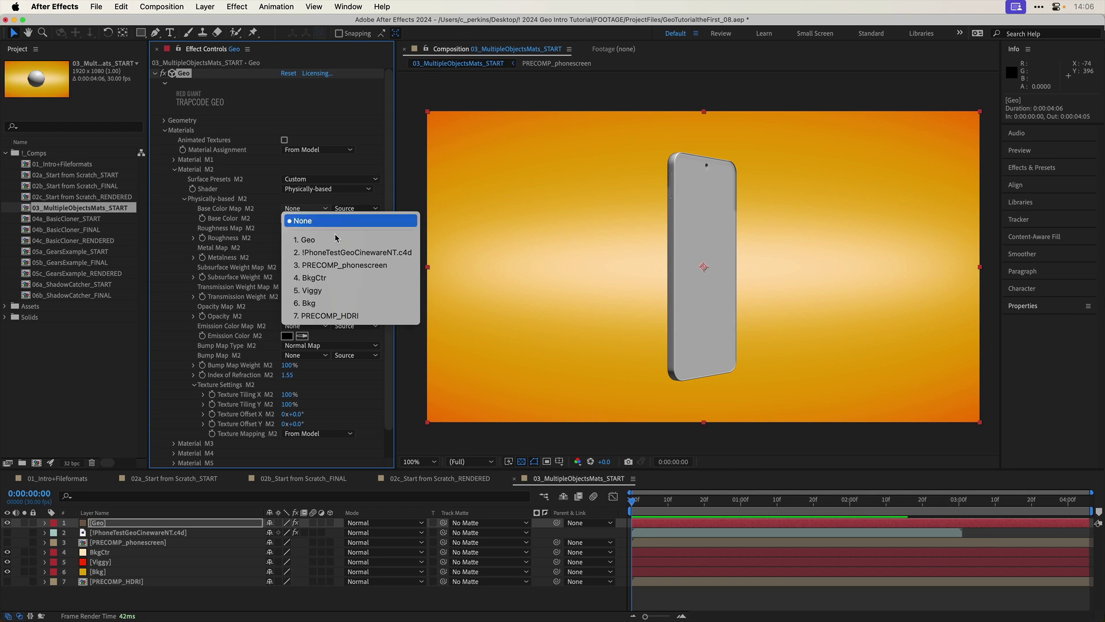
left_click(353, 270)
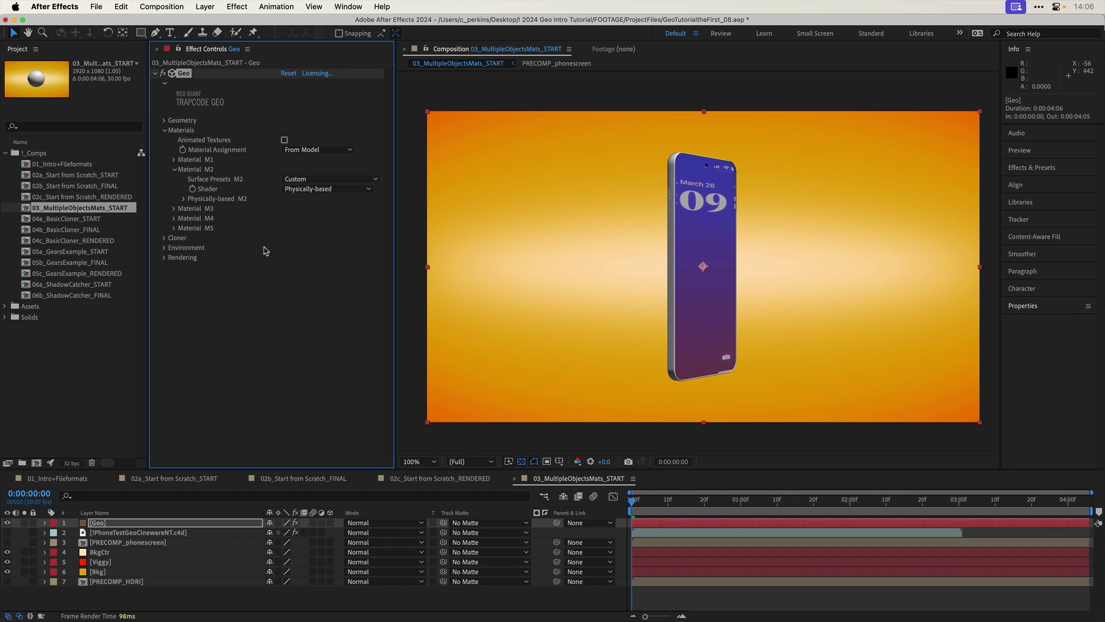
left_click(185, 199)
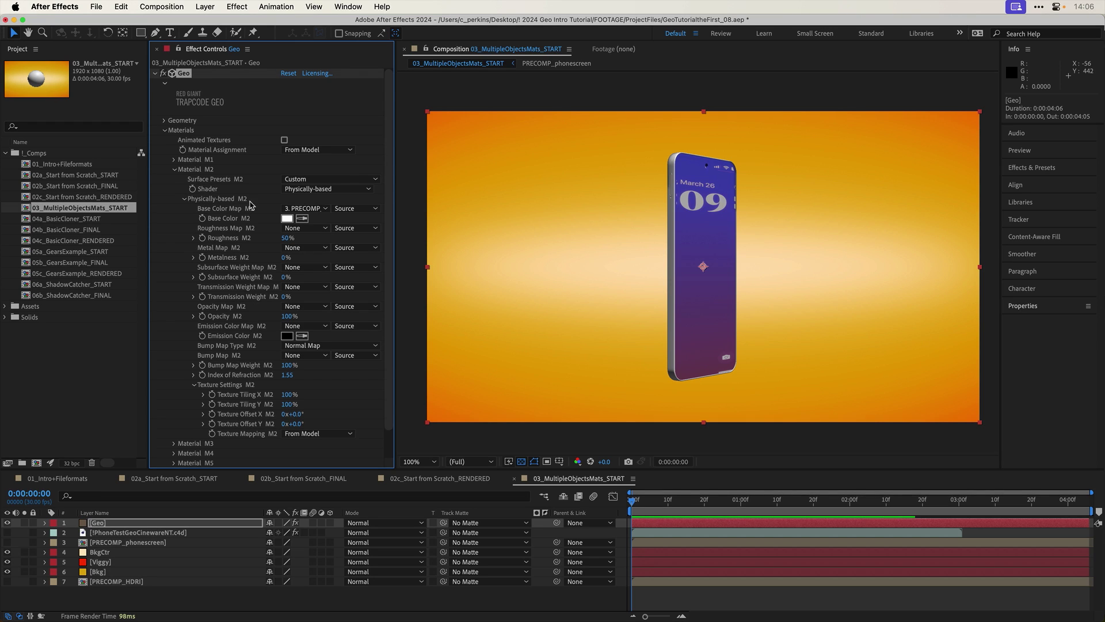
scroll(225, 276, "down", 2)
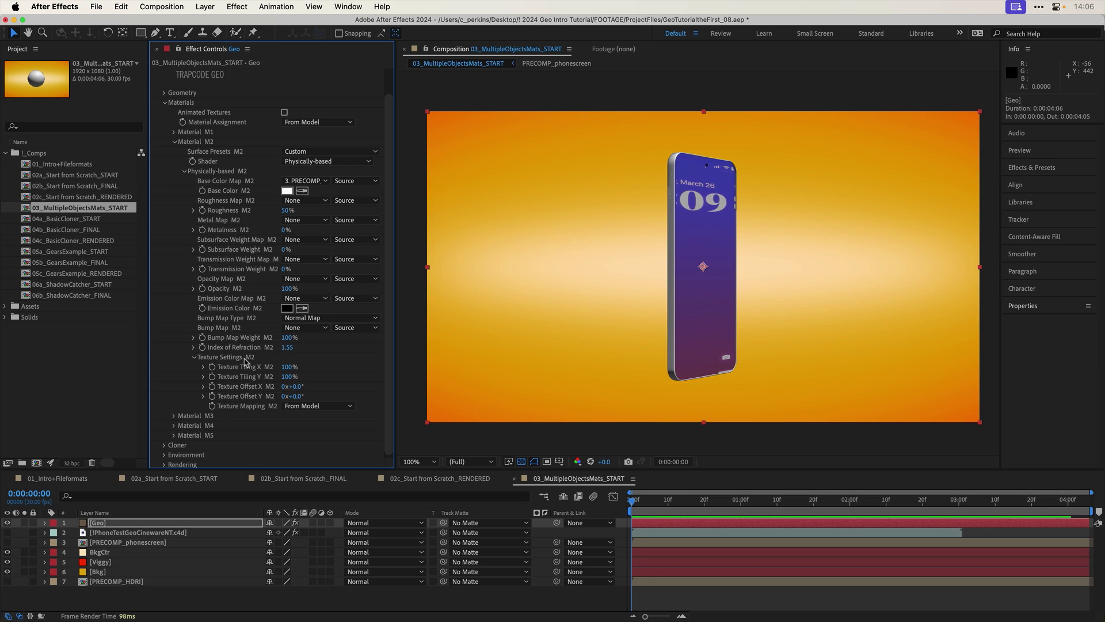
- Set Material M2's Texture Tiling X to 225% and Texture Tiling Y to 101%
left_click(287, 367)
type("225")
key("Return")
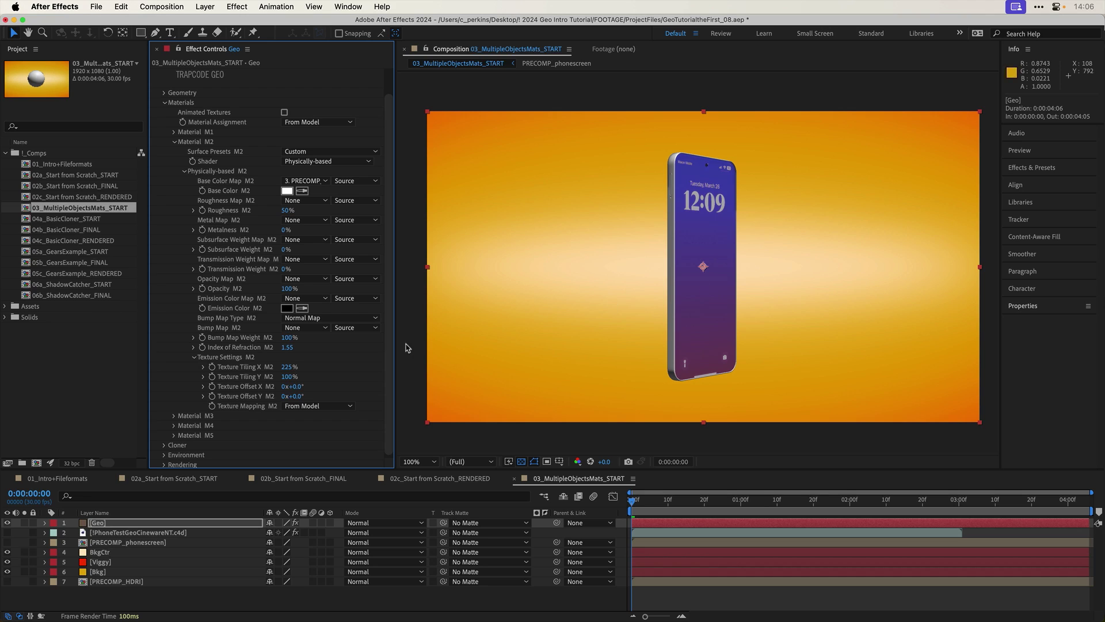
left_click(287, 377)
type("1")
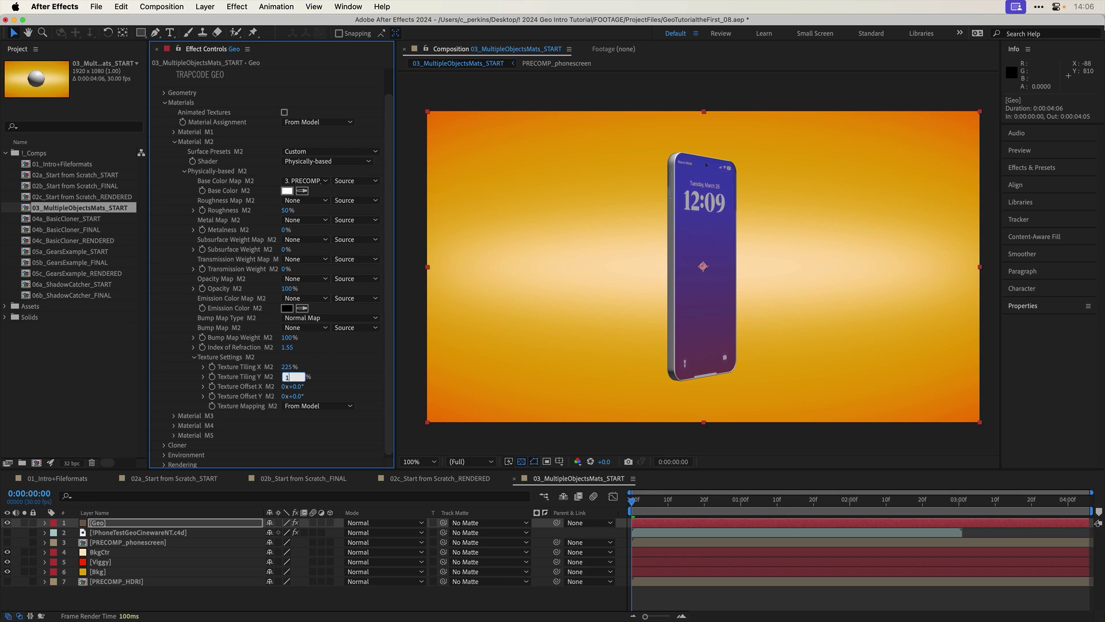
type("01")
key("Return")
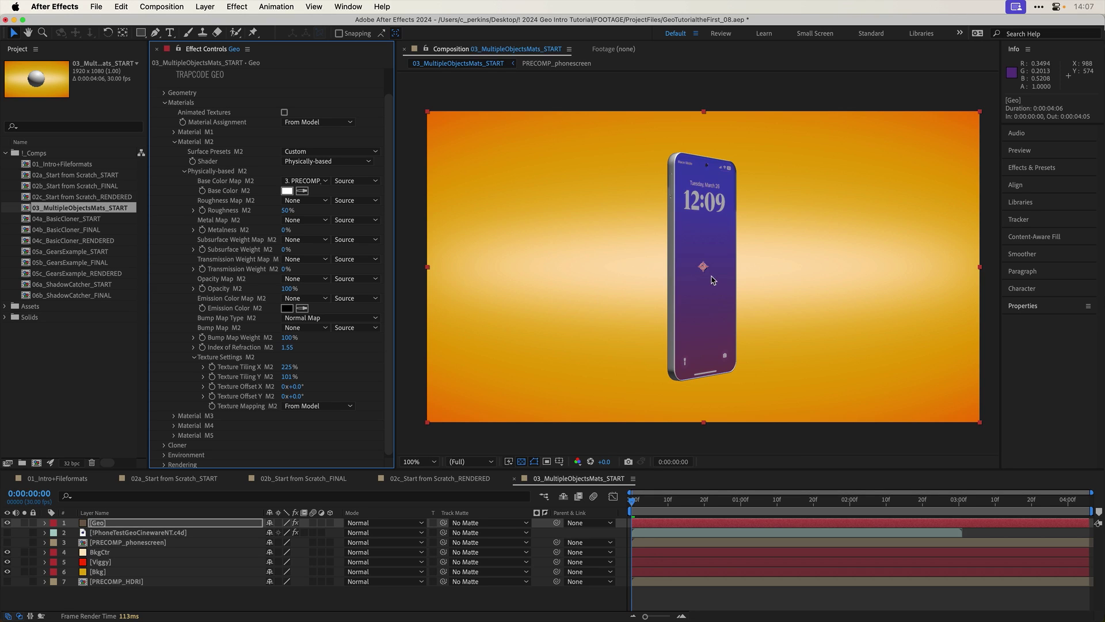
- Apply the Chrome surface preset to Material M3 on the Geo layer
left_click(155, 544)
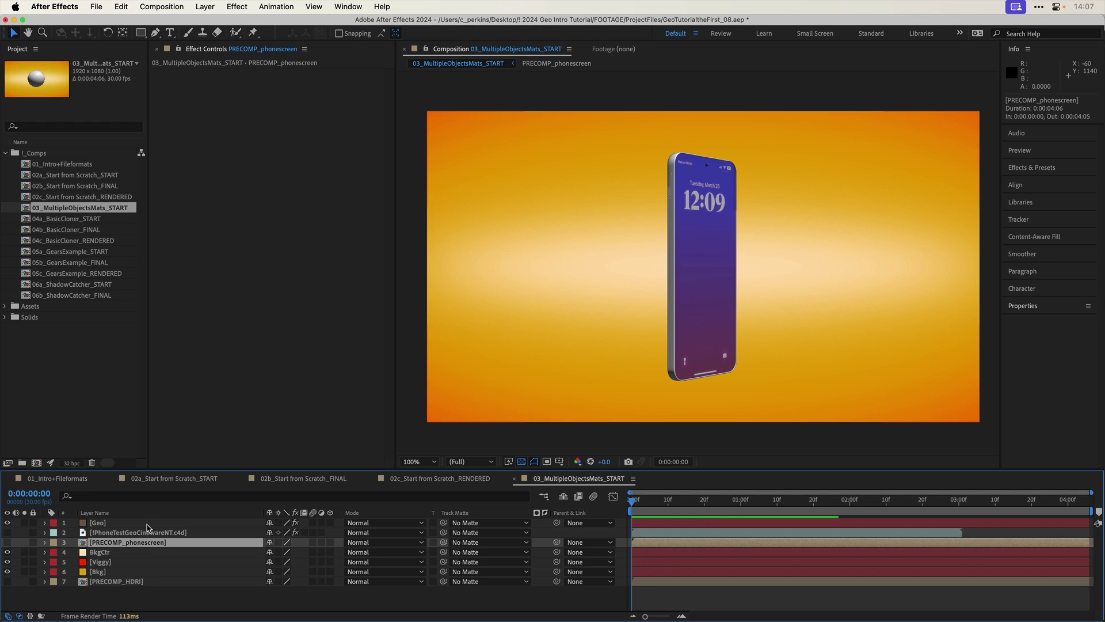
left_click(148, 525)
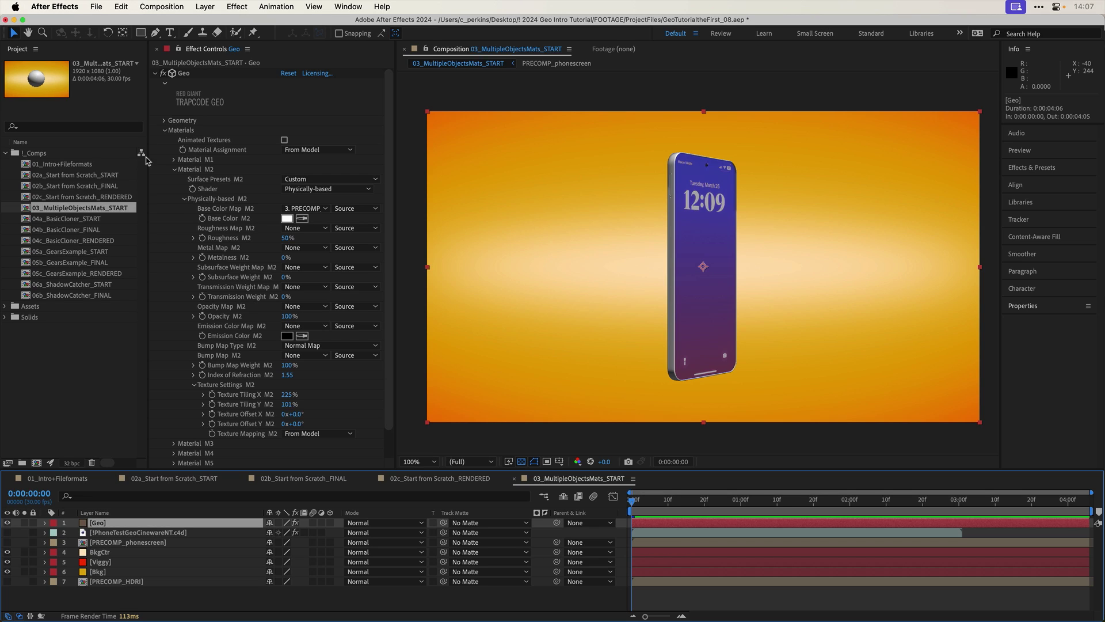
left_click(175, 171)
left_click(174, 179)
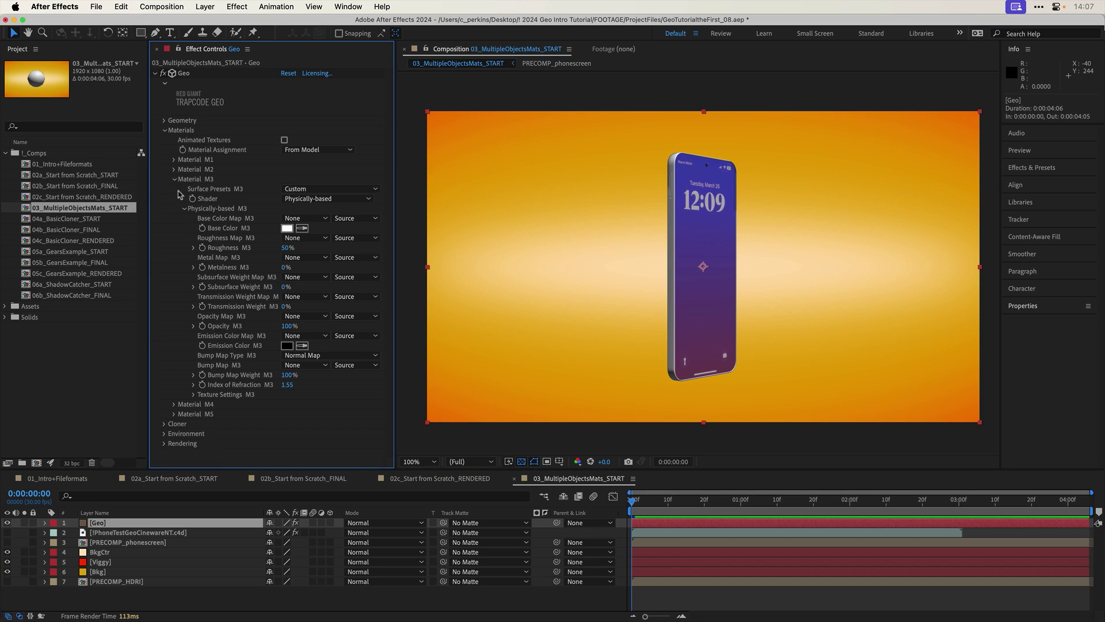
left_click(303, 200)
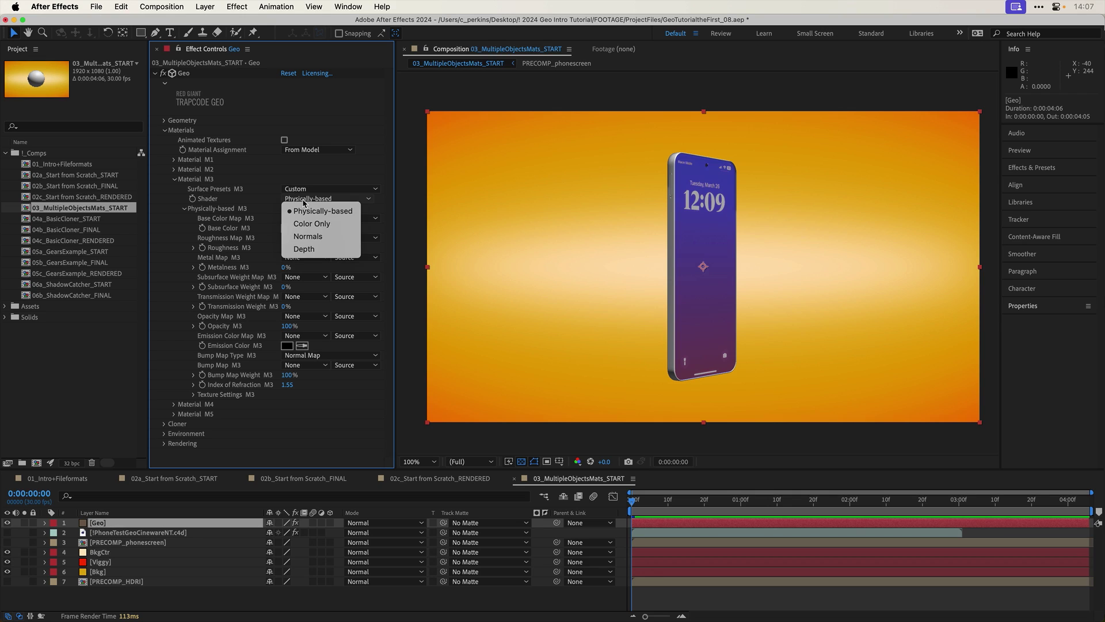
left_click(272, 201)
left_click(306, 191)
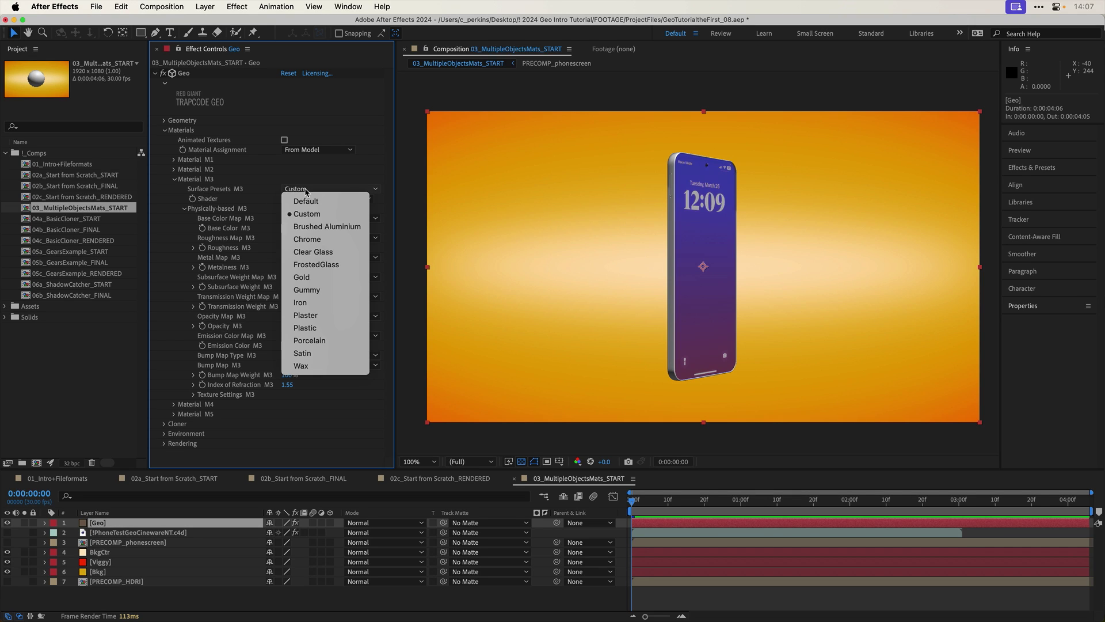
left_click(331, 239)
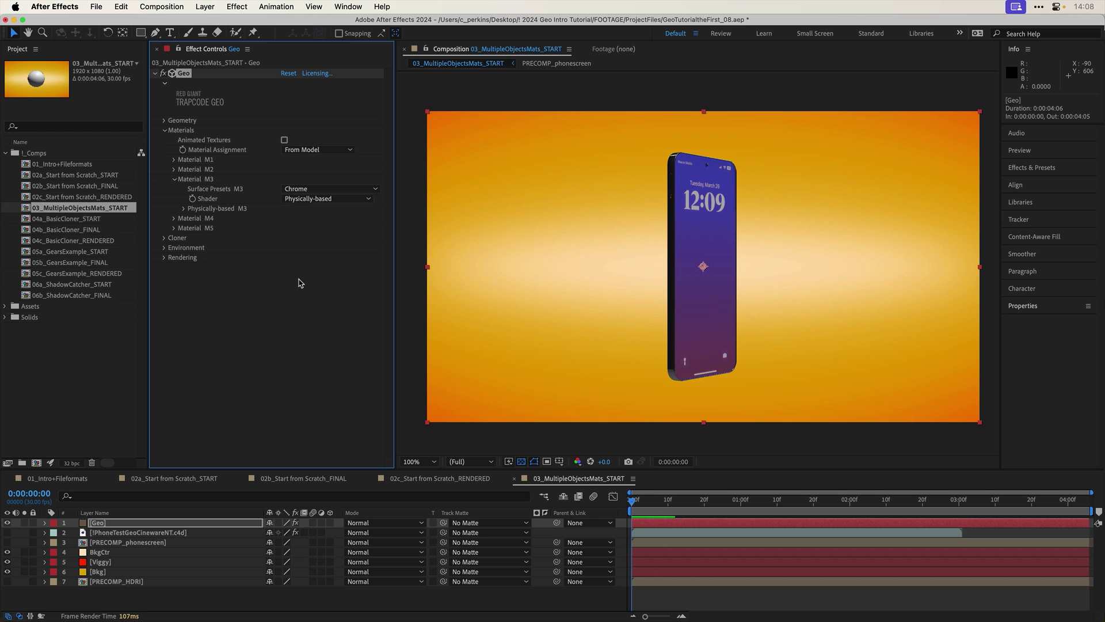
- Use PRECOMP_HDRI as Geo's custom Environment Map, read with Effects & Masks
left_click(164, 248)
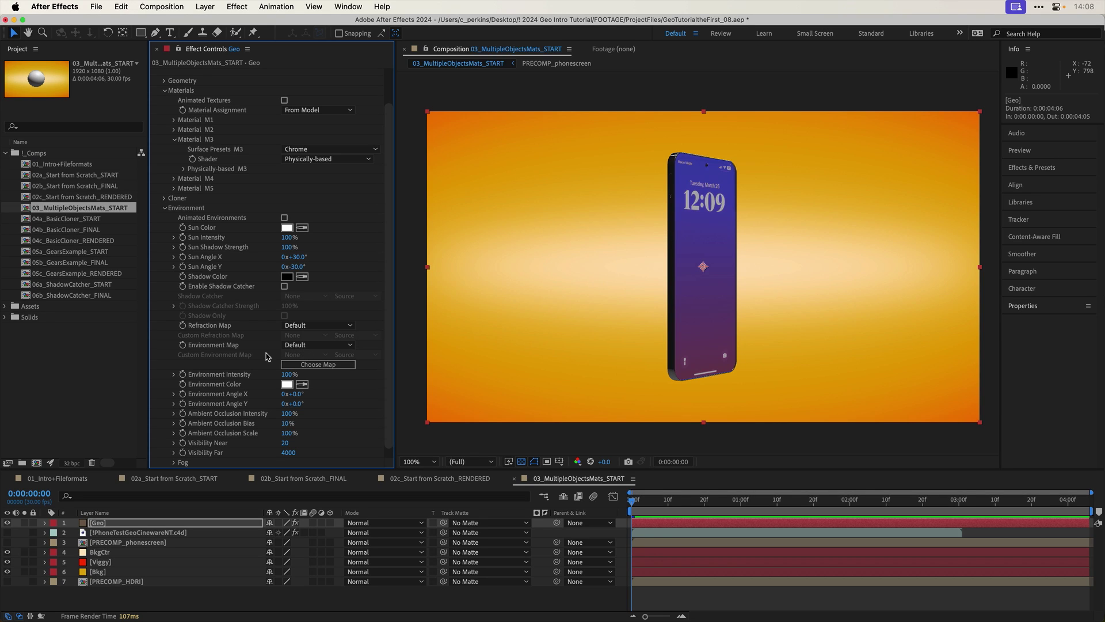
left_click(306, 345)
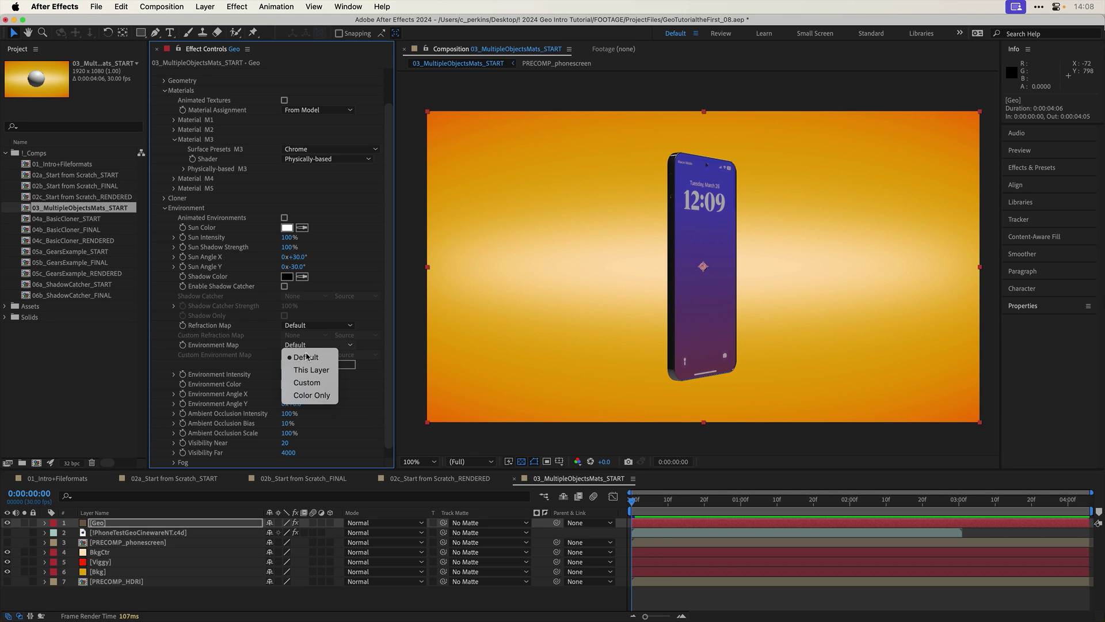
left_click(317, 383)
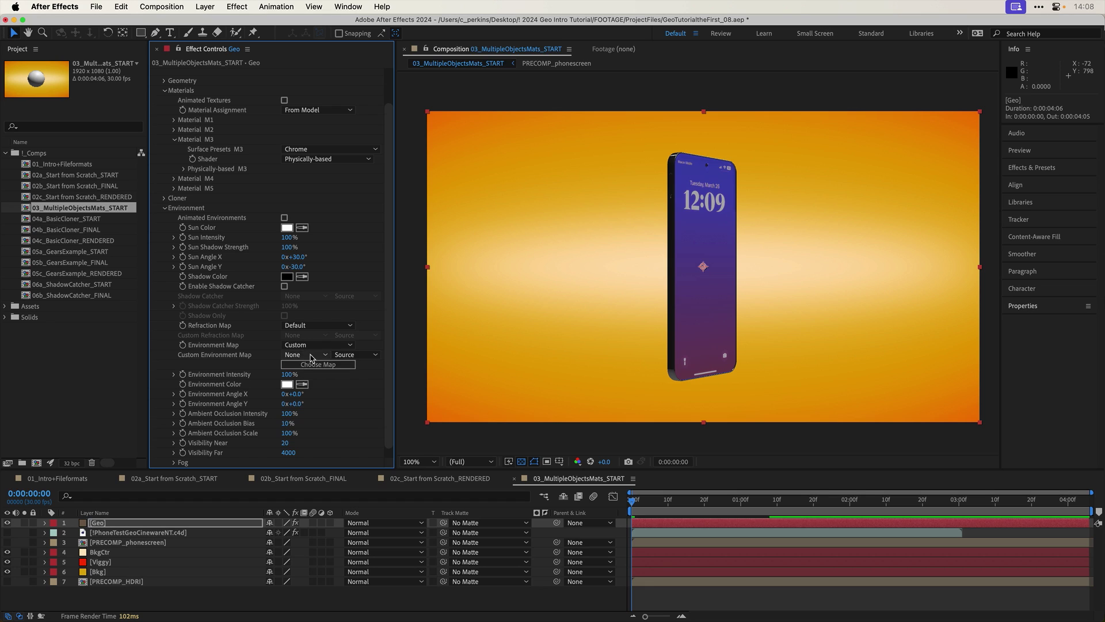
left_click(311, 355)
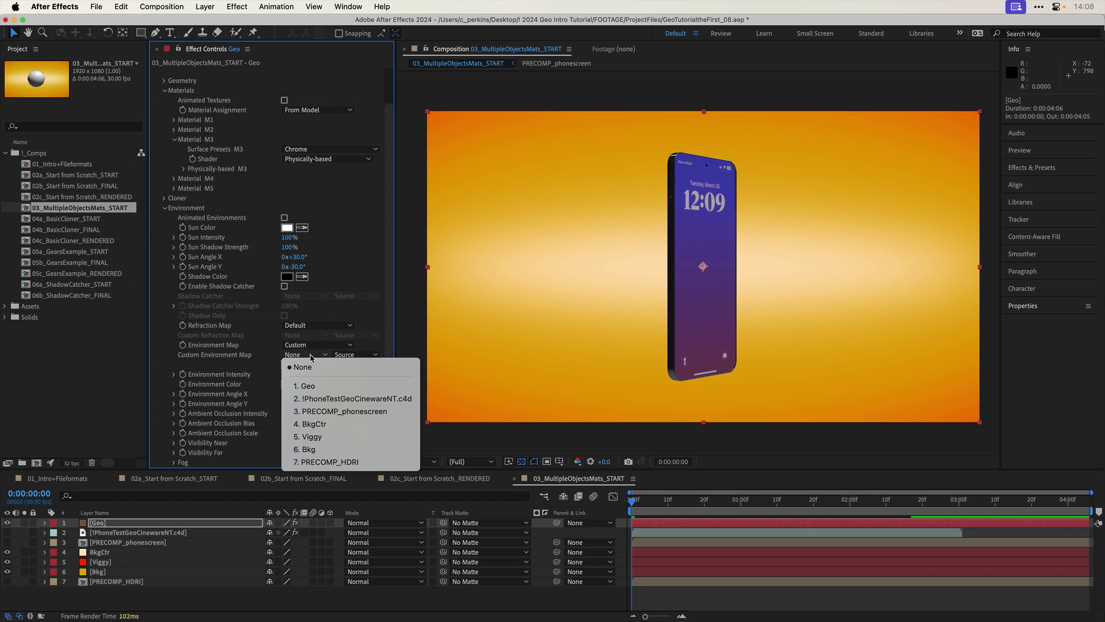
left_click(351, 462)
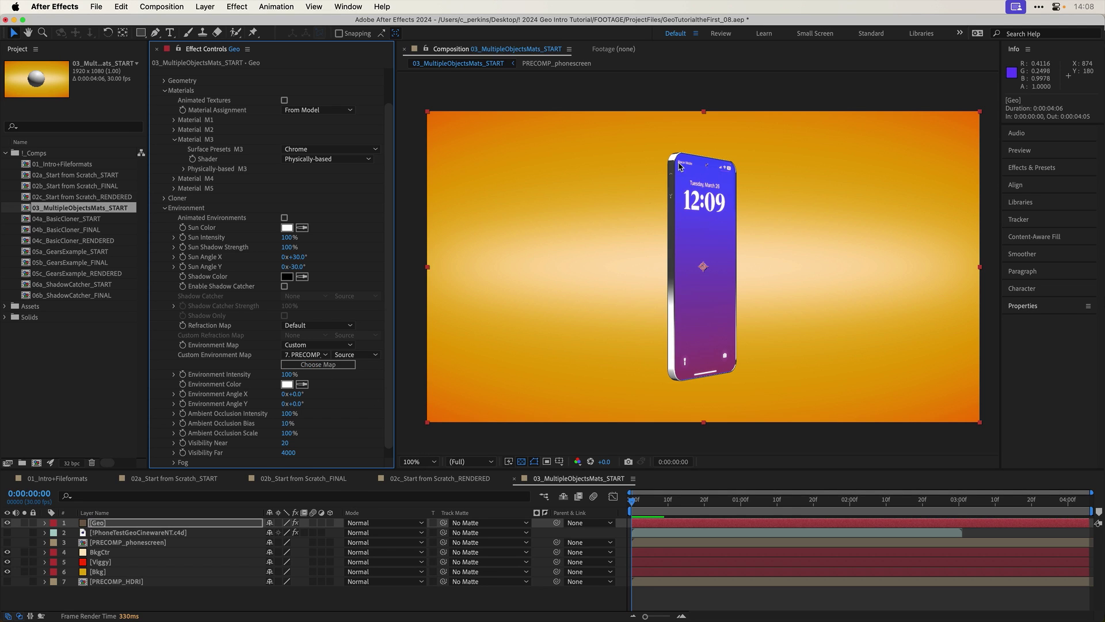
left_click(371, 356)
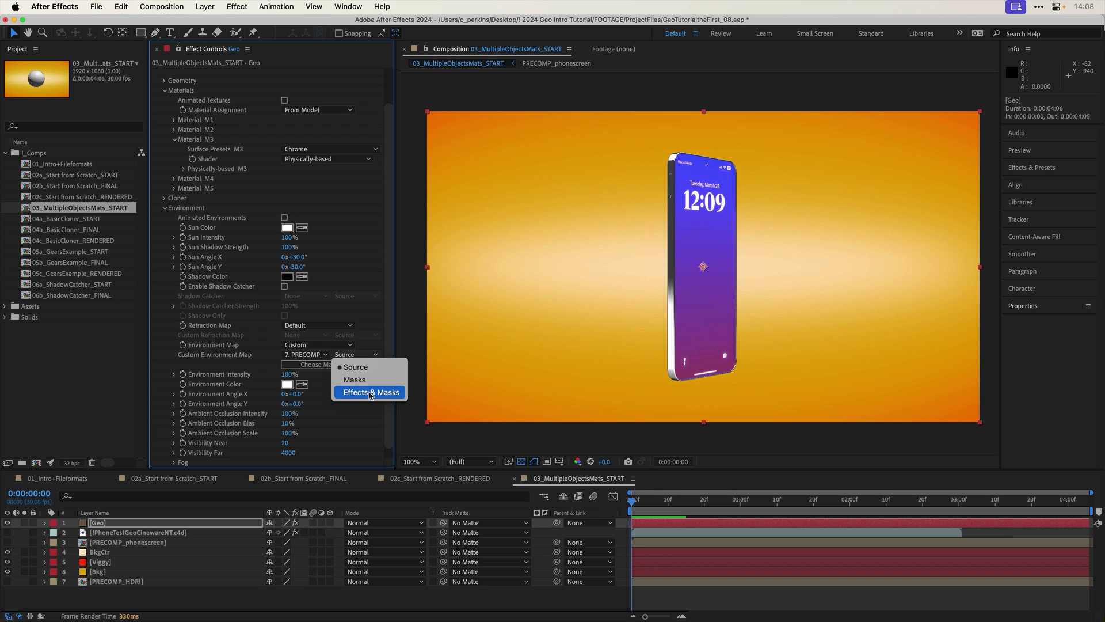
left_click(370, 393)
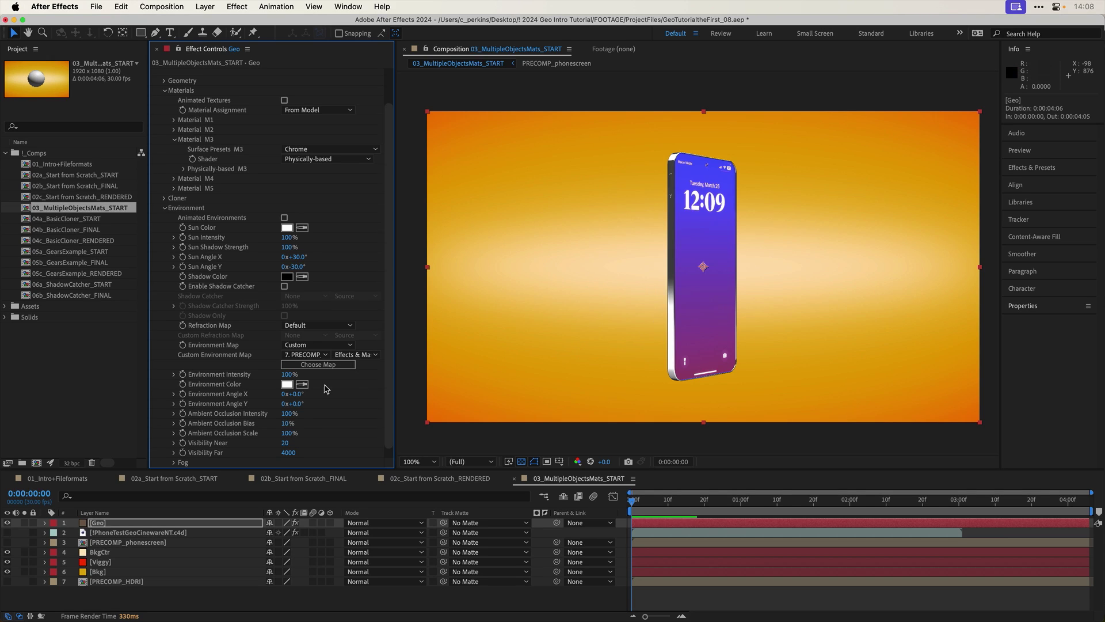
- Lower the Environment Intensity to 59% and sample the Environment Color from the pale band of the background beside the phone
left_click_drag(287, 374, 267, 377)
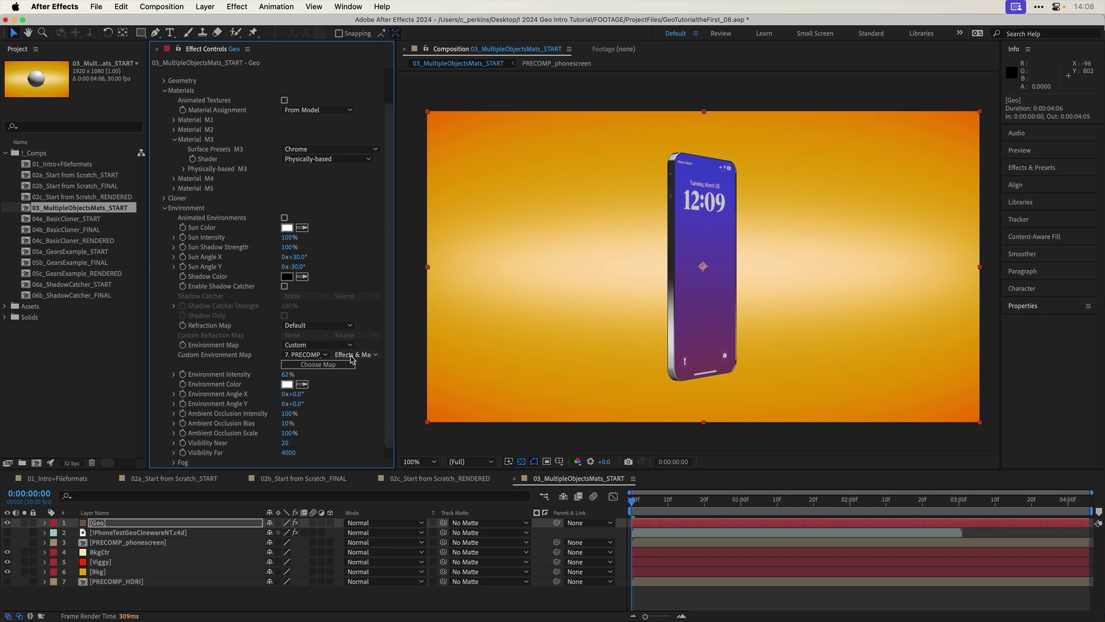
left_click_drag(286, 376, 282, 374)
left_click(305, 387)
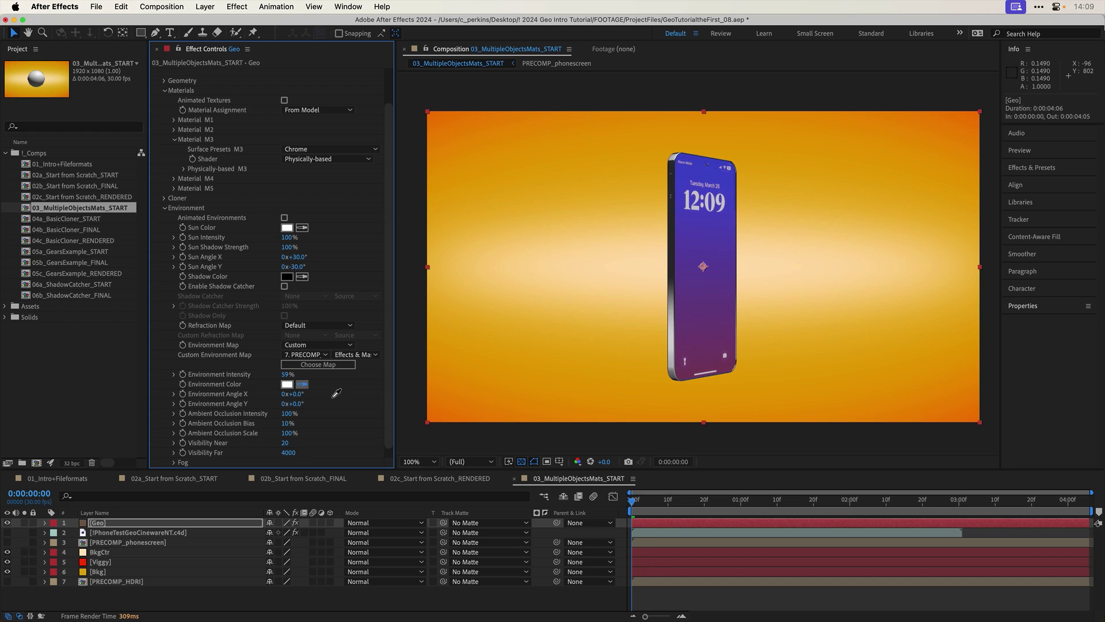
left_click(598, 276)
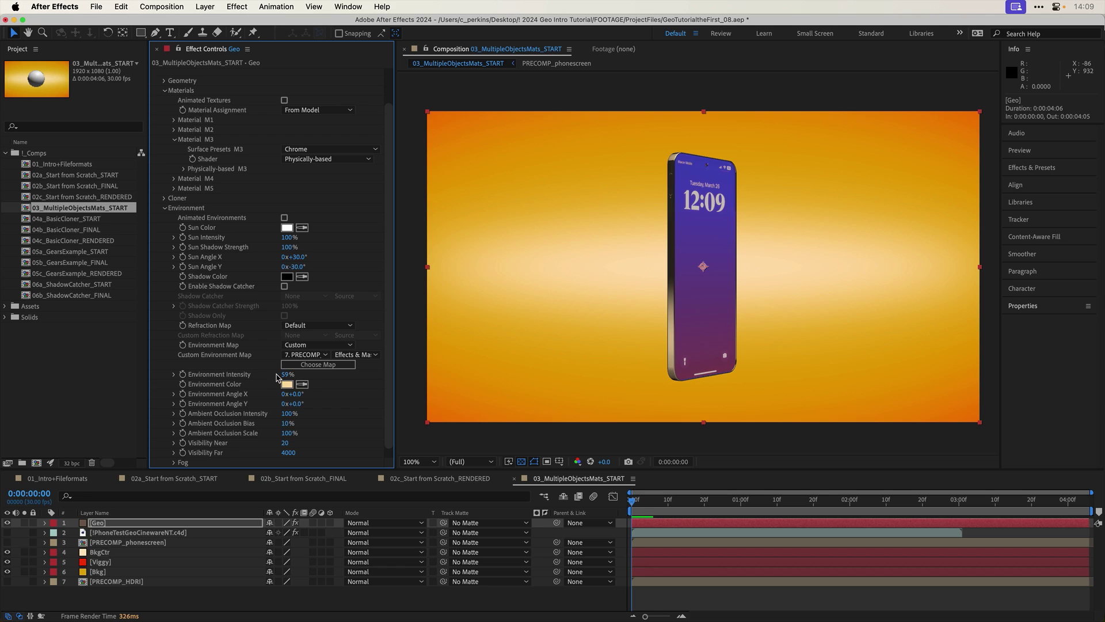
- Set Environment Intensity to 52% and rotate the environment to Angle X 33° and Angle Y 35°
left_click_drag(286, 374, 280, 375)
left_click_drag(298, 395, 317, 403)
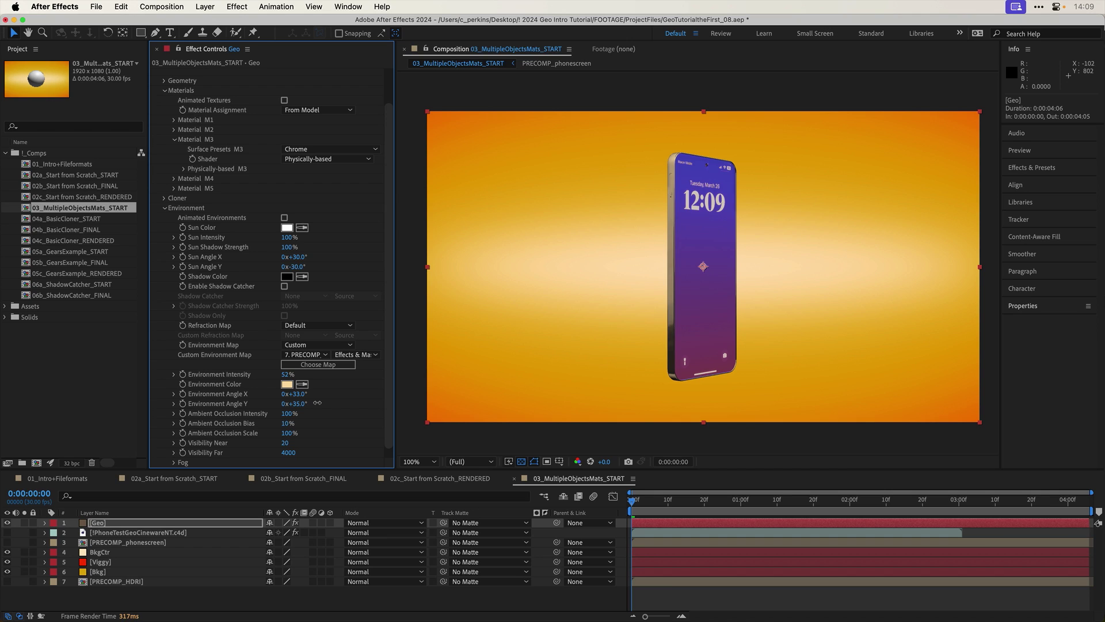
left_click(165, 208)
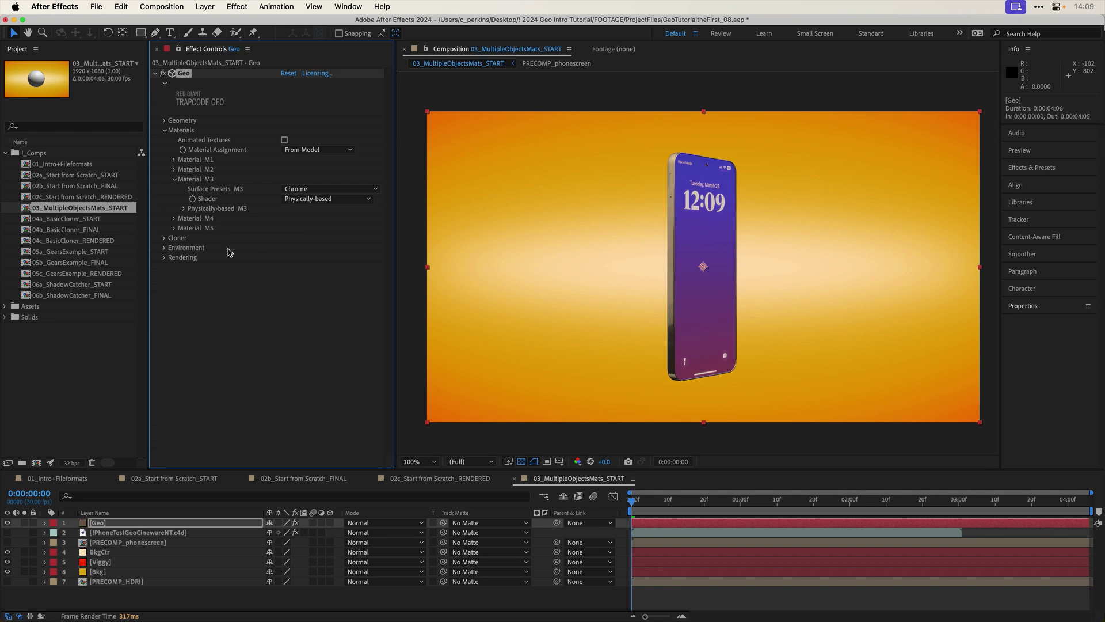
- Set Material M1's Opacity to 100%, Roughness to 3% and Transmission Weight to 100%
left_click(175, 179)
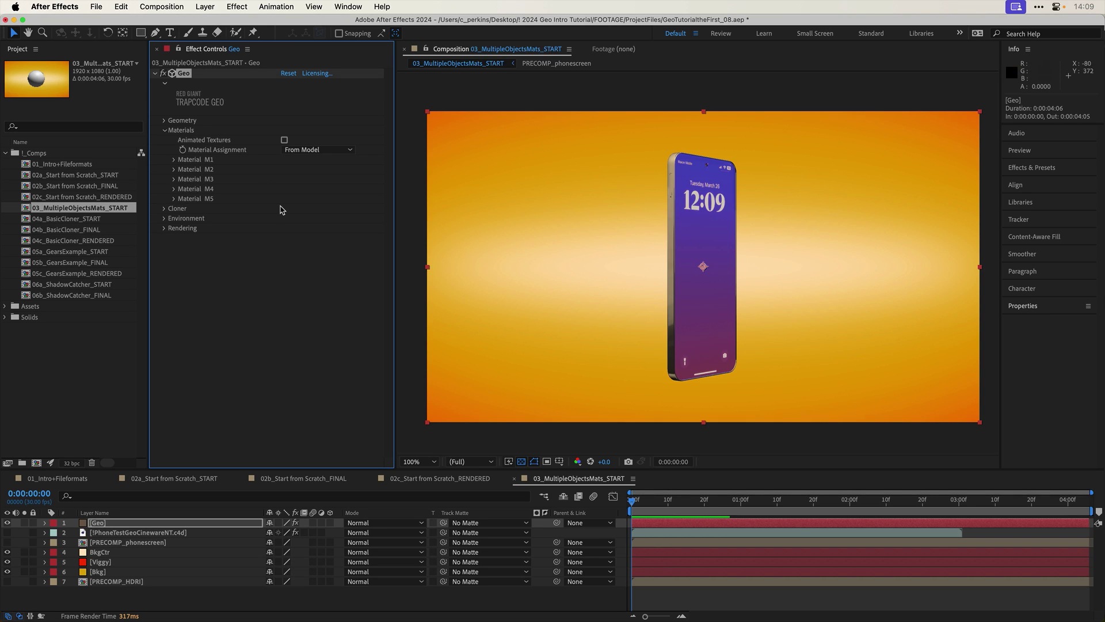
left_click(173, 161)
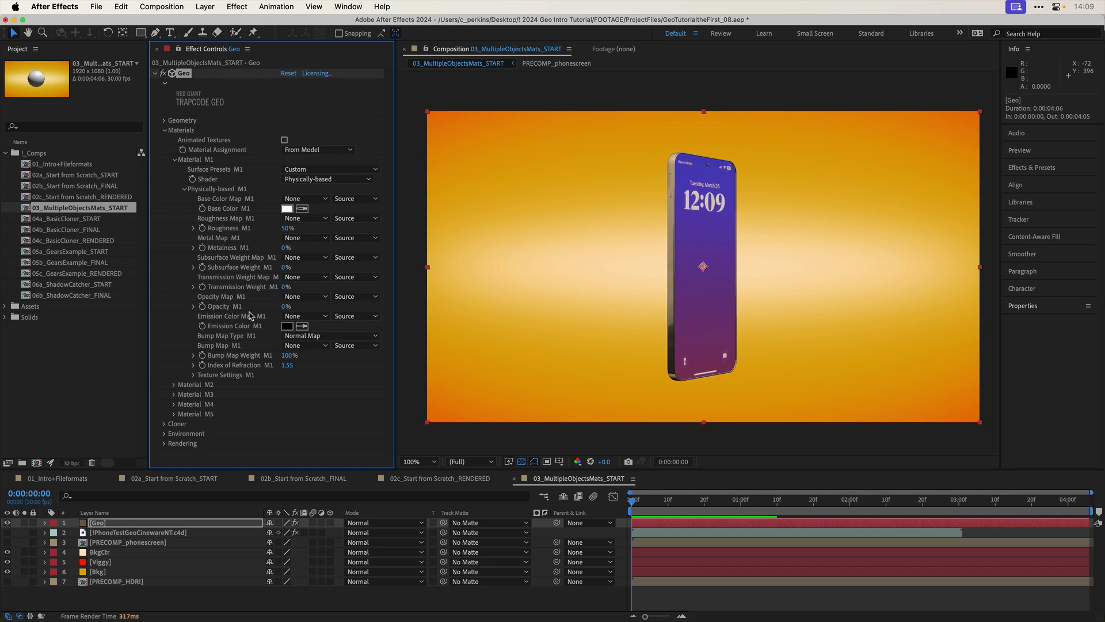
left_click_drag(283, 309, 405, 345)
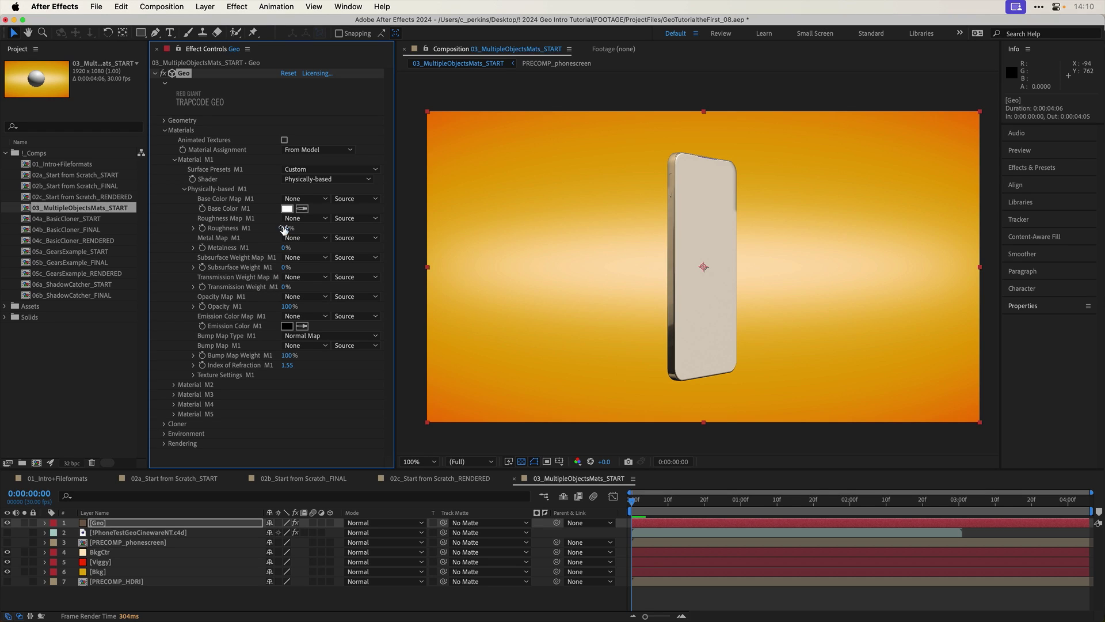
left_click_drag(283, 228, 260, 229)
left_click_drag(286, 286, 340, 281)
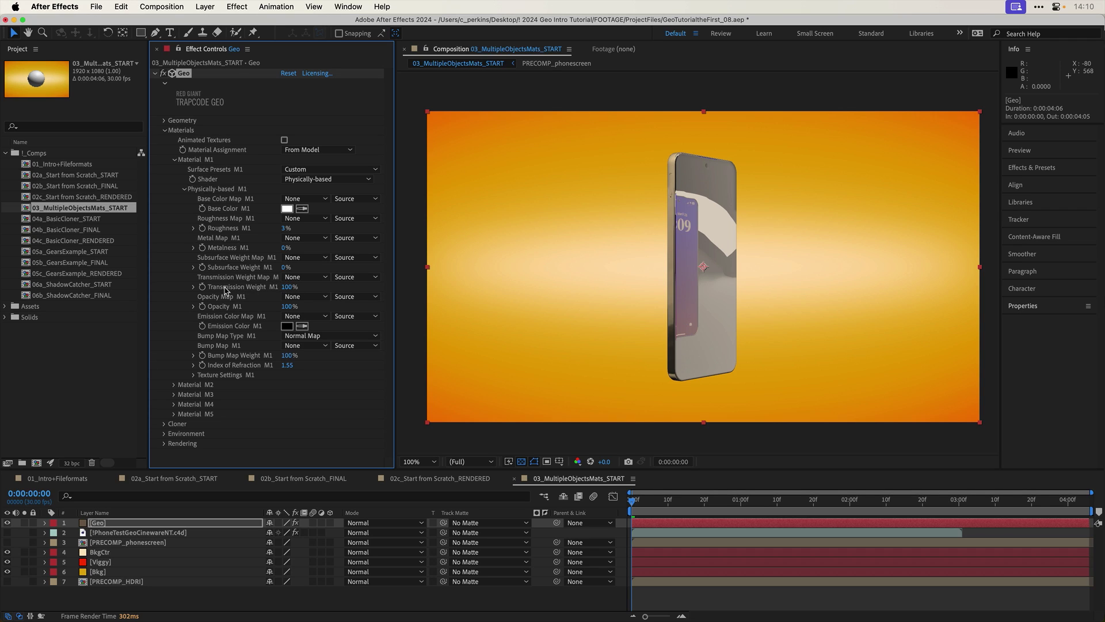
- Raise the Metalness of Material M1 to 100%
left_click(283, 249)
key("Return")
left_click_drag(283, 249, 376, 261)
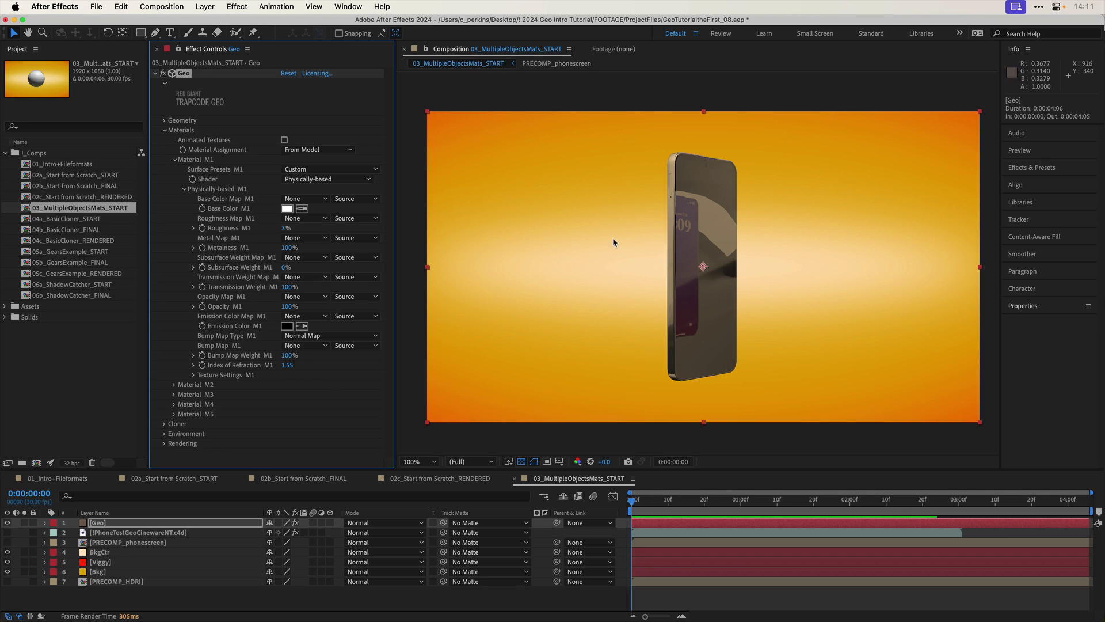
- Try Index of Refraction values of 1 and 1.1 on Material M1
left_click(286, 364)
type("1")
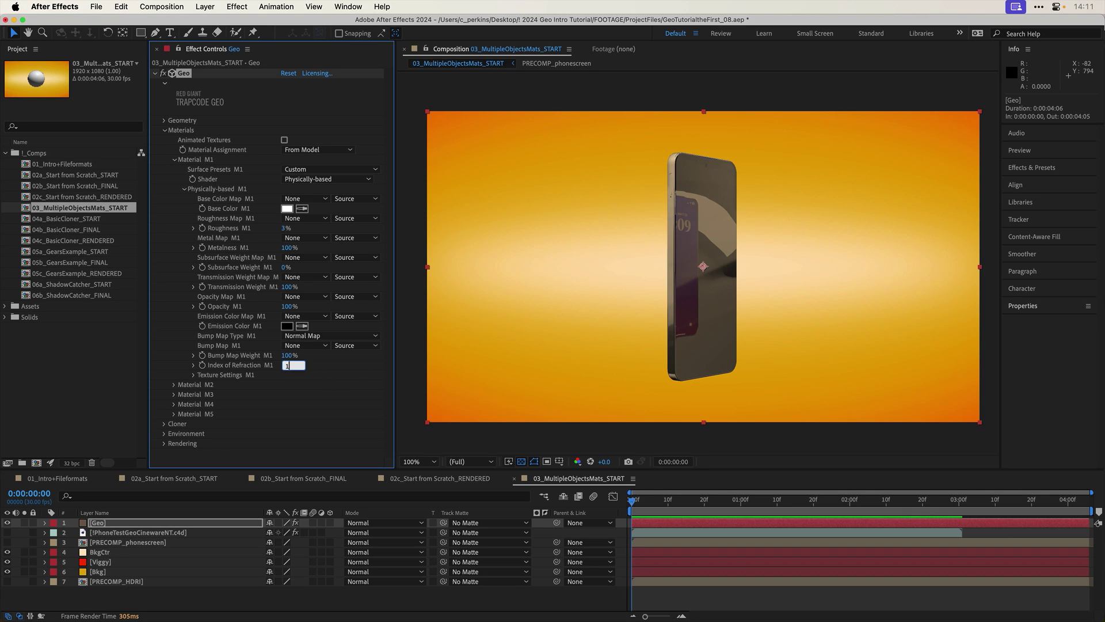
key("Return")
left_click(289, 365)
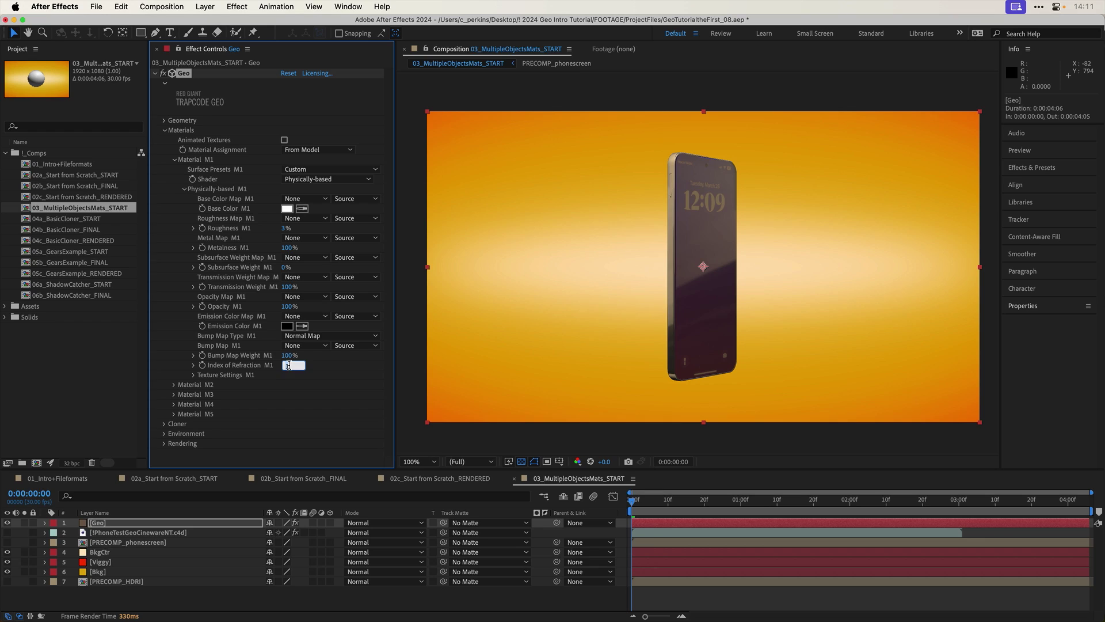
type("1.1")
key("Return")
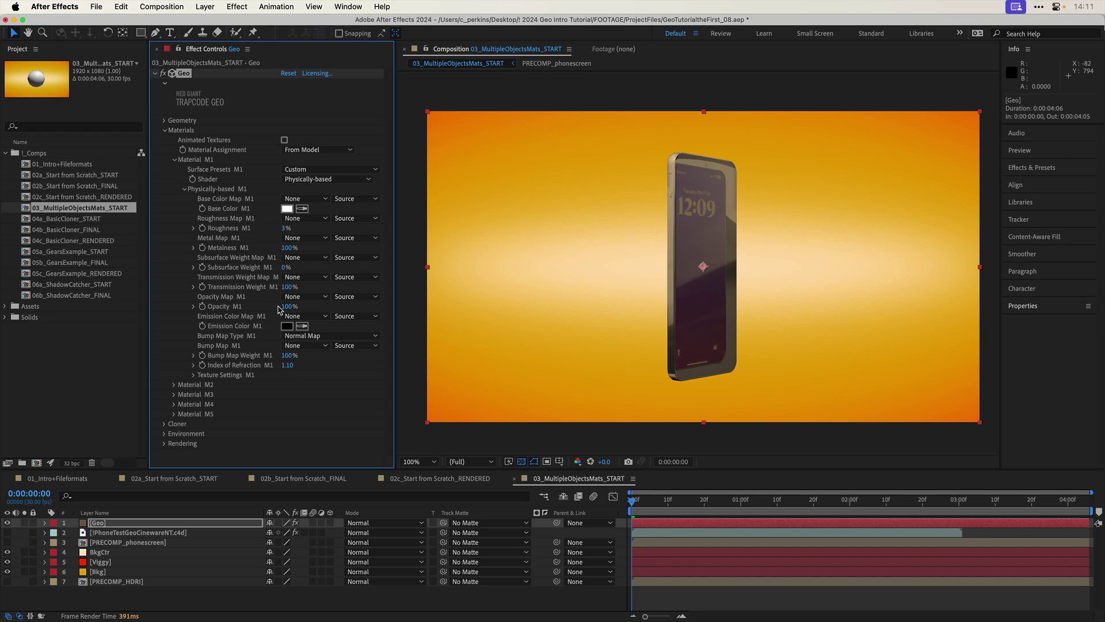
- Set Material M1's Opacity to 35% and its Index of Refraction to 1.55, and collapse the Materials settings
left_click_drag(285, 306, 252, 308)
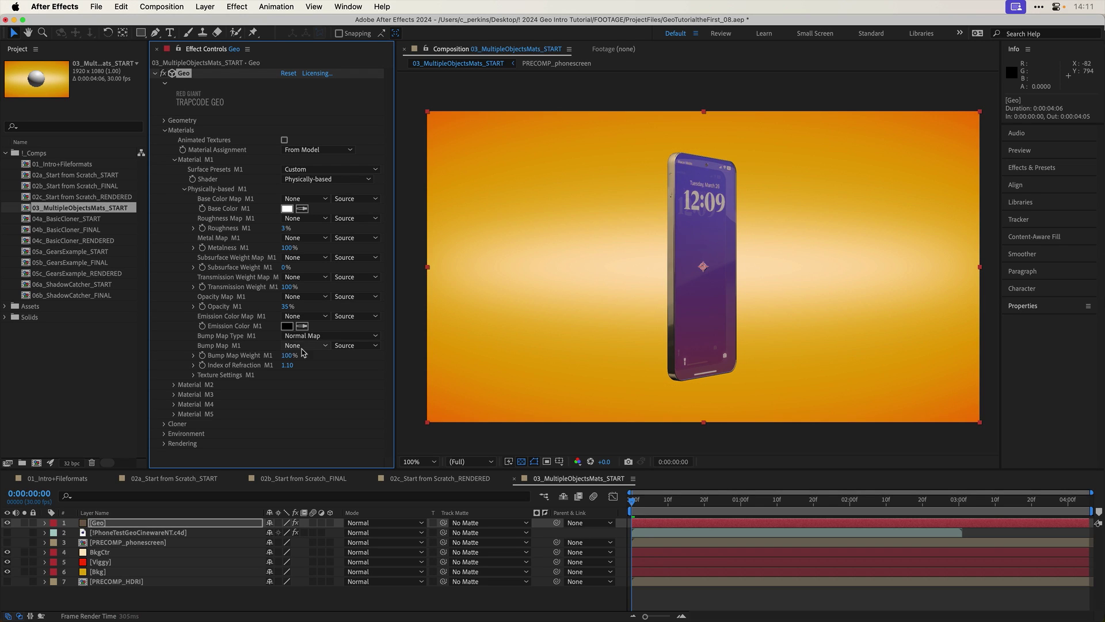
left_click(287, 365)
type("5")
key("Return")
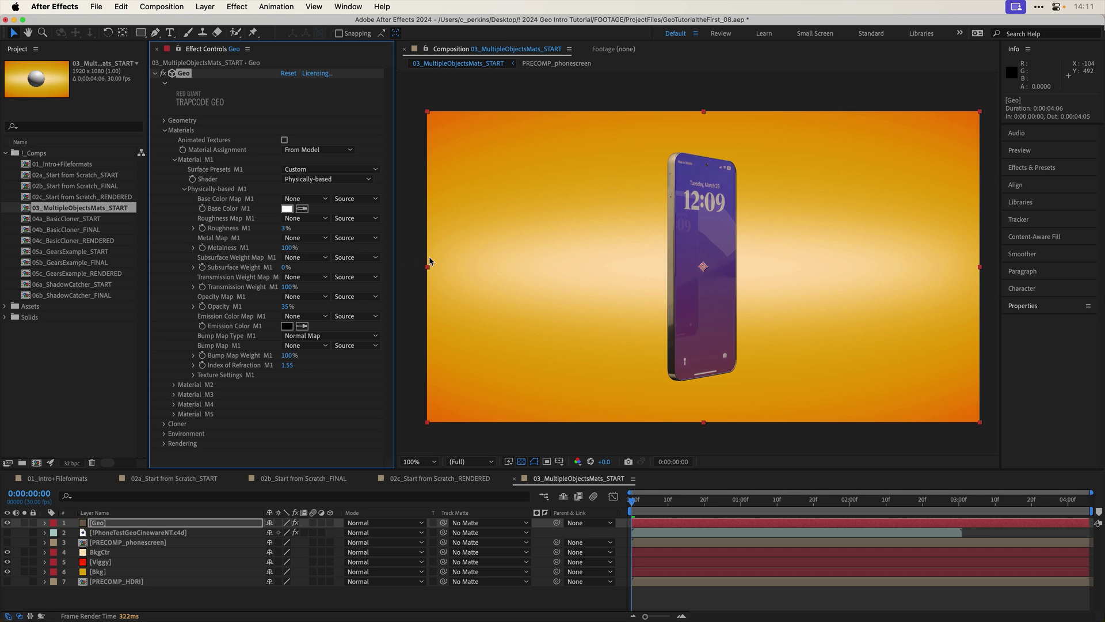
left_click(164, 130)
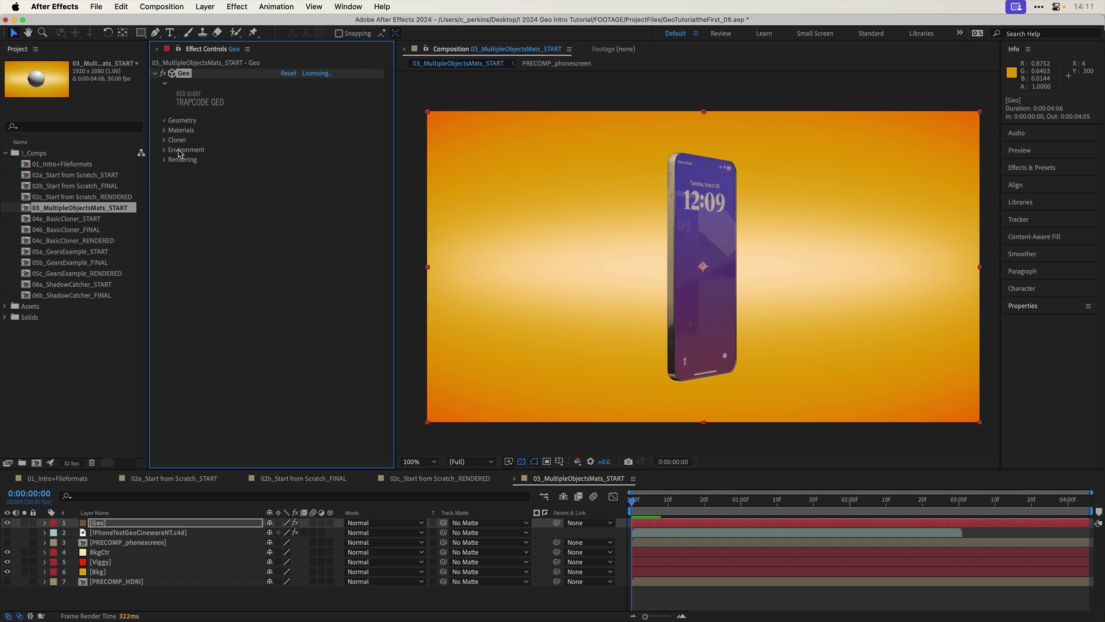
- Try rotating the phone to a Rotation Y of about 23° in Geo's Geometry settings, and undo the rotation
left_click(164, 120)
left_click_drag(285, 200, 331, 208)
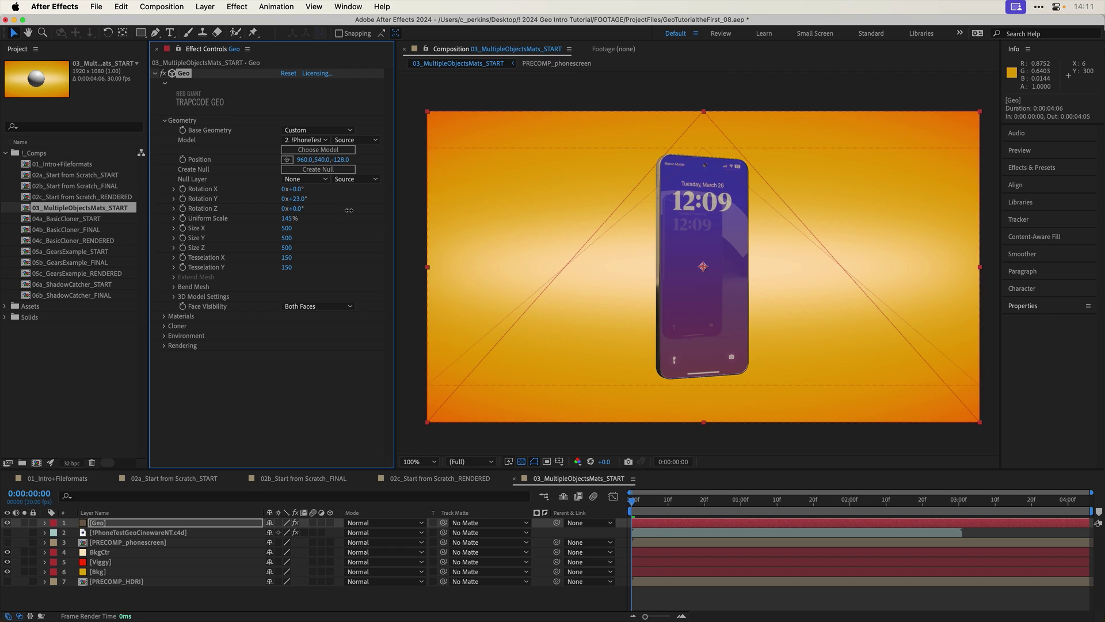
key("super+z")
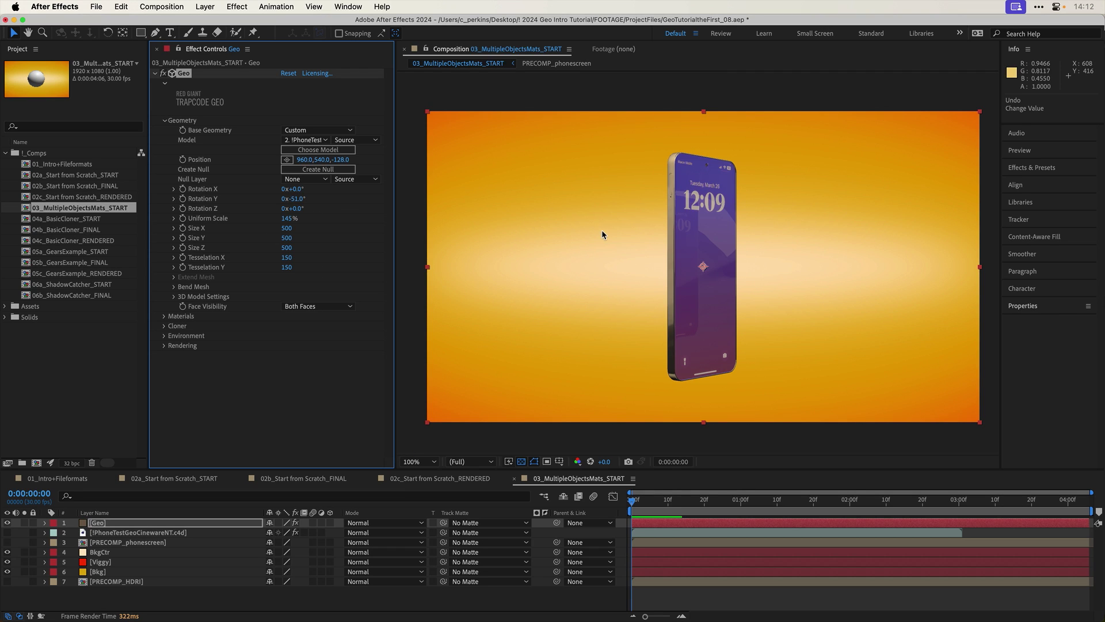
- Set the phone model's Uniform Scale to 100%
left_click(290, 220)
type("100")
key("Return")
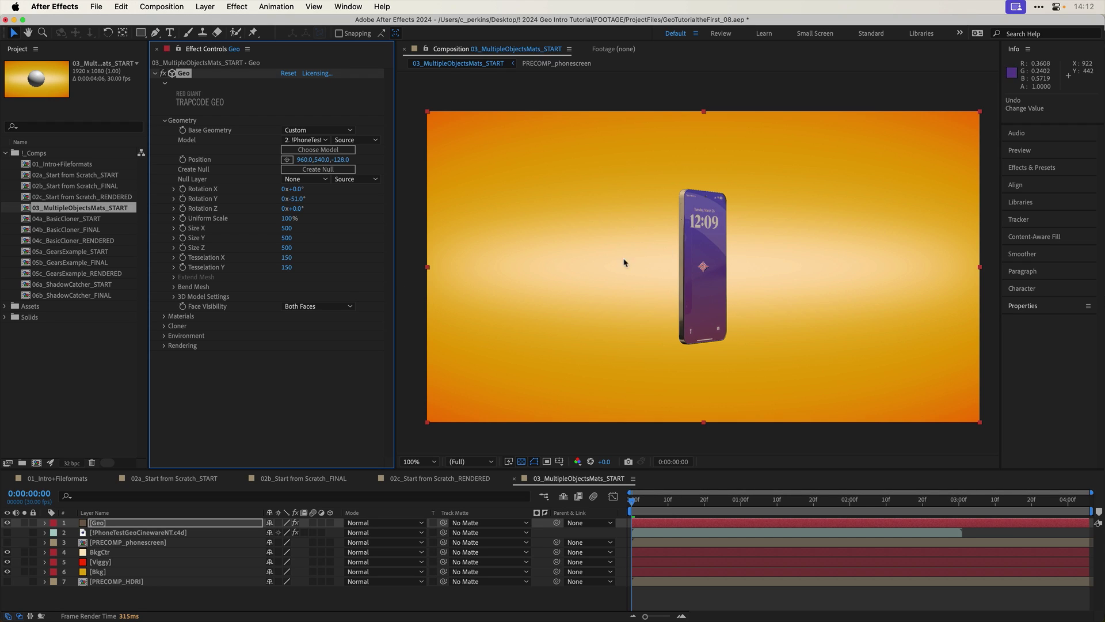
- Enable Geo's Cloner for the phone model, keeping the Box shape
left_click(165, 122)
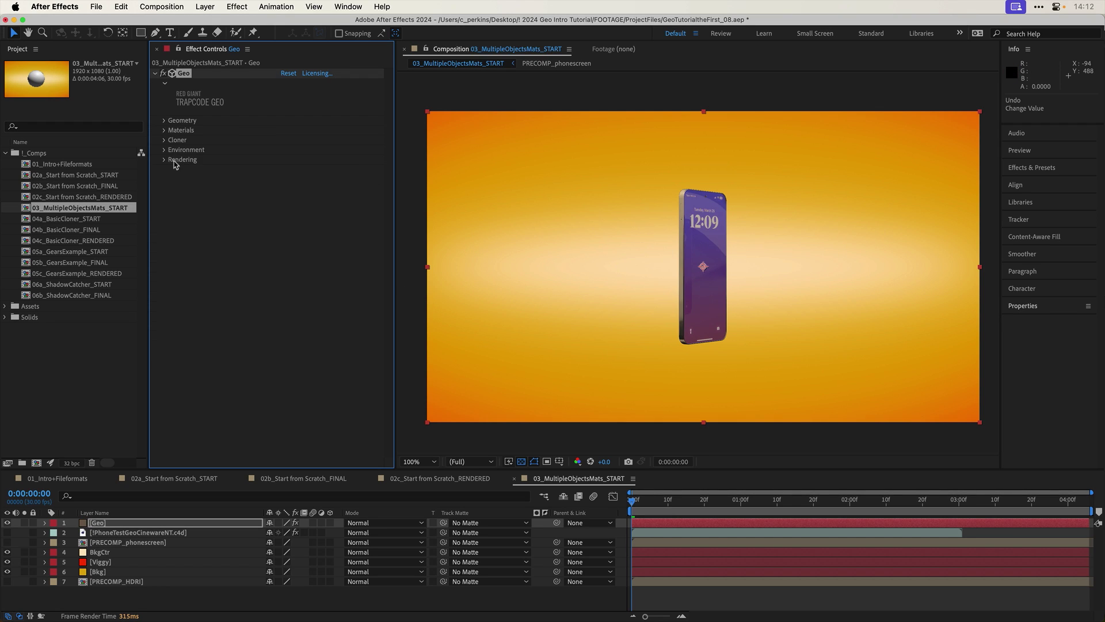
left_click(164, 140)
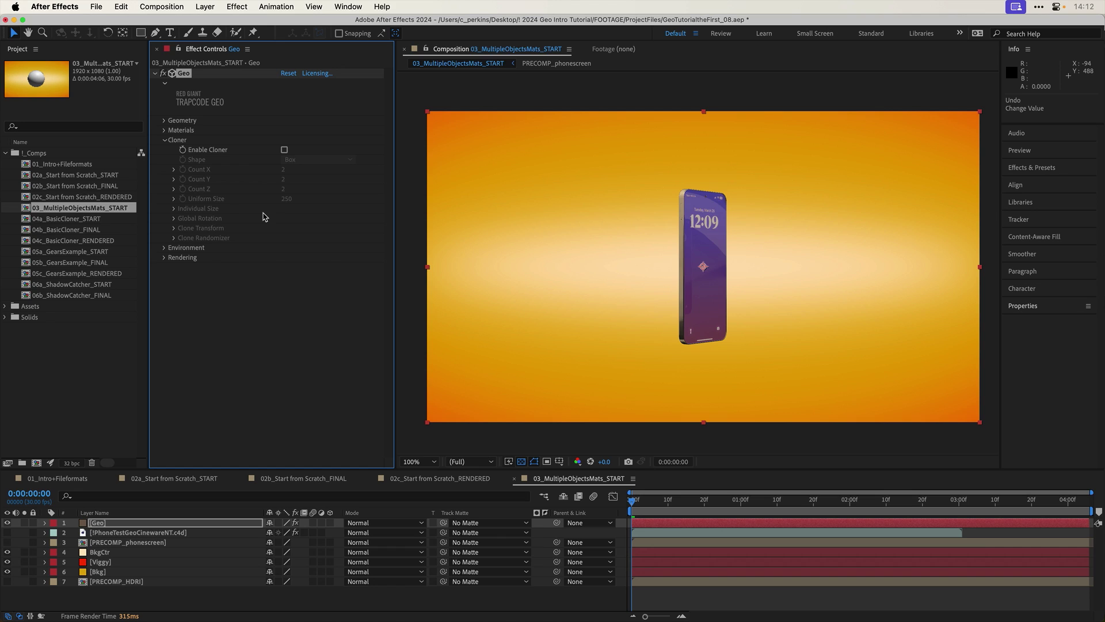
left_click(284, 149)
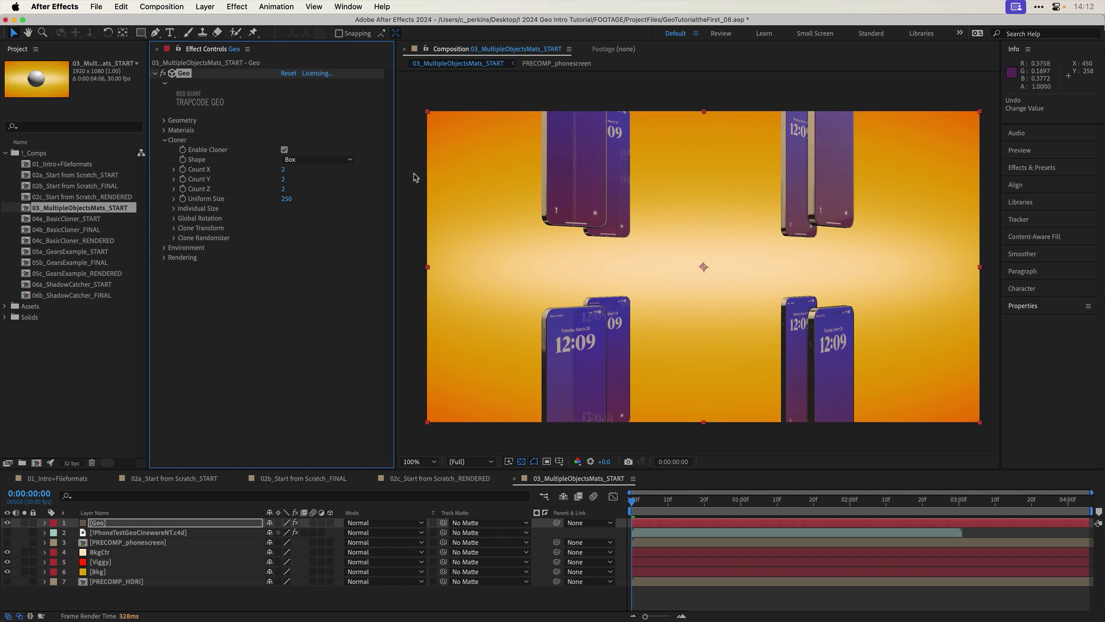
left_click(321, 165)
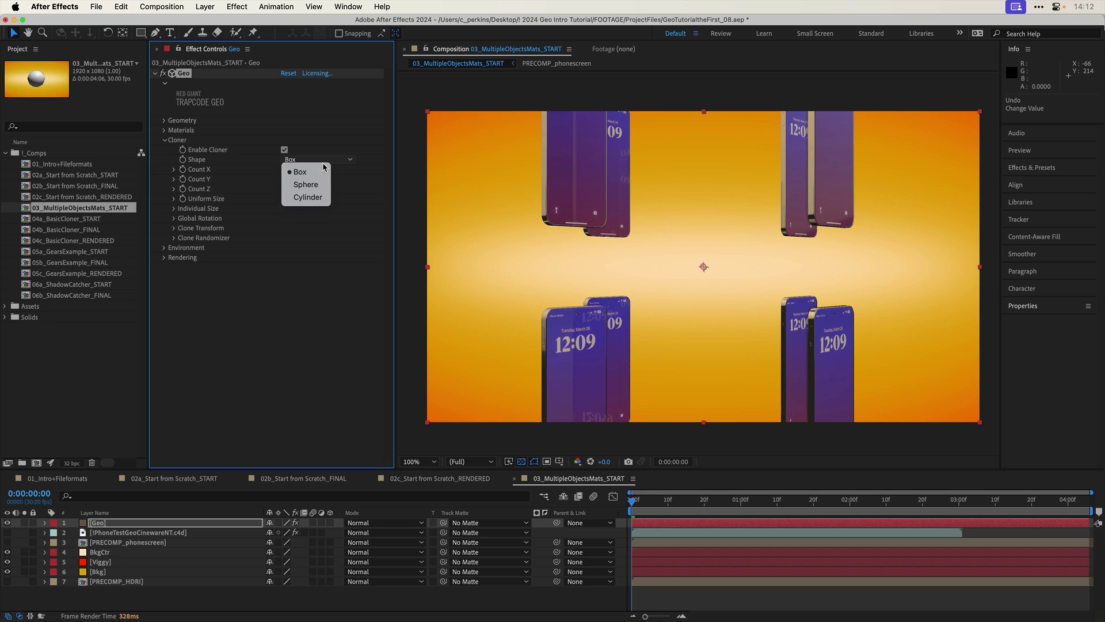
left_click(347, 180)
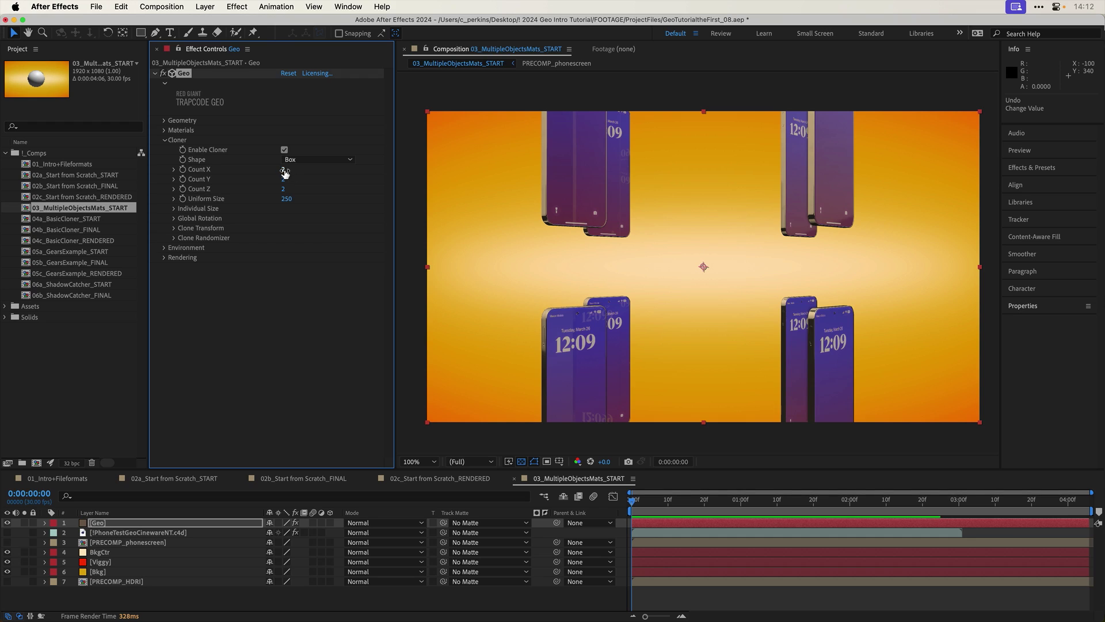
- Set the Cloner's Count X to 10 and its Uniform Size to about 209
left_click_drag(287, 169, 298, 177)
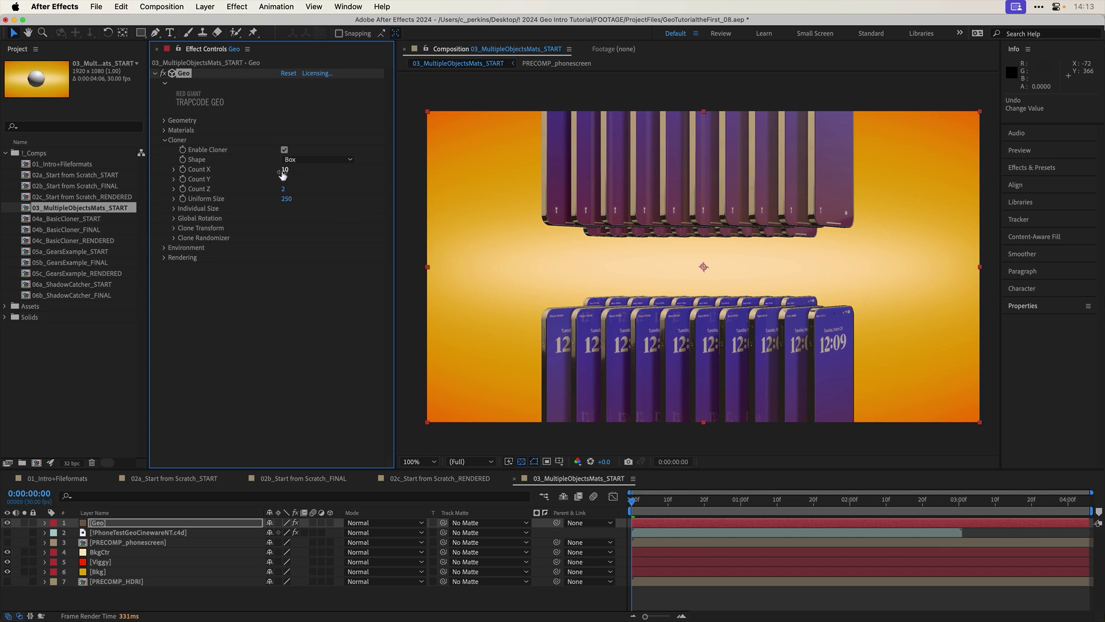
left_click_drag(287, 173, 286, 172)
left_click_drag(284, 200, 267, 203)
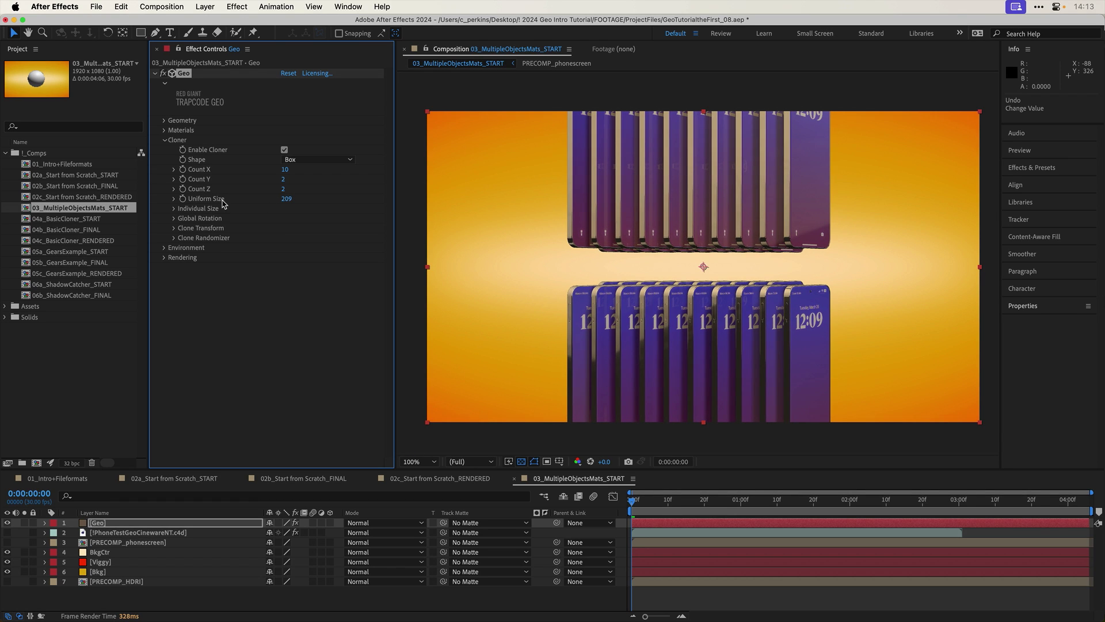
- Look through the Cloner's Individual Size and Global Rotation settings, and reduce its Uniform Size to 185
left_click(173, 210)
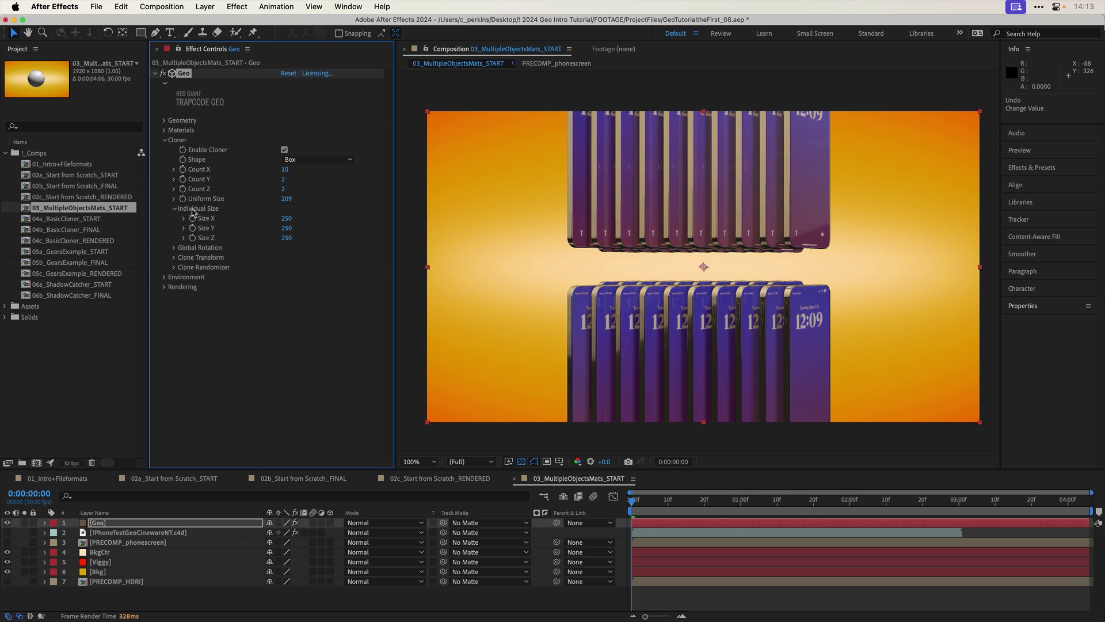
left_click(174, 209)
left_click(174, 219)
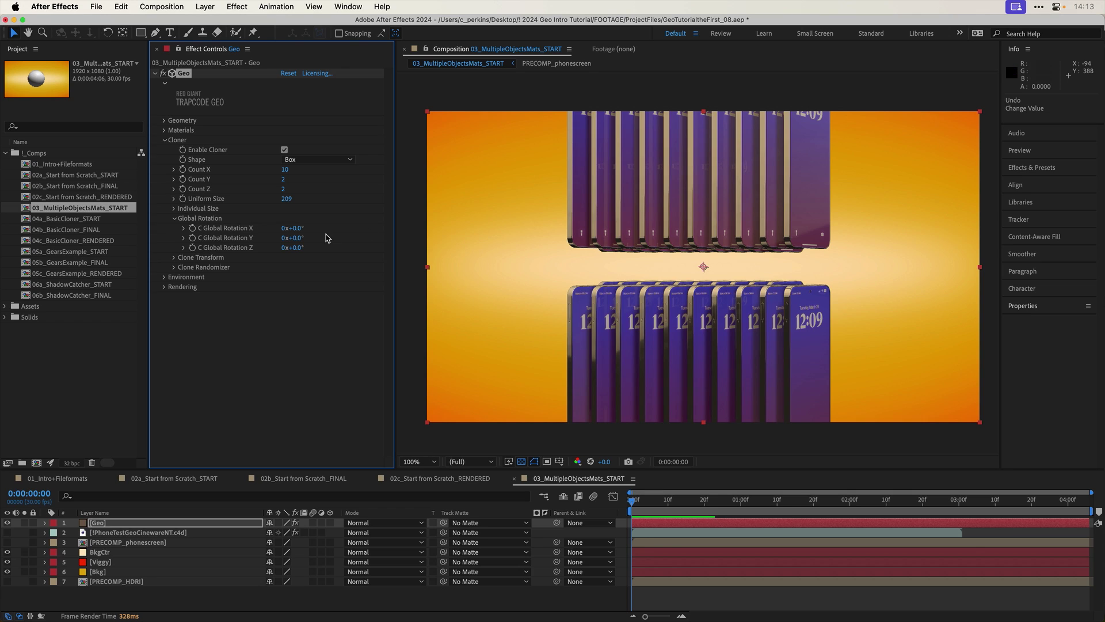
mouse_move(285, 199)
left_mouse_down()
mouse_move(267, 202)
mouse_move(279, 204)
left_mouse_up()
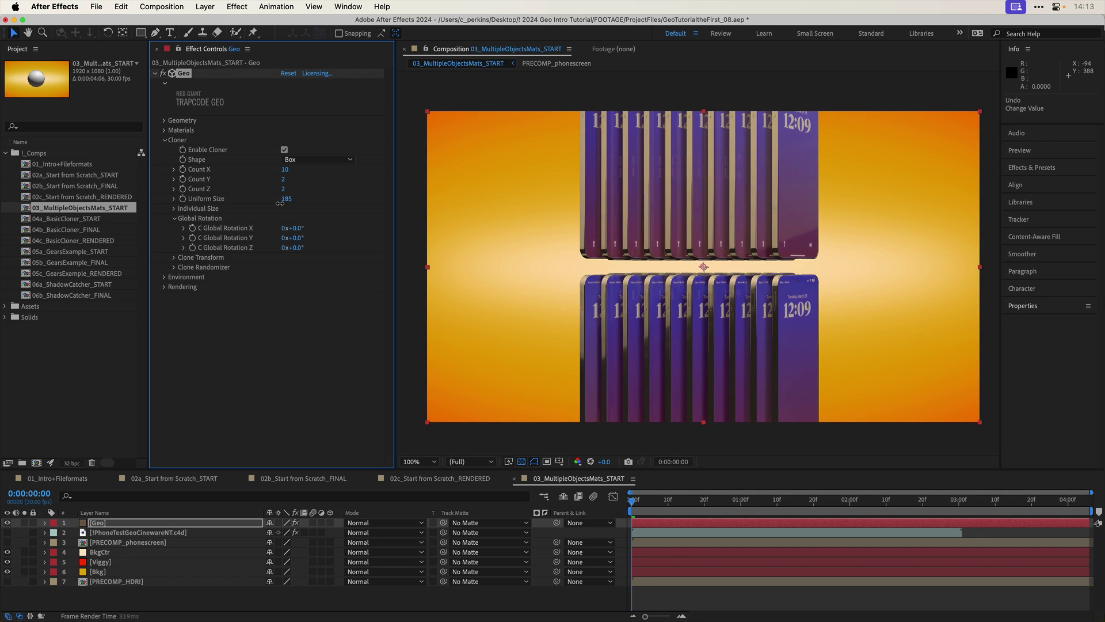
- Try an individual Size X of 483 and a different C Global Rotation X on the clones, undoing both changes
left_click(175, 209)
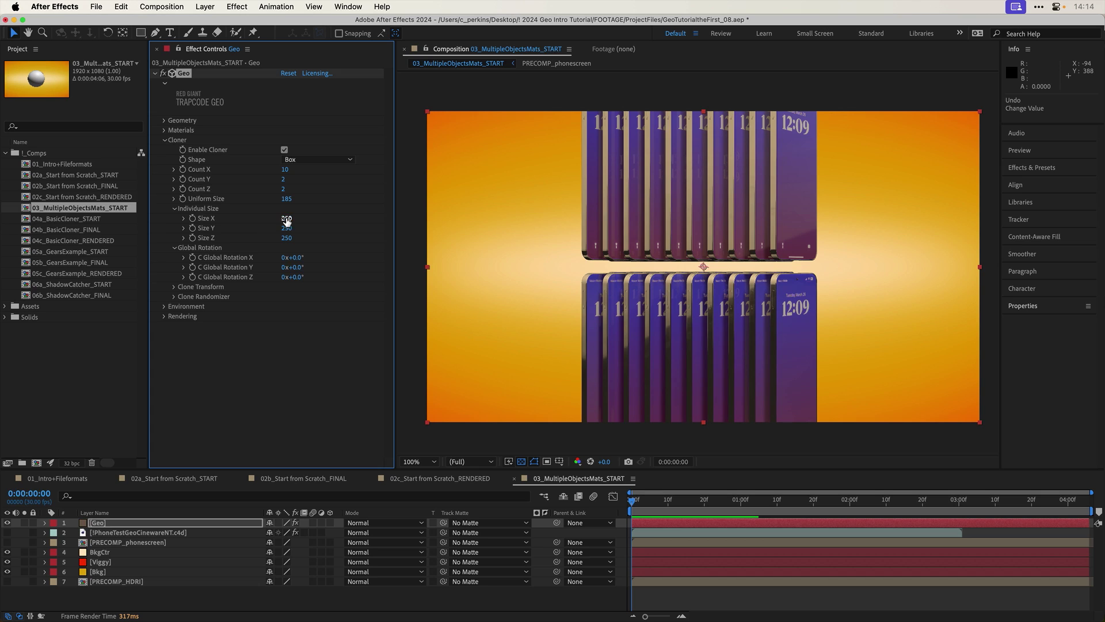
left_click_drag(292, 218, 356, 227)
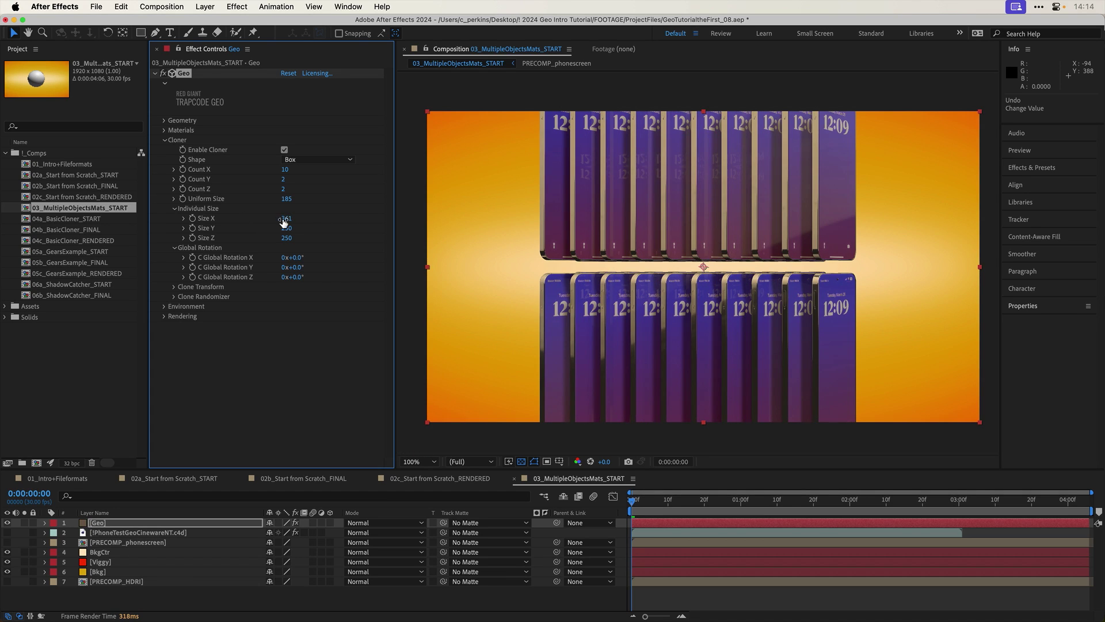
left_click_drag(286, 219, 355, 222)
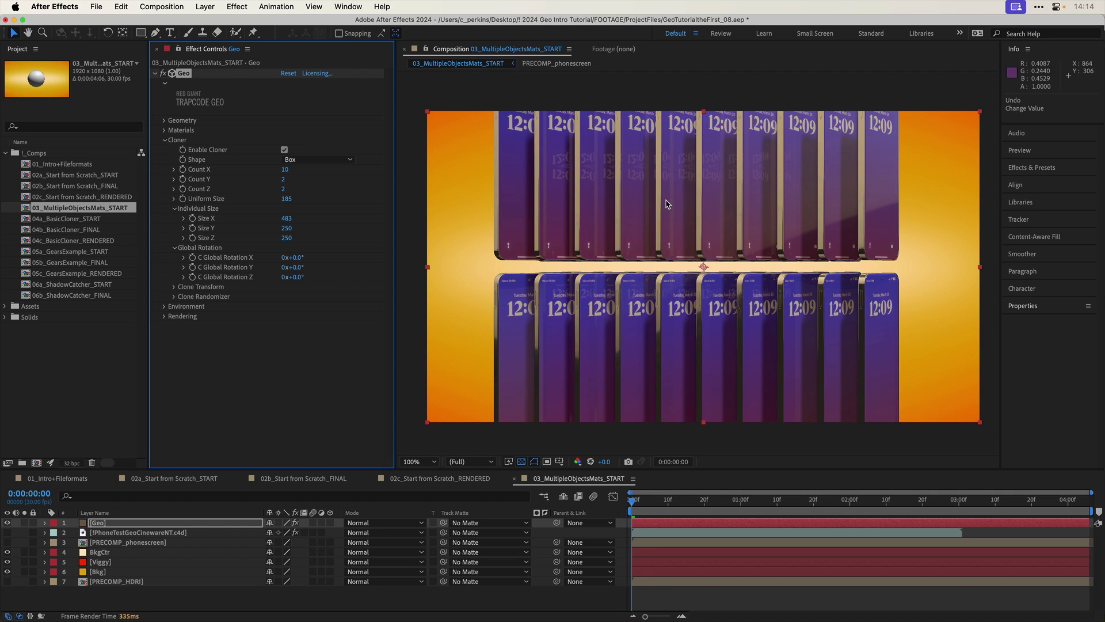
key("super+z")
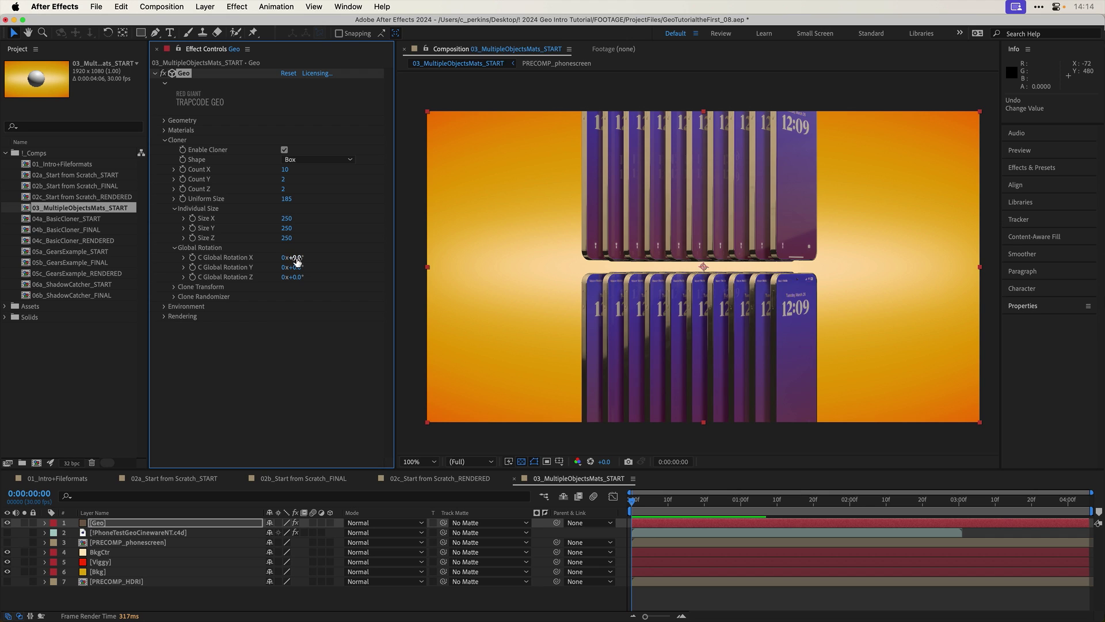
left_click_drag(292, 257, 329, 253)
key("super+z")
- Arrange the clones in a single row with Count X 35, Count Y 1 and Count Z 1, and widen Size X to 555
left_click(285, 188)
type("1")
key("Return")
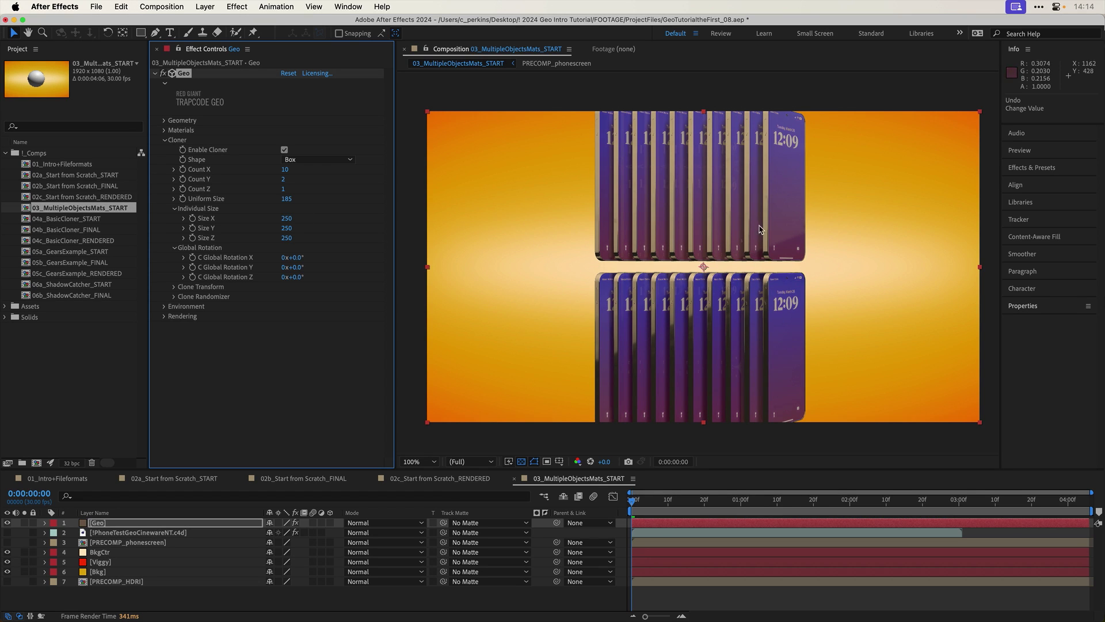
left_click(284, 180)
key("Return")
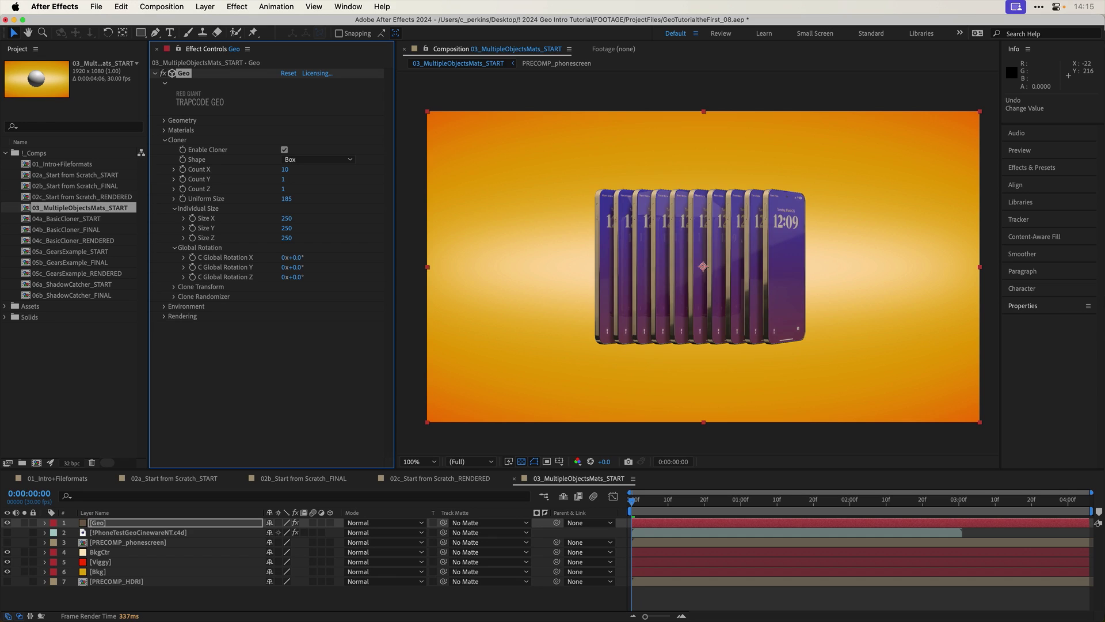
left_click_drag(285, 170, 301, 172)
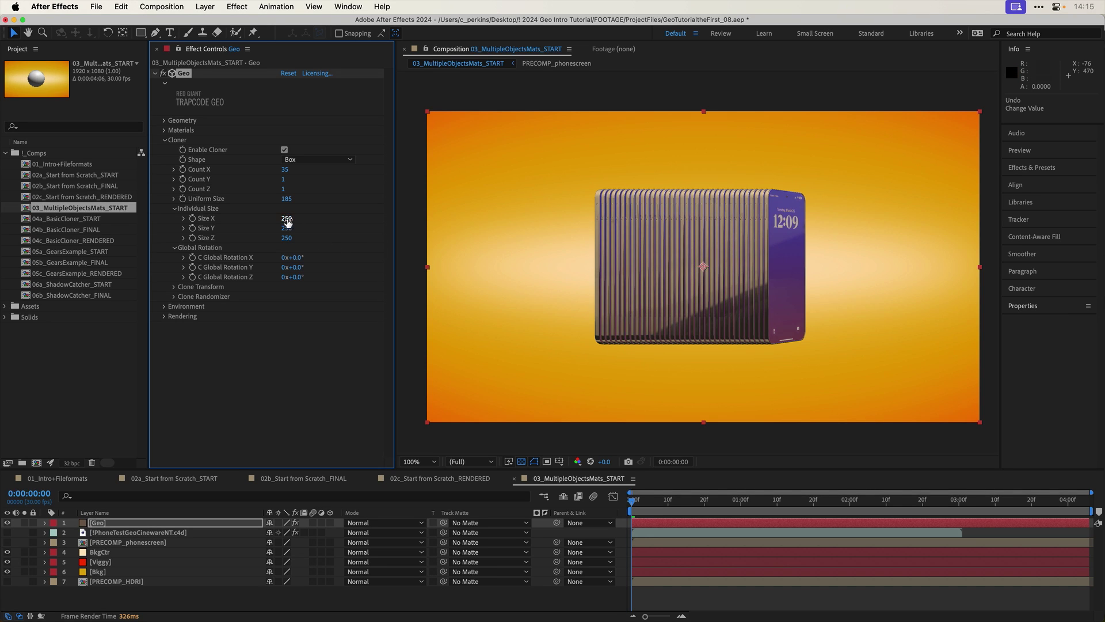
left_click_drag(288, 222, 476, 233)
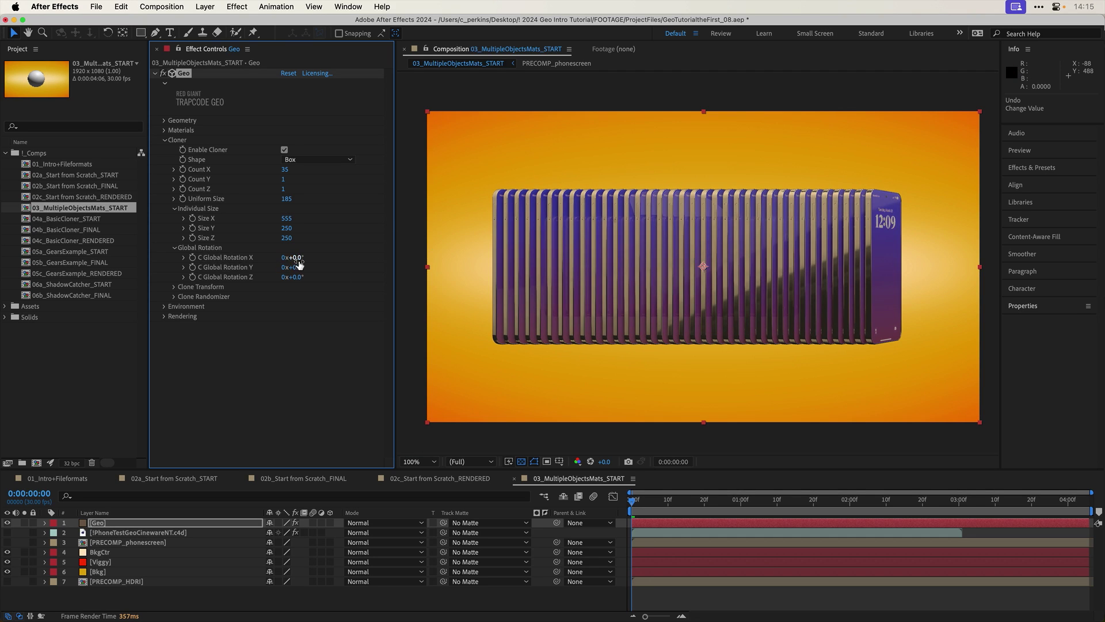
- Try a C Global Rotation Y of 51° on the row of clones, undo it, and collapse the Individual Size and Global Rotation settings
left_click_drag(297, 266, 326, 266)
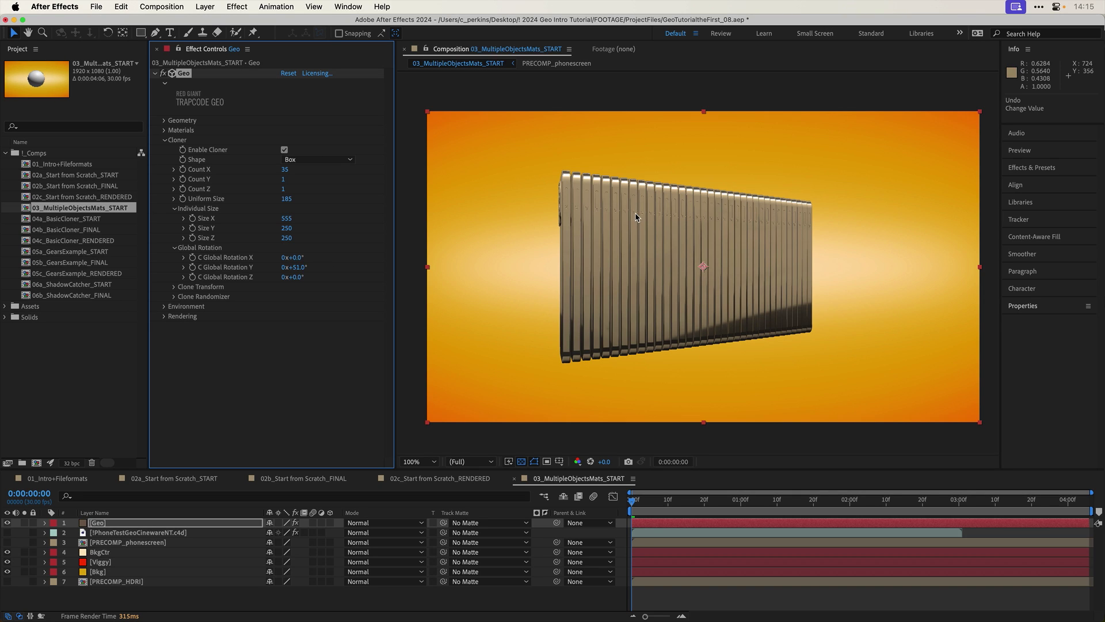
key("super+z")
left_click(174, 209)
left_click(174, 218)
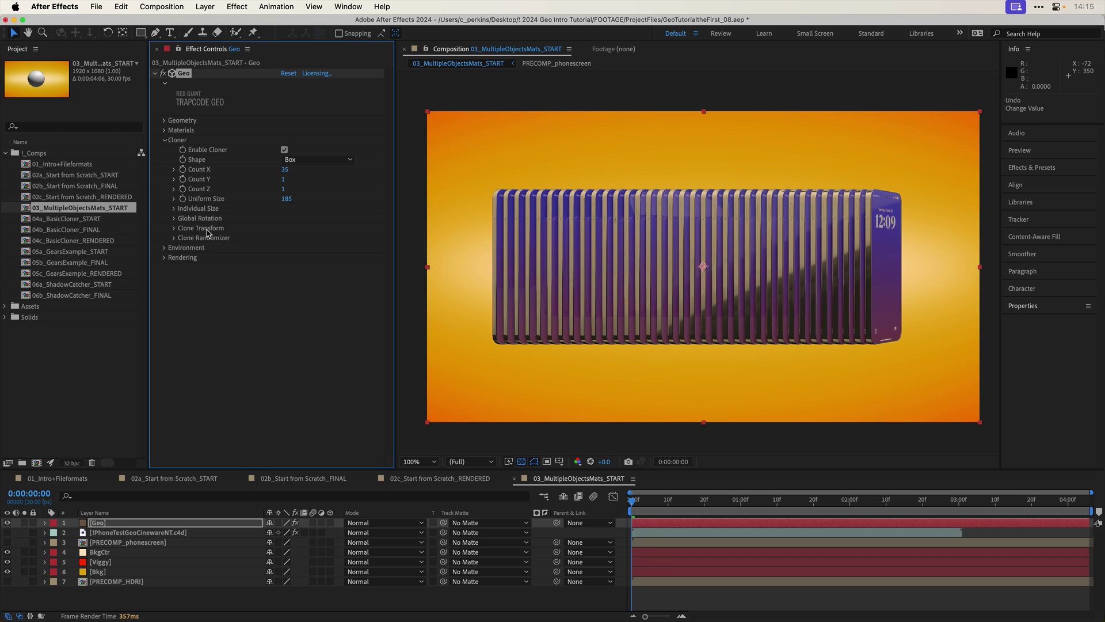
- Try twisting the clones with a Clone Transform C Rotation X of 121°, and reset it to 0°
left_click(174, 229)
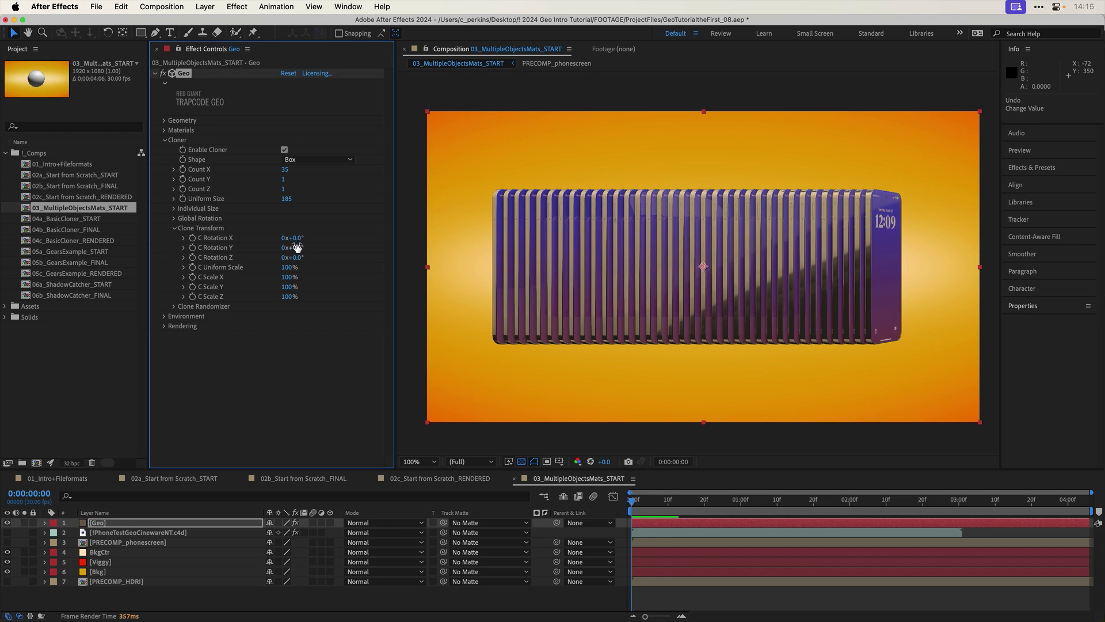
mouse_move(297, 238)
left_mouse_down()
mouse_move(363, 235)
mouse_move(354, 240)
left_mouse_up()
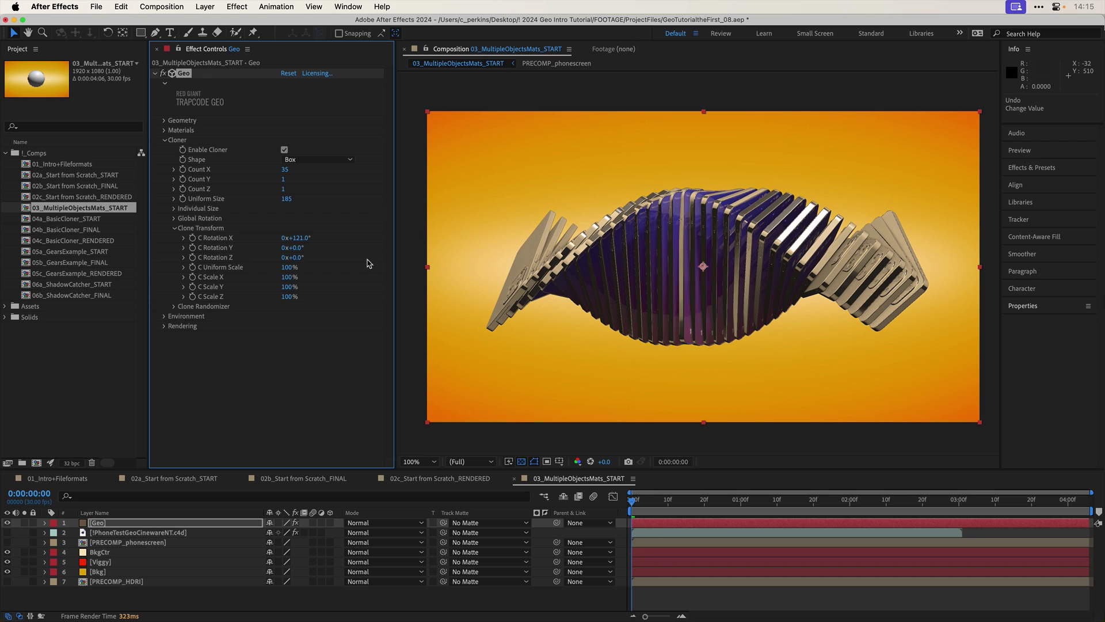
left_click(297, 237)
type("0")
key("Return")
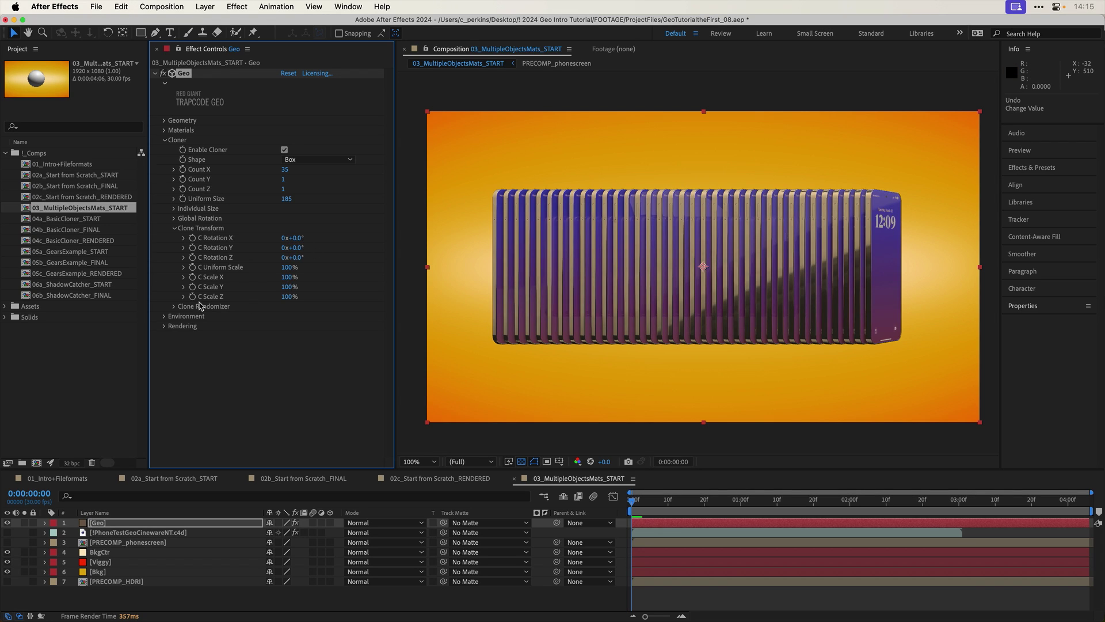
- Try a C Randomize Position X of 35 in the Clone Randomizer, undo it, and set C Randomize Position Y to 74
left_click(174, 306)
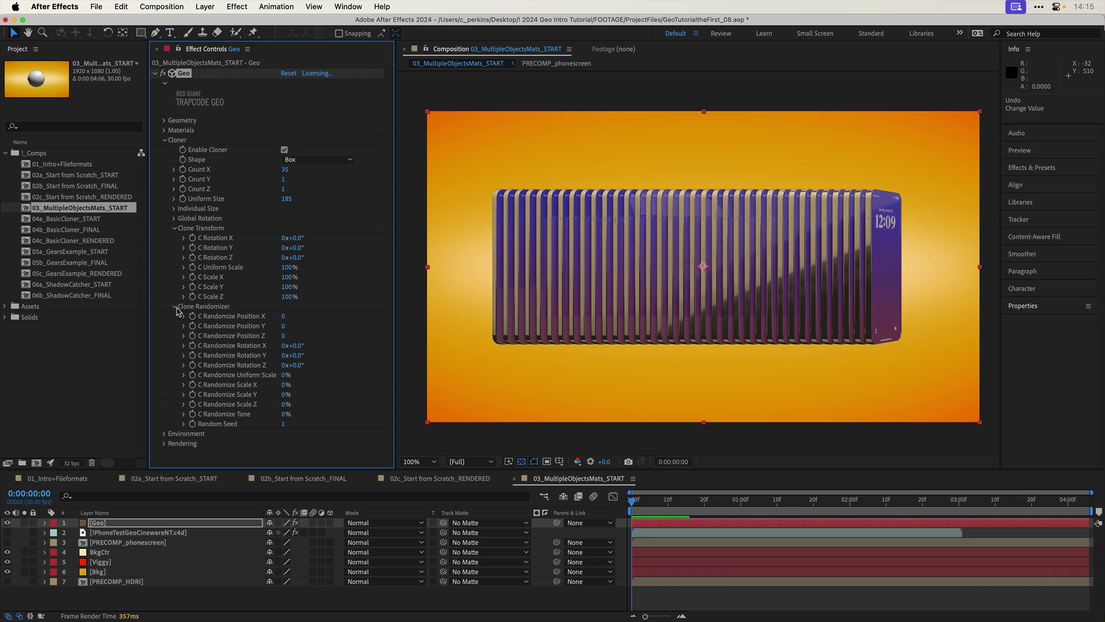
left_click(284, 316)
type("35")
key("Return")
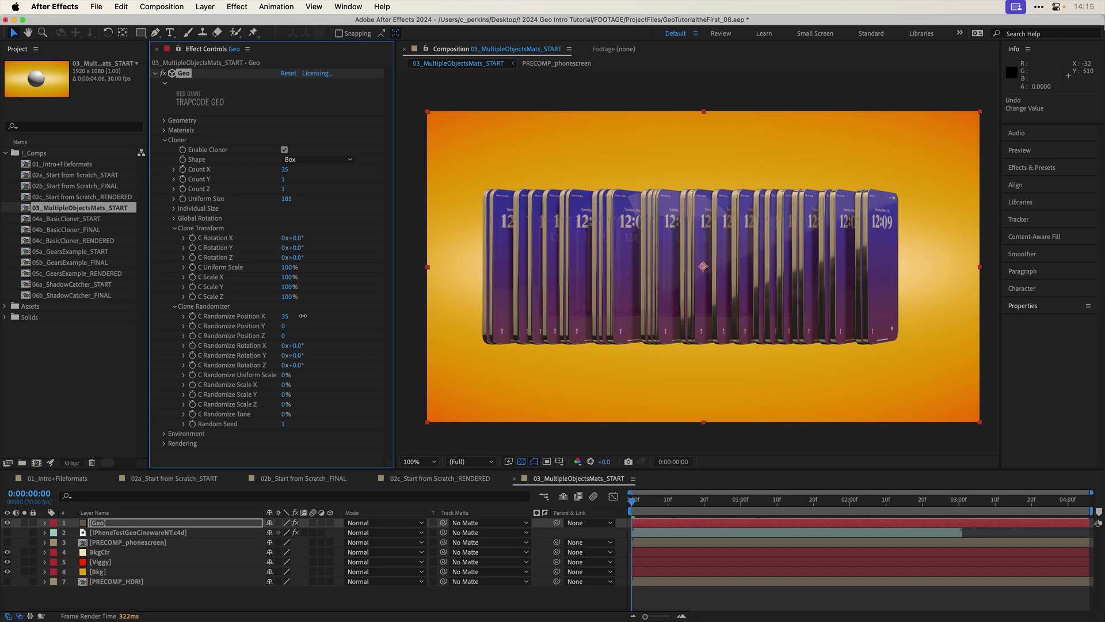
key("super+z")
left_click_drag(285, 326, 324, 324)
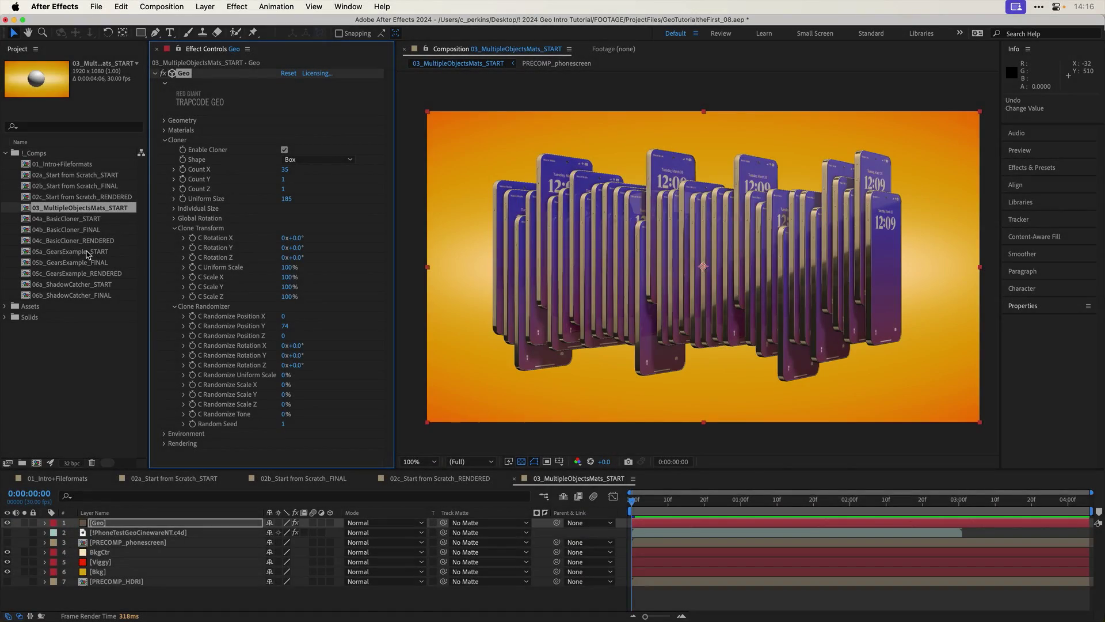
- Open the 05a_GearsExample_START composition, collapse Geo's Geometry and Cloner settings, and move the current time to frame 9
double_click(88, 255)
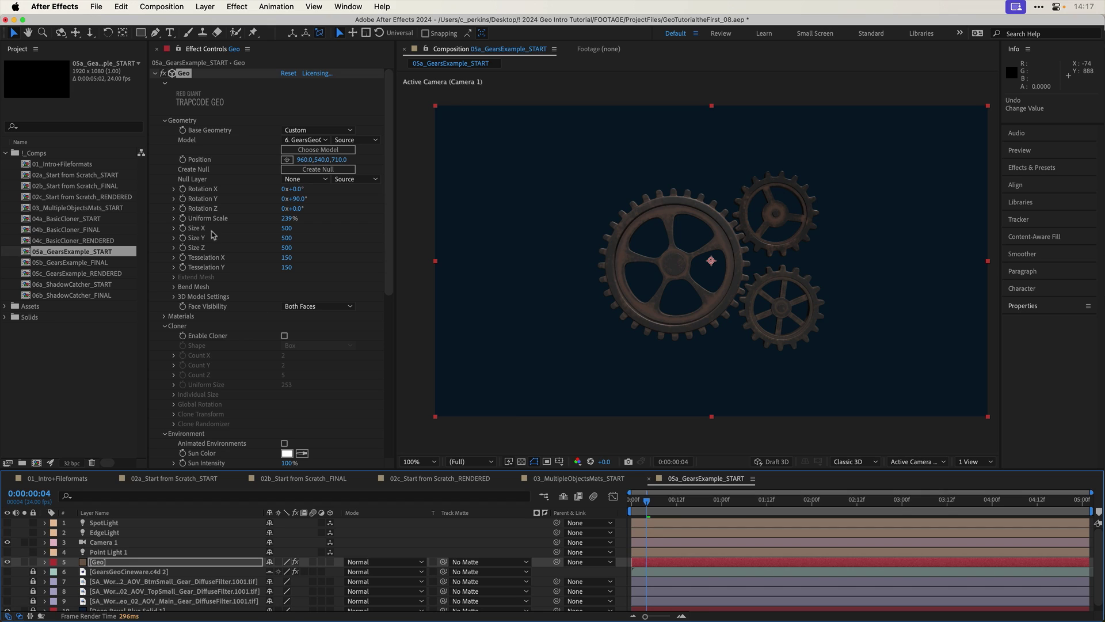
left_click(165, 121)
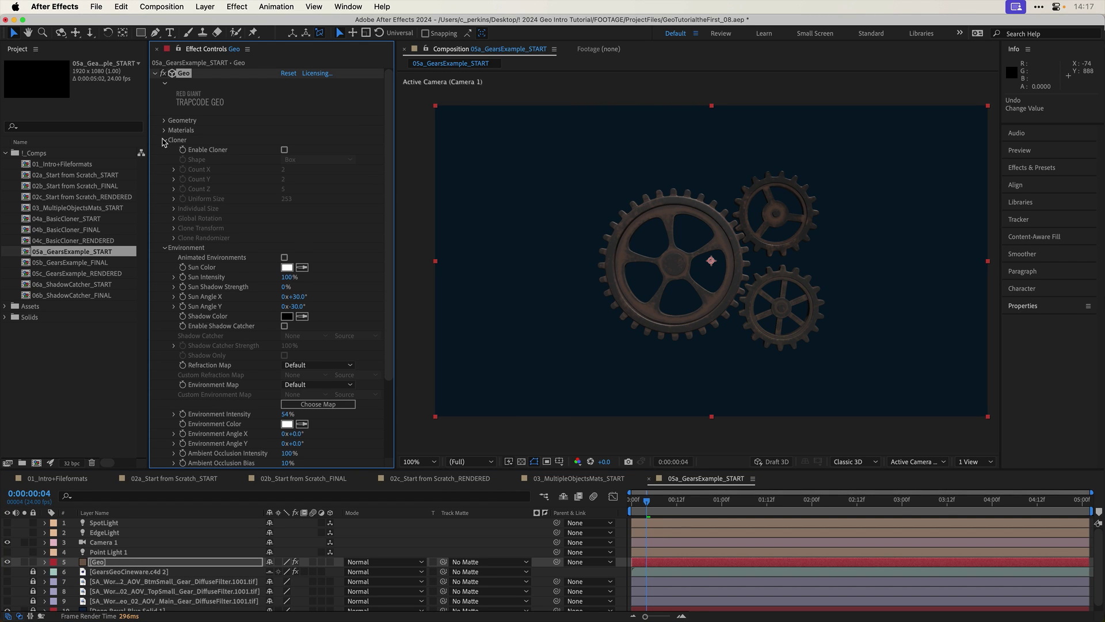
left_click(165, 140)
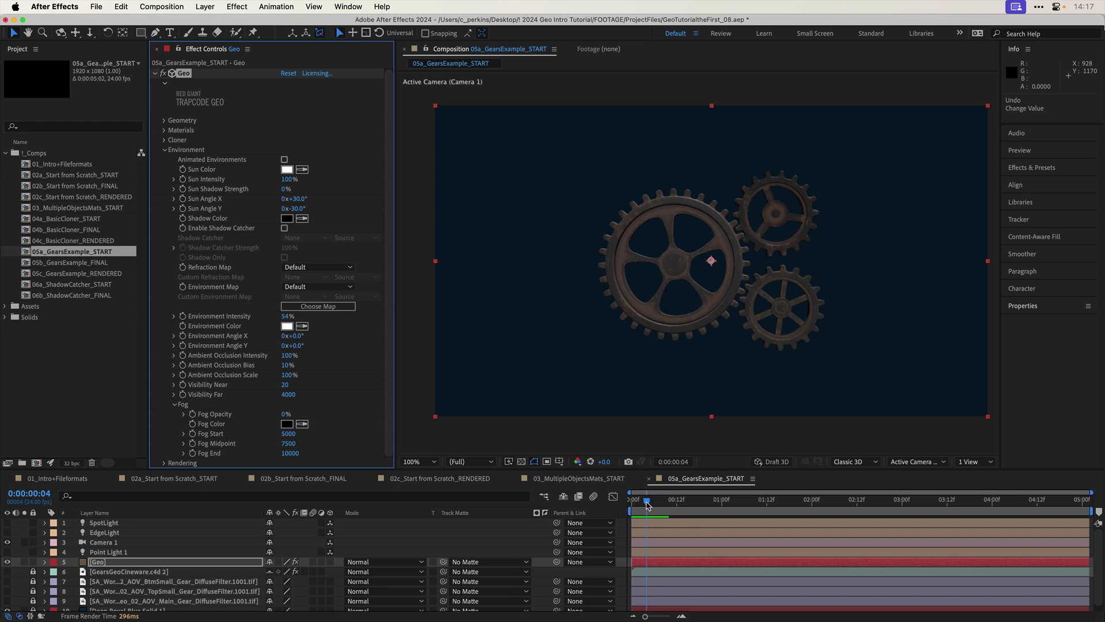
mouse_move(648, 504)
left_mouse_down()
mouse_move(680, 505)
mouse_move(646, 505)
mouse_move(667, 504)
left_mouse_up()
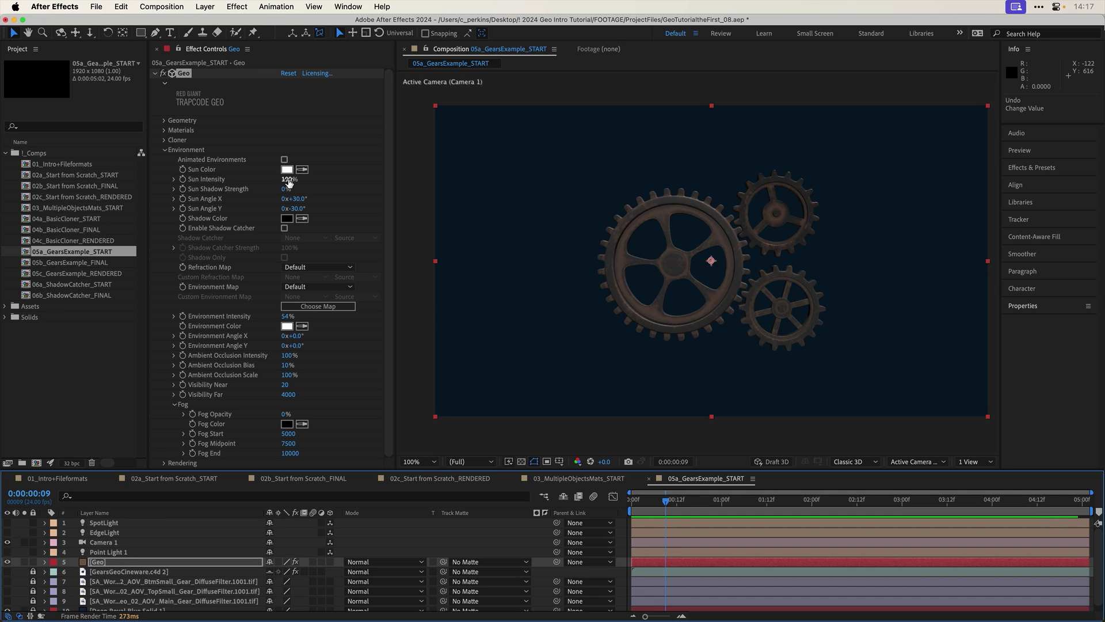
- Turn on Point Light 1 and lower Geo's Sun Intensity to 0%, comparing the gears without and with the light
left_click(288, 183)
left_click_drag(287, 183, 262, 187)
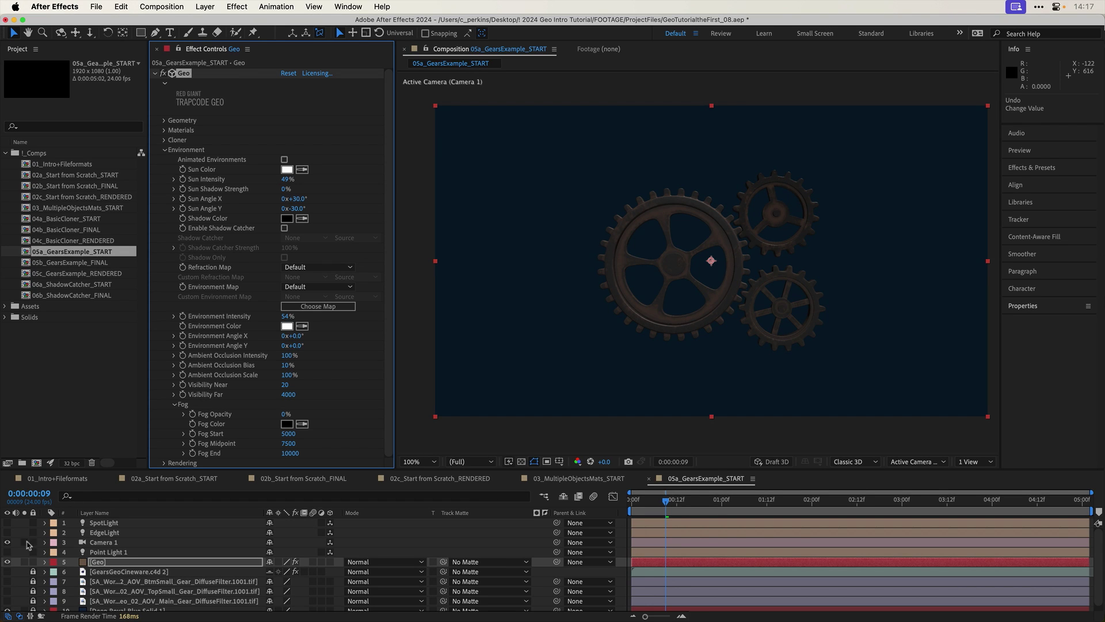
left_click(7, 552)
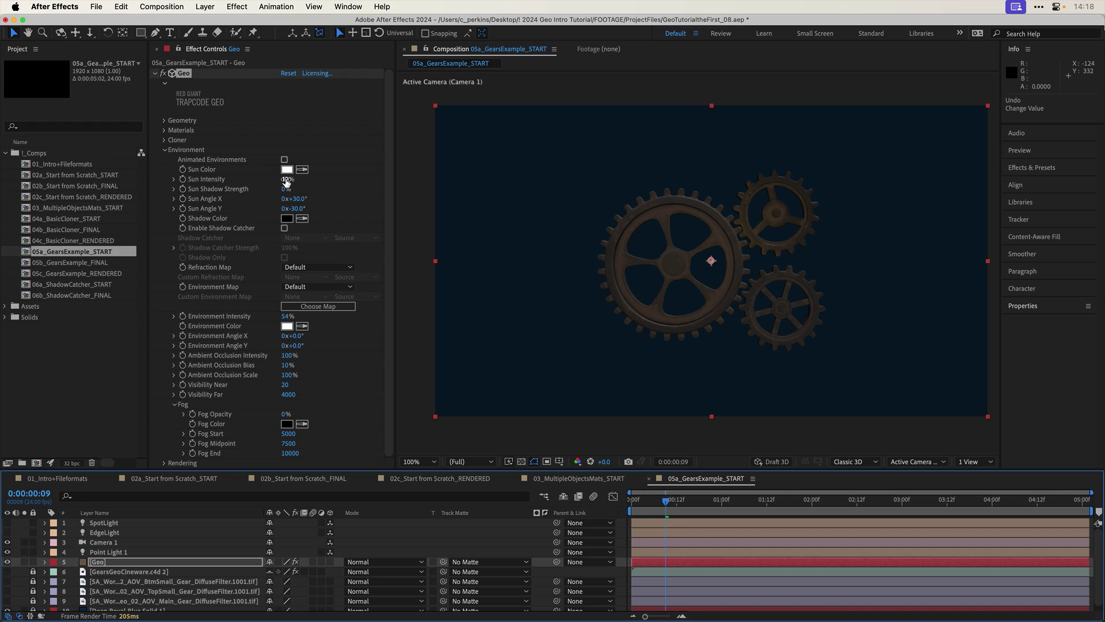
left_click_drag(286, 179, 249, 187)
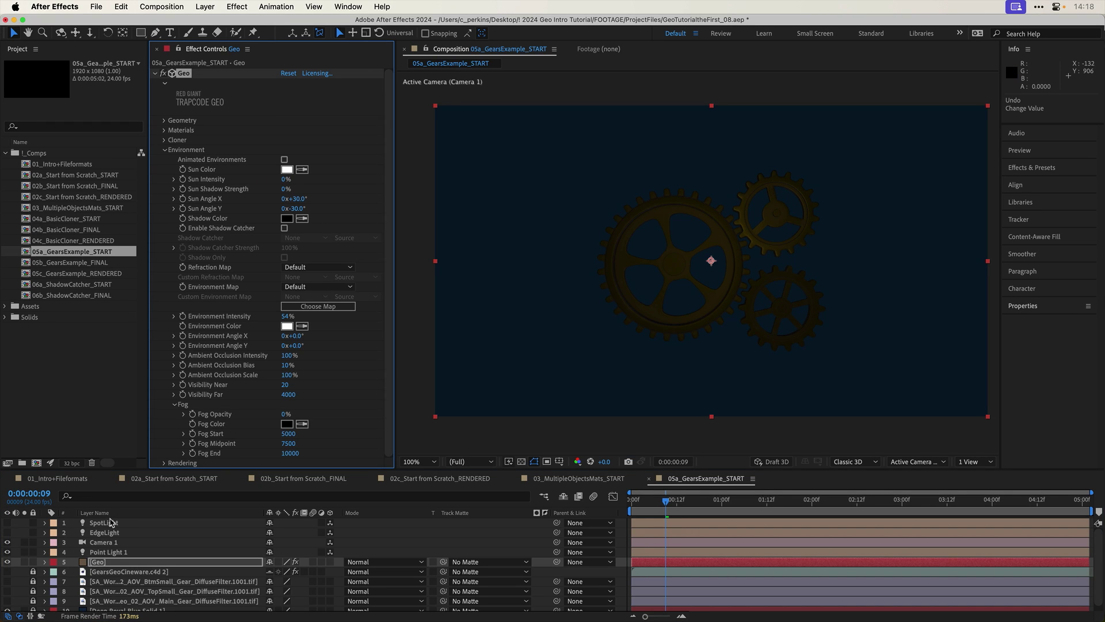
left_click(7, 551)
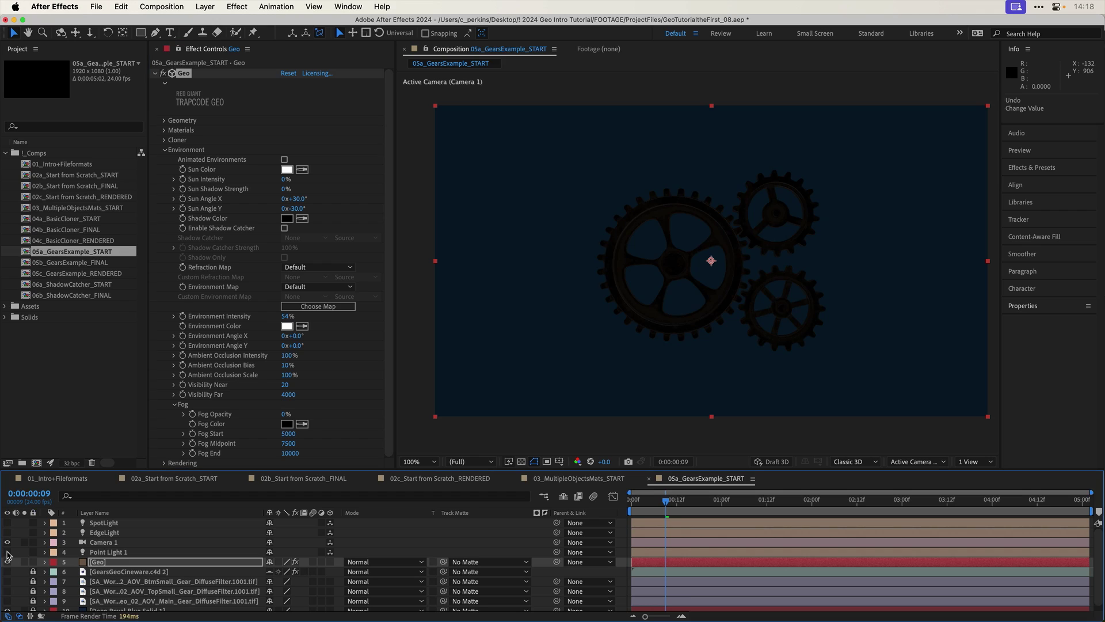
left_click(7, 551)
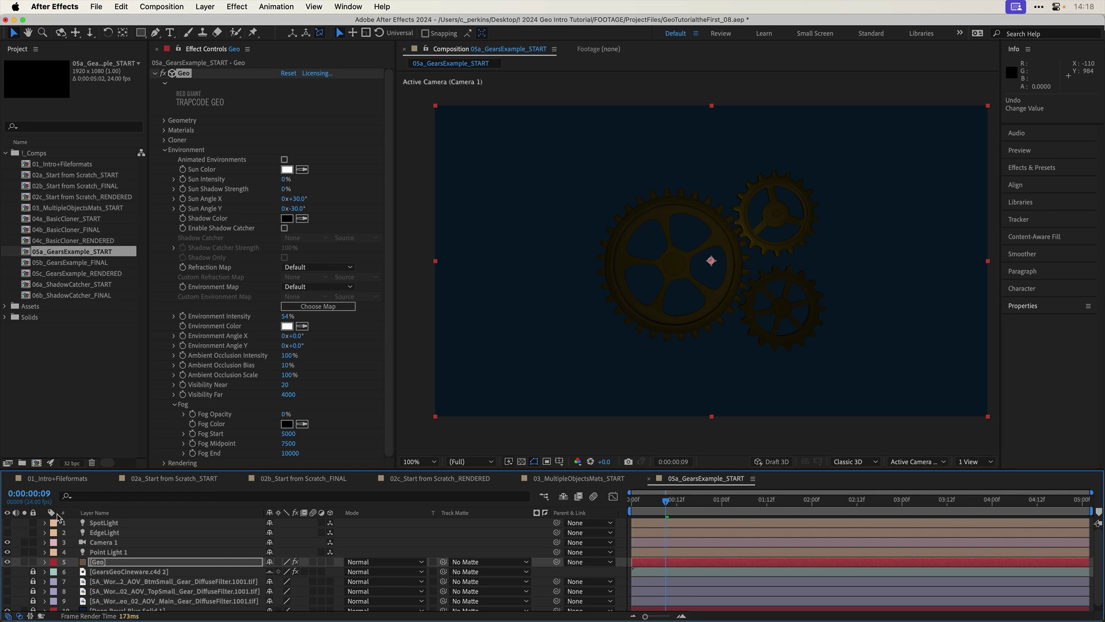
- Try EdgeLight and SpotLight on the gears, and turn both lights off again
left_click(7, 532)
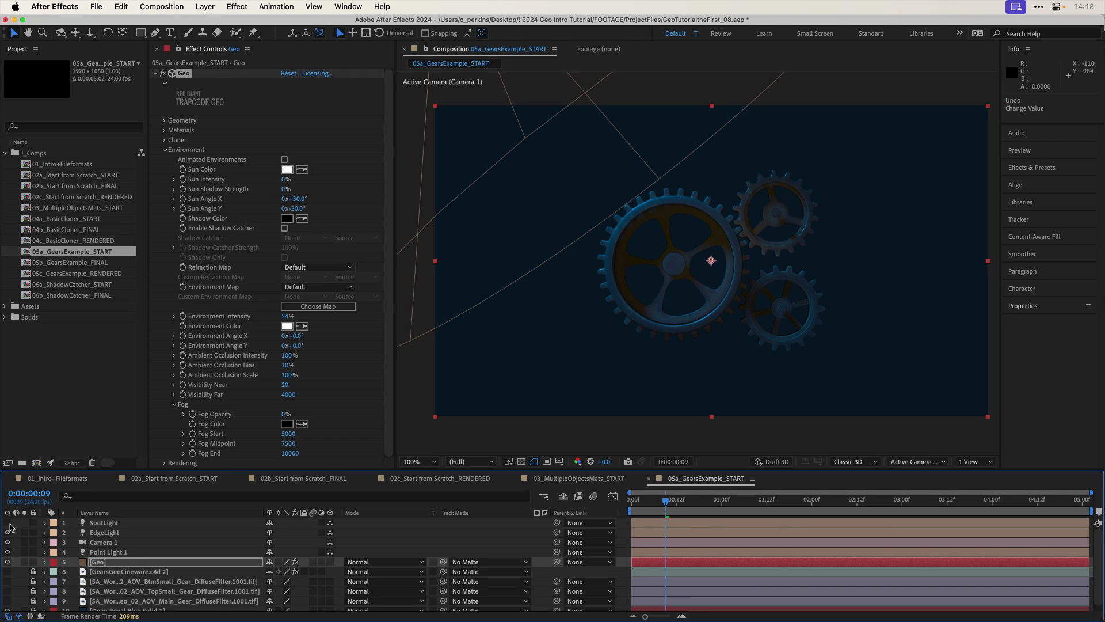
left_click(7, 523)
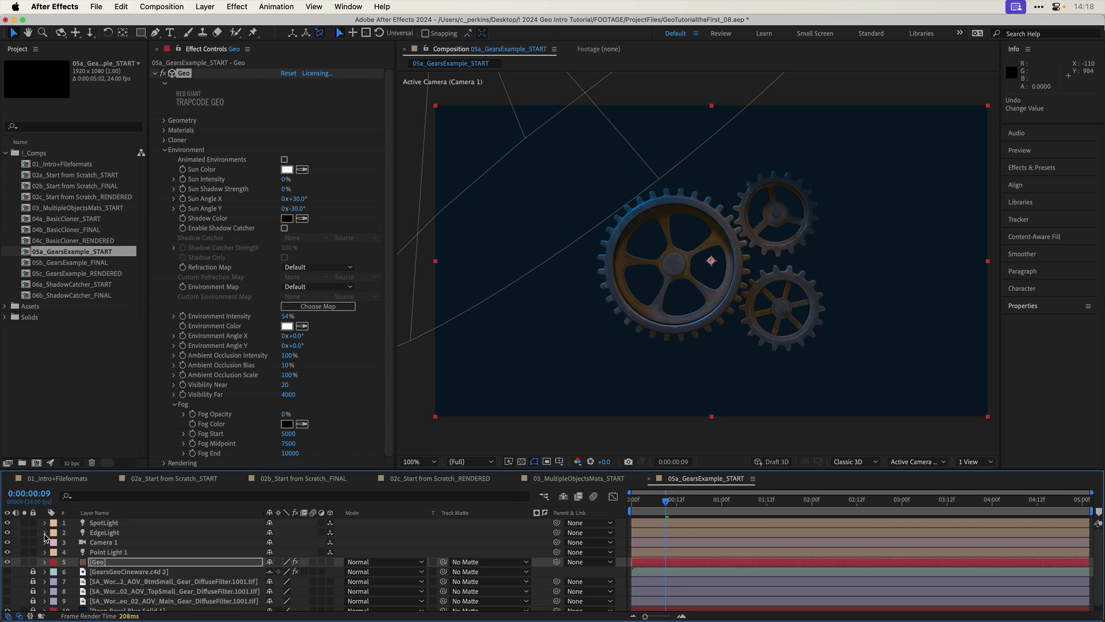
left_click_drag(7, 523, 6, 532)
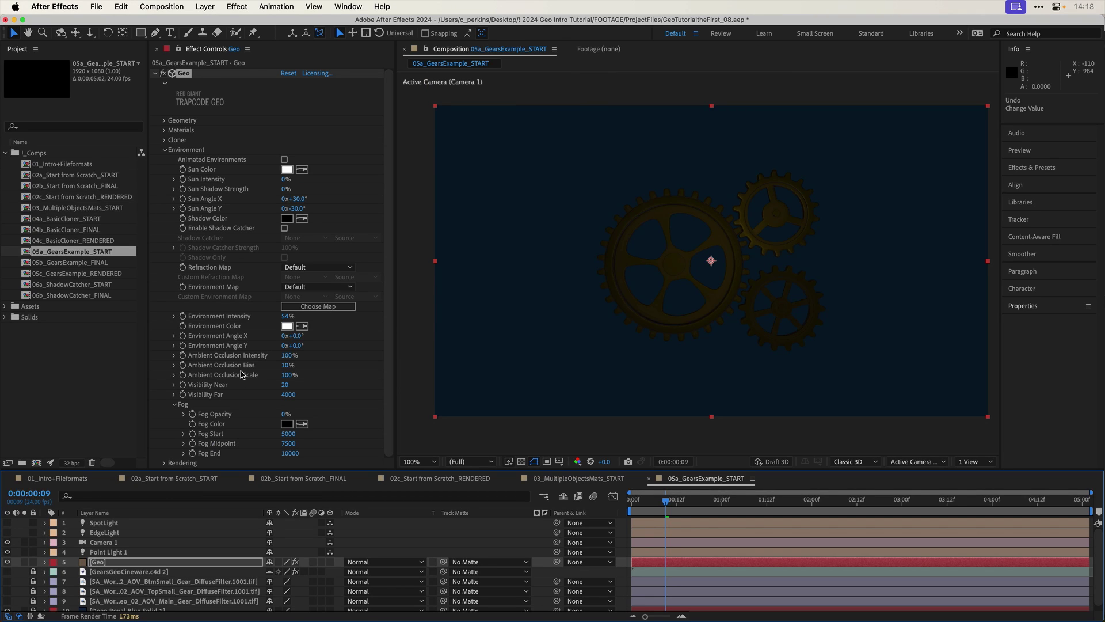
- Enable Geo's Cloner to multiply the gears, and turn on EdgeLight and SpotLight
left_click(164, 140)
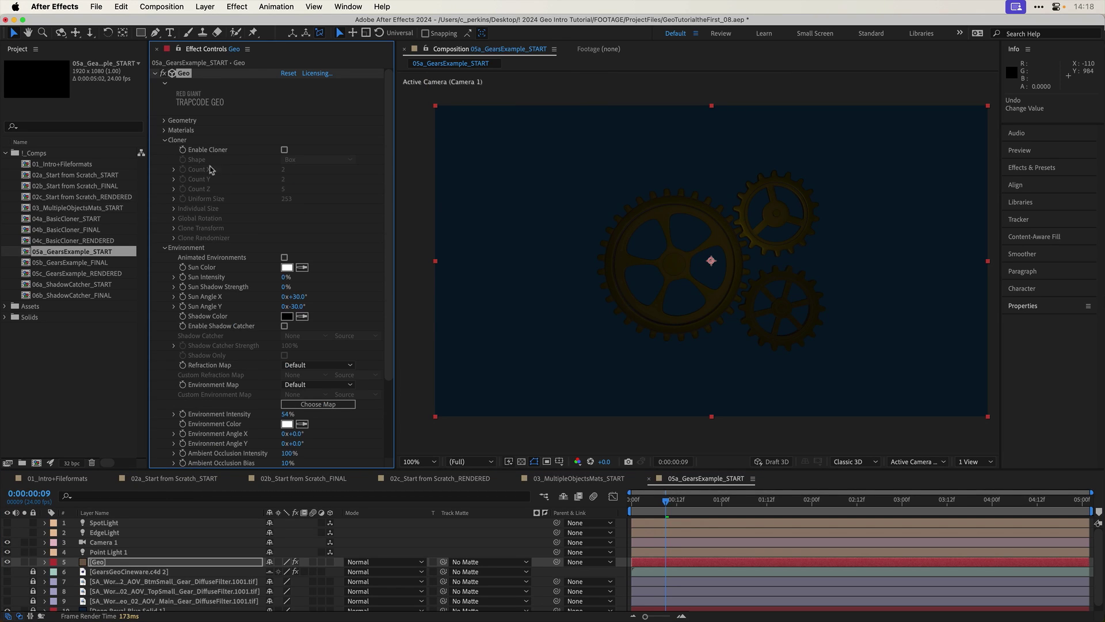
left_click(285, 150)
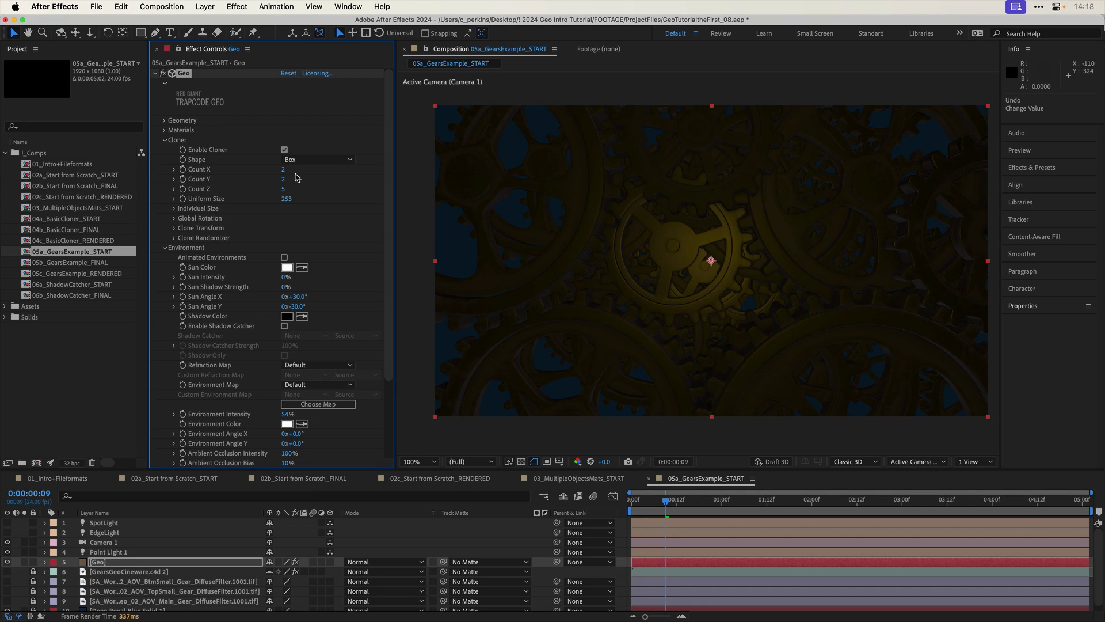
left_click(166, 141)
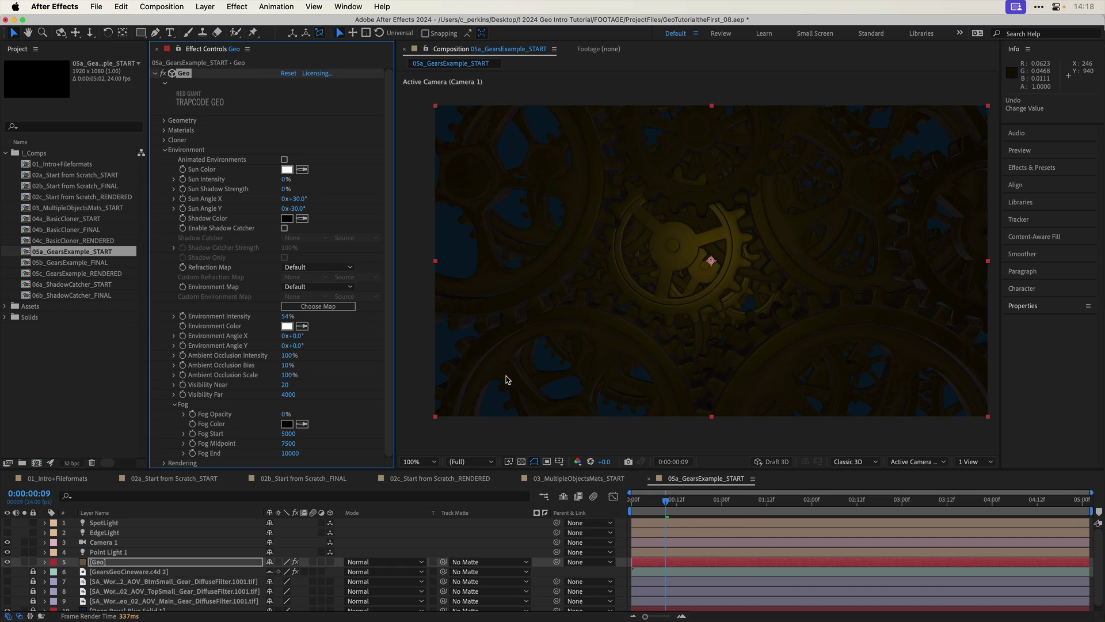
left_click(7, 533)
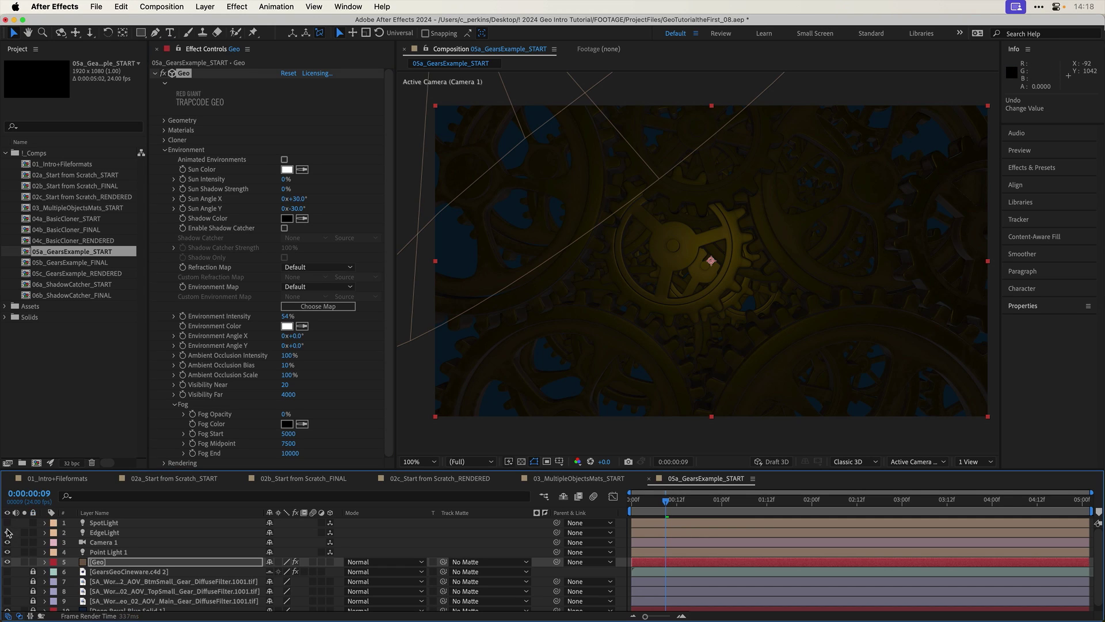
left_click(7, 523)
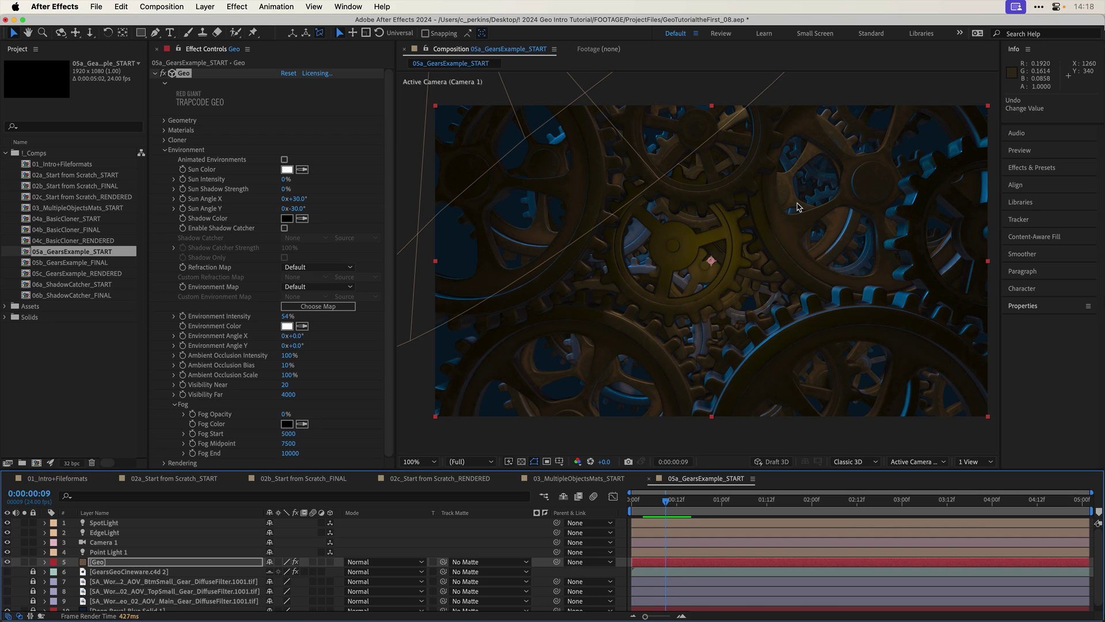
- Try an Environment Intensity of 100% on the cloned gears, and undo it
left_click(287, 317)
type("100")
key("Return")
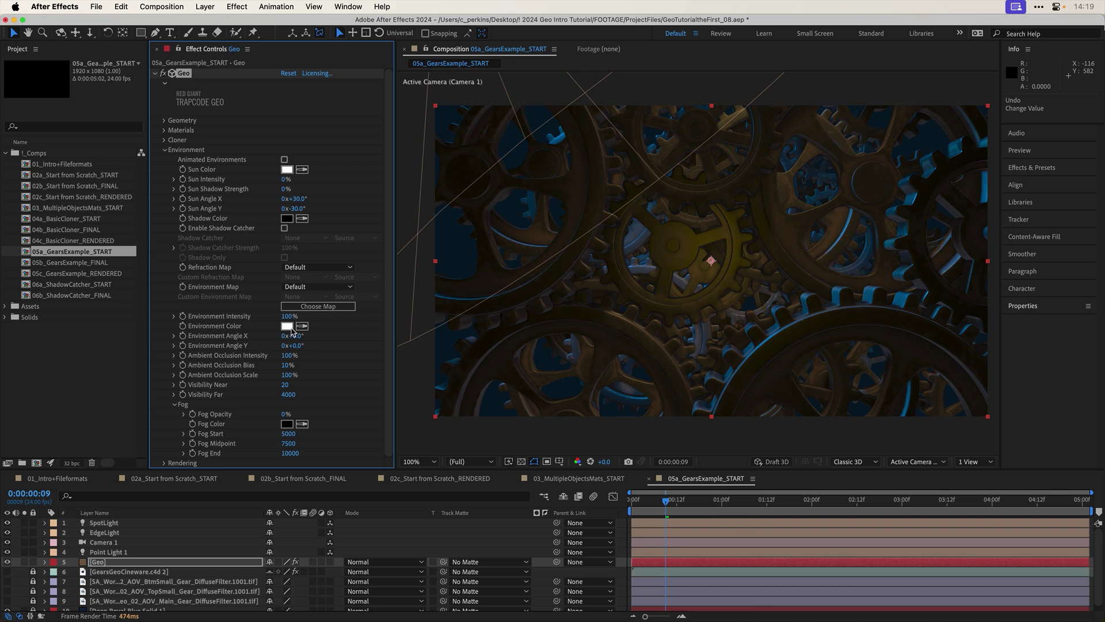
key("super+z")
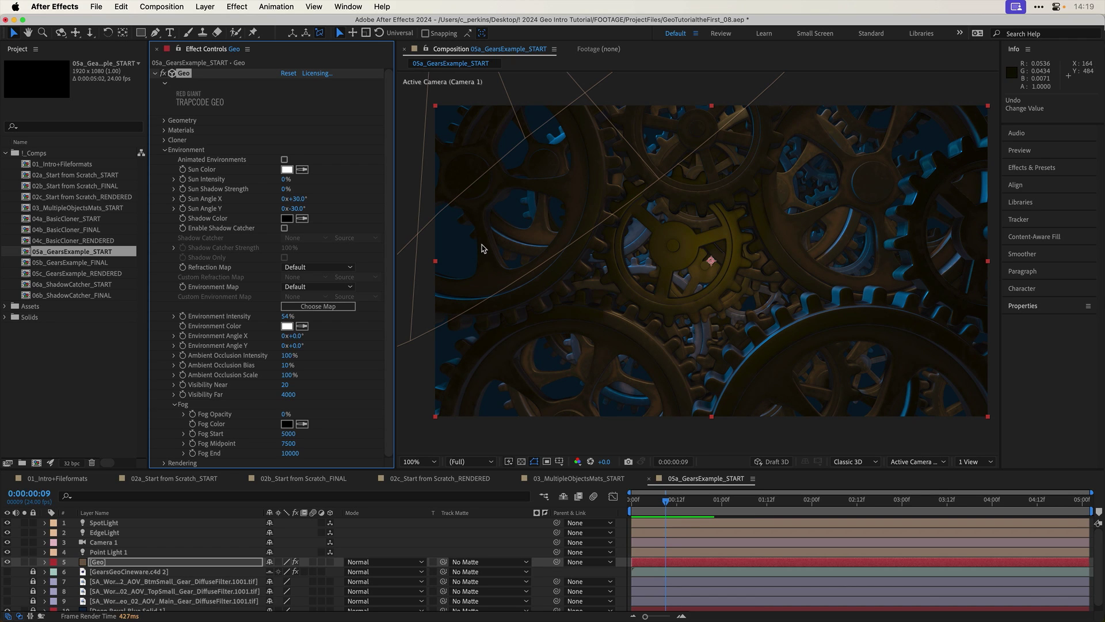
scroll(334, 359, "down", 1)
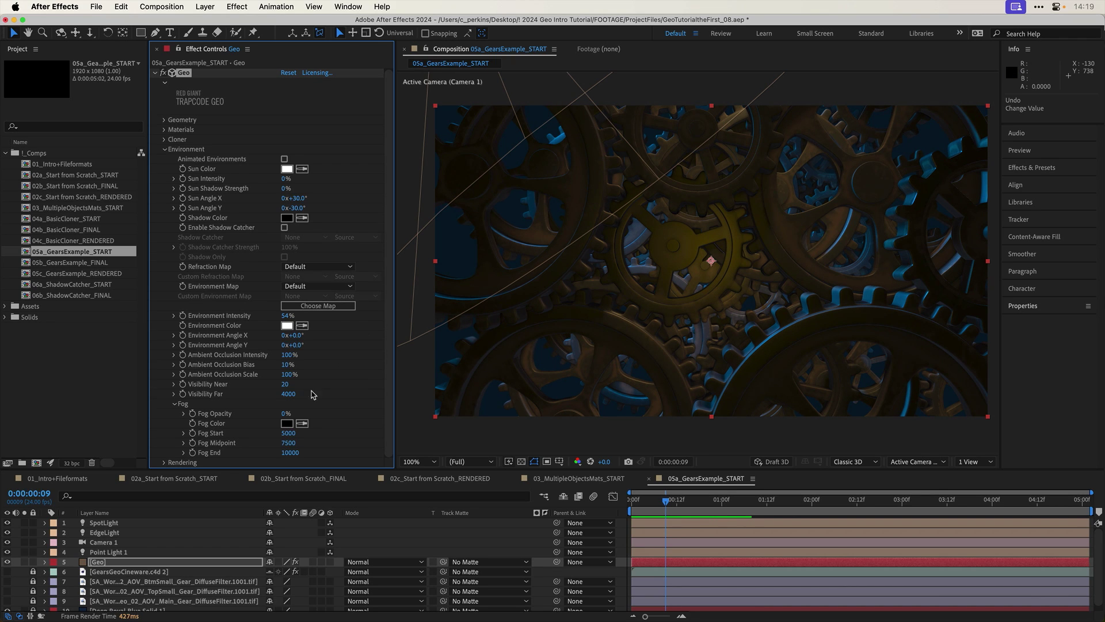
left_click(175, 404)
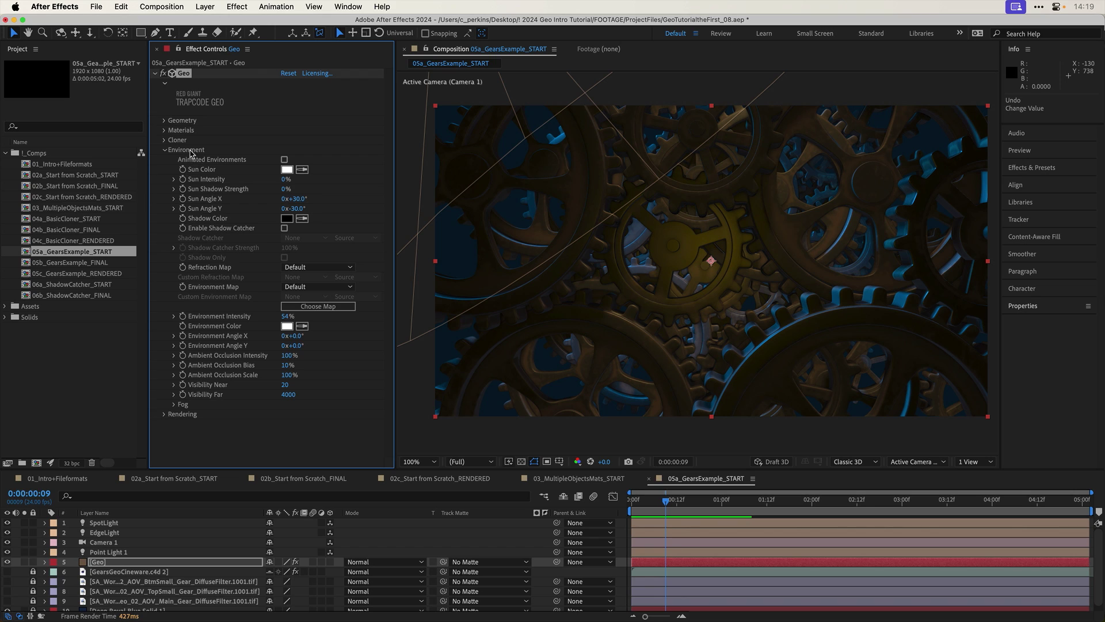
left_click(174, 405)
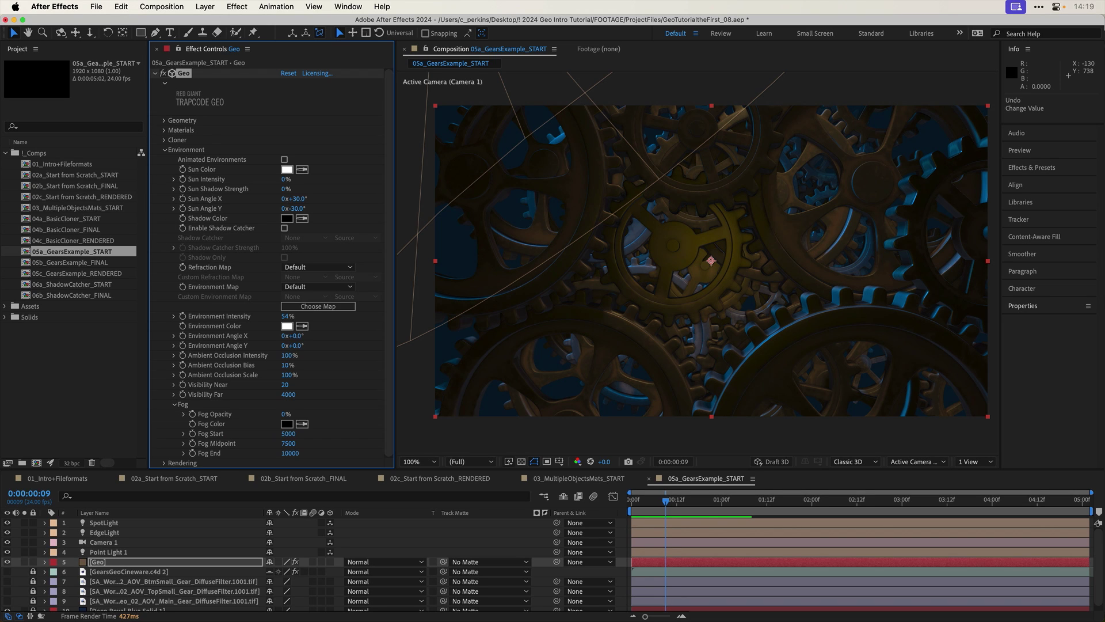
- Set Geo's Fog Opacity to 100%, sample the Fog Color from the blue background, and brighten it to 1A4C86
scroll(210, 403, "down", 1)
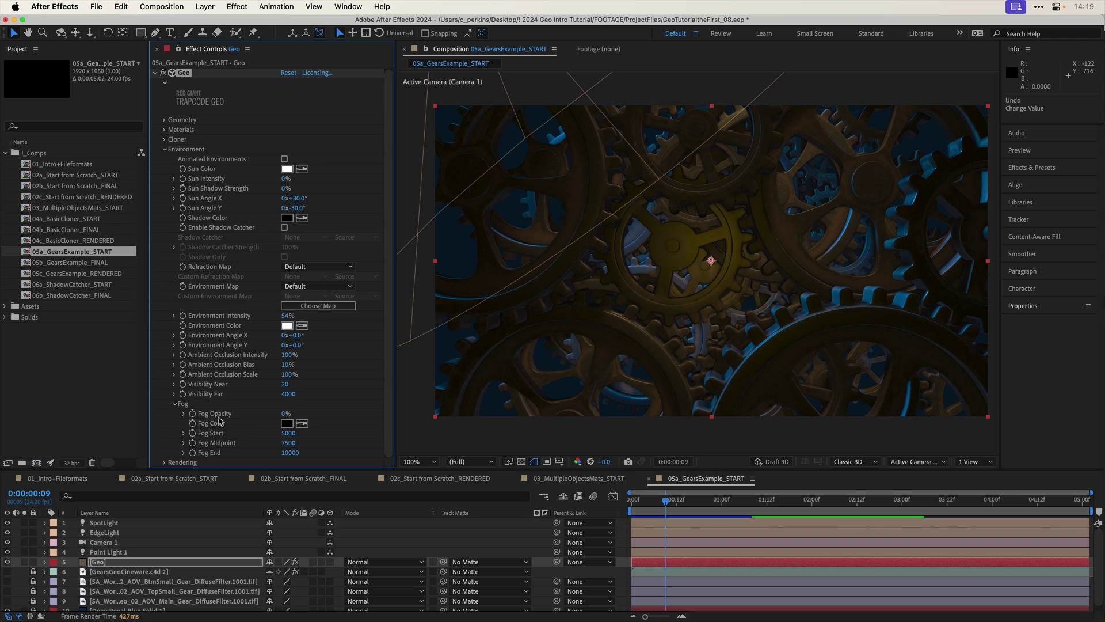
left_click_drag(284, 413, 363, 419)
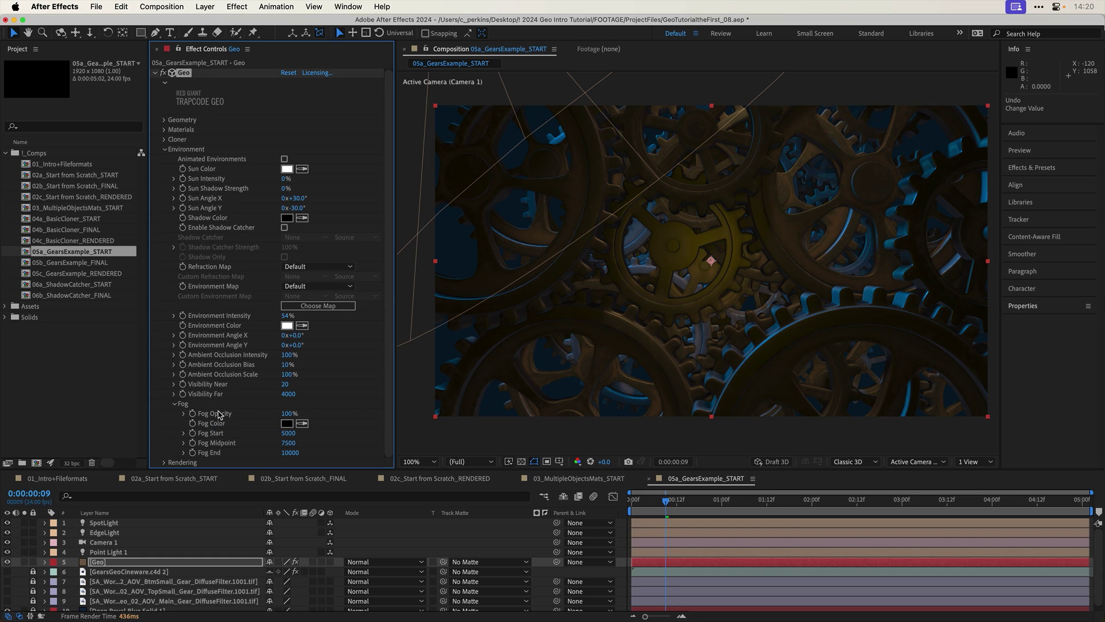
left_click(301, 424)
left_click(461, 254)
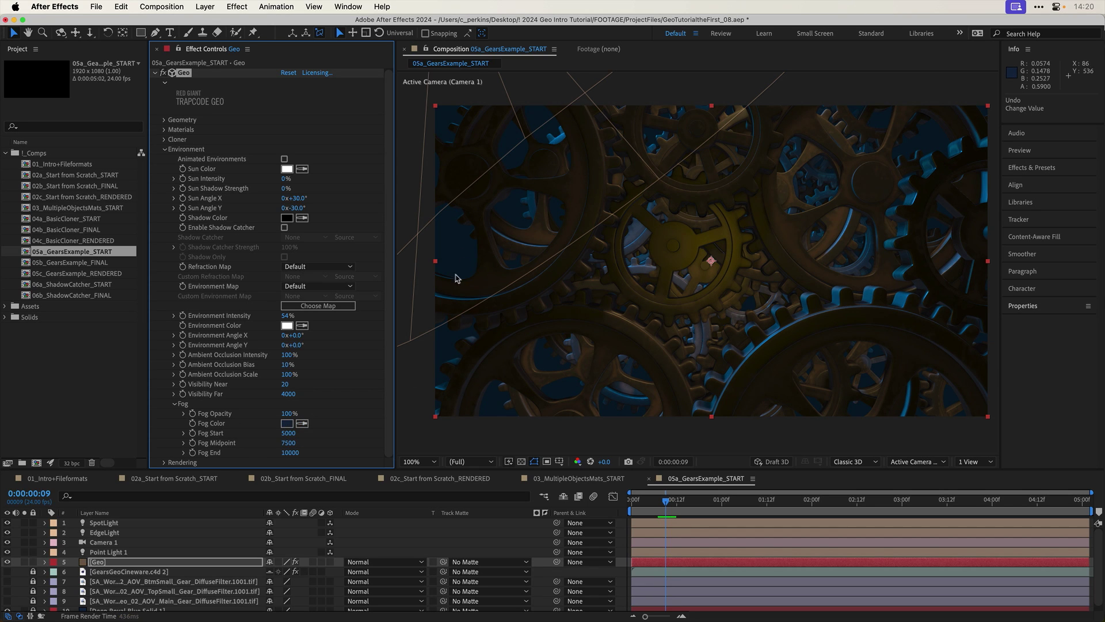
left_click(286, 424)
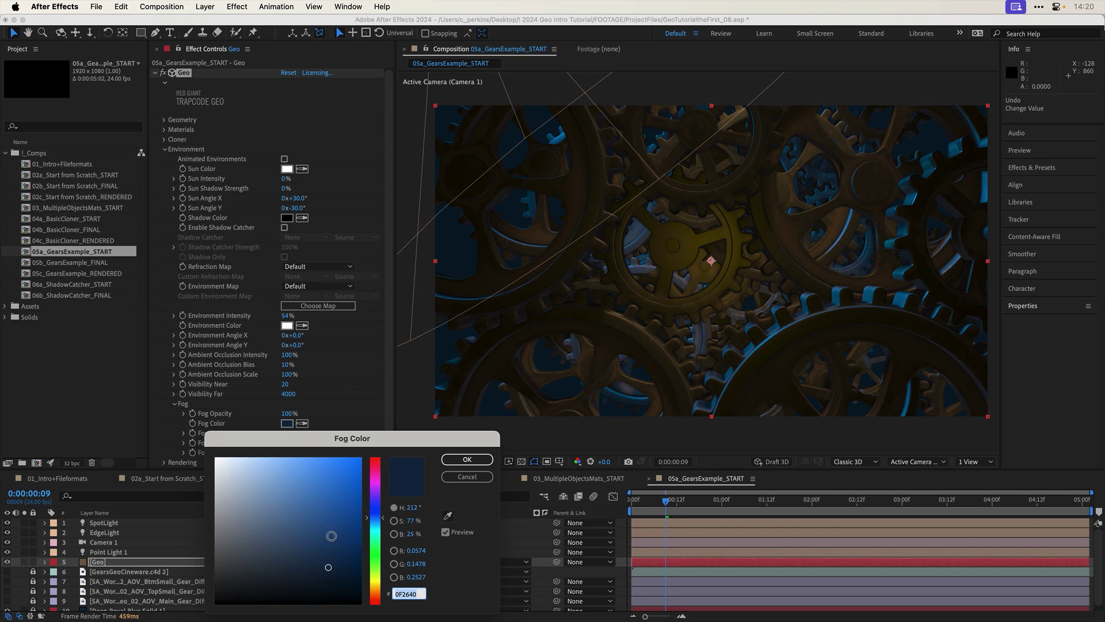
left_click(332, 526)
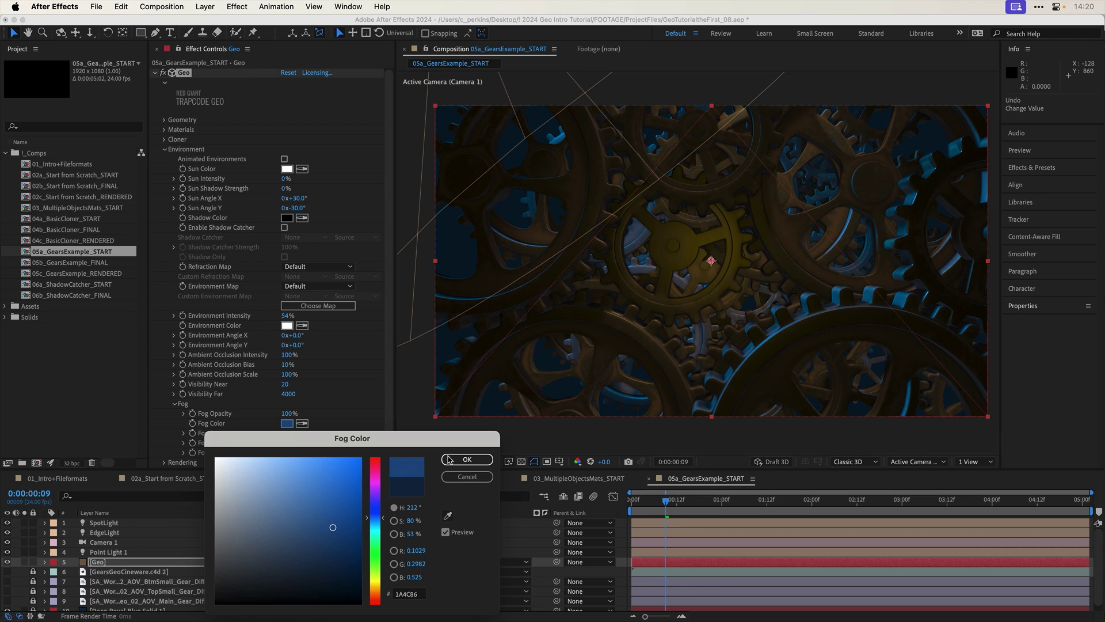
left_click(465, 460)
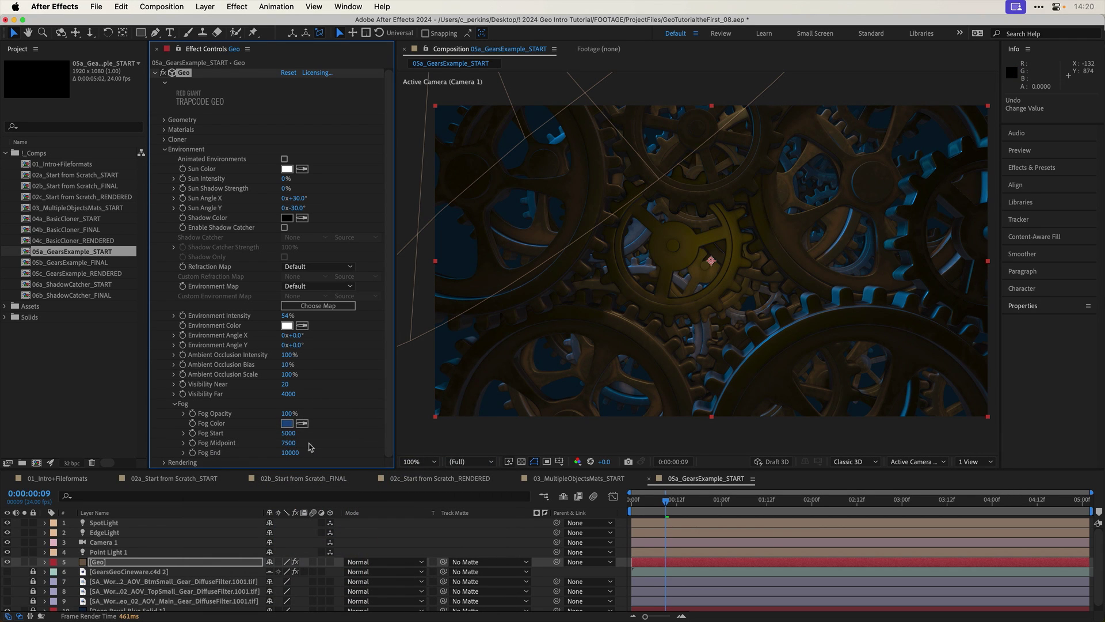
- Set Fog Start to 550, Fog Midpoint to 1240 and Fog End to 2700, and lower Fog Opacity to 64%
left_click(288, 436)
type("550")
key("Return")
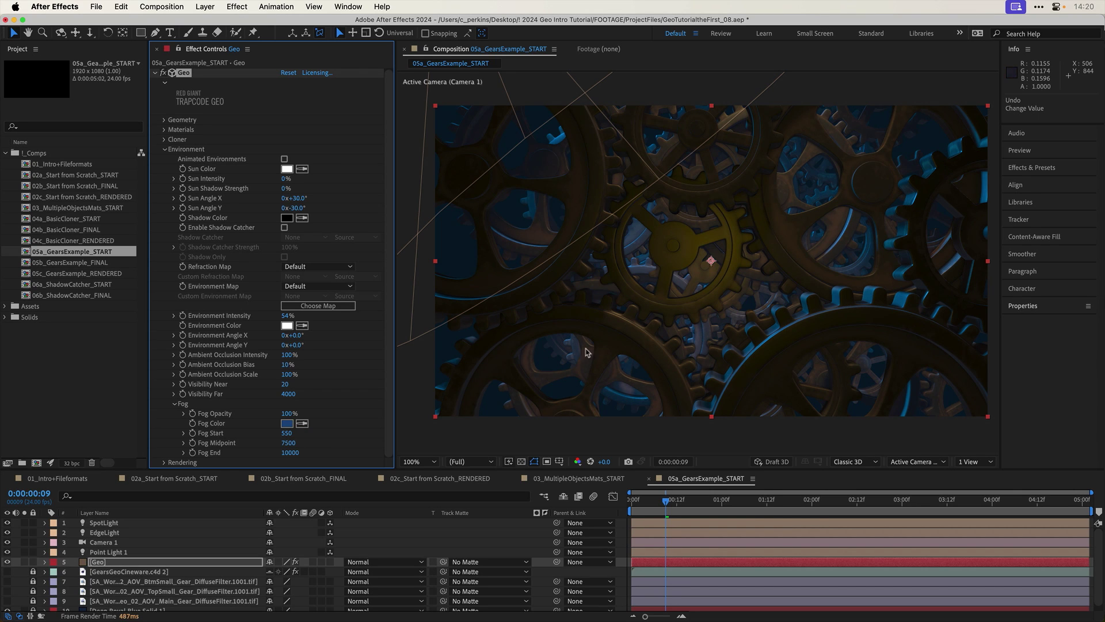
left_click(290, 455)
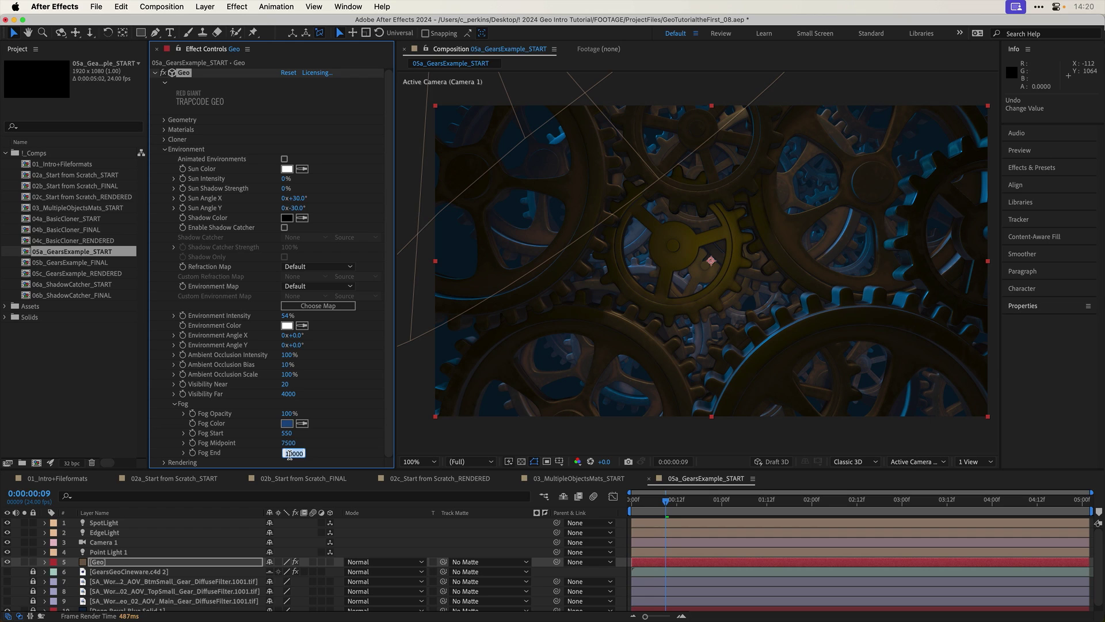
type("27")
key("Return")
left_click(288, 443)
type("120")
key("Return")
left_click_drag(286, 447, 295, 446)
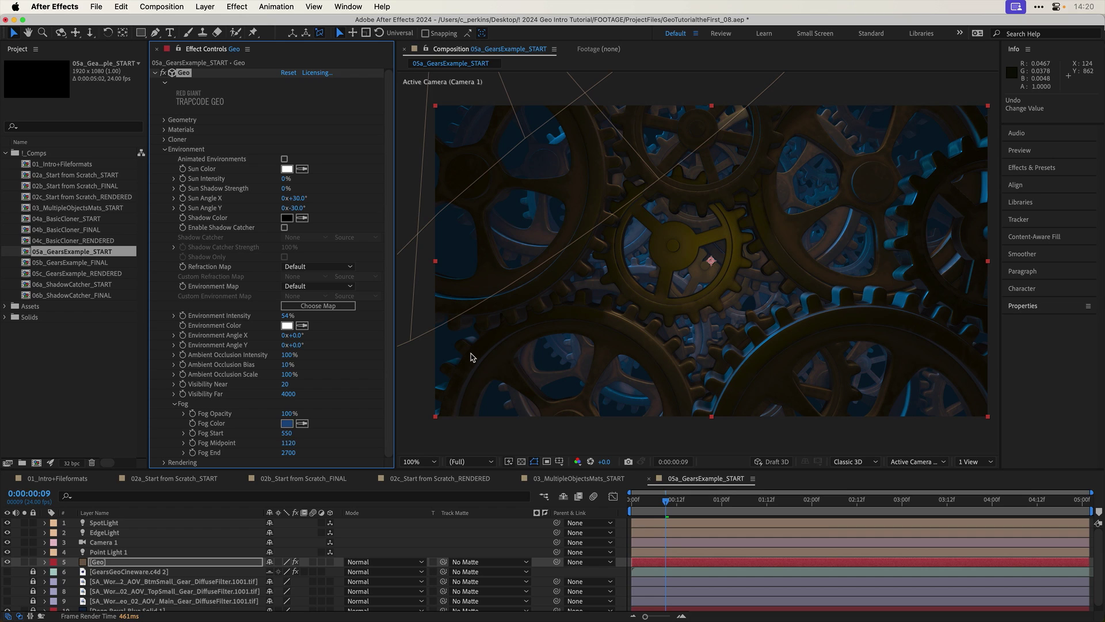
left_click_drag(290, 444, 293, 444)
left_click_drag(286, 413, 276, 413)
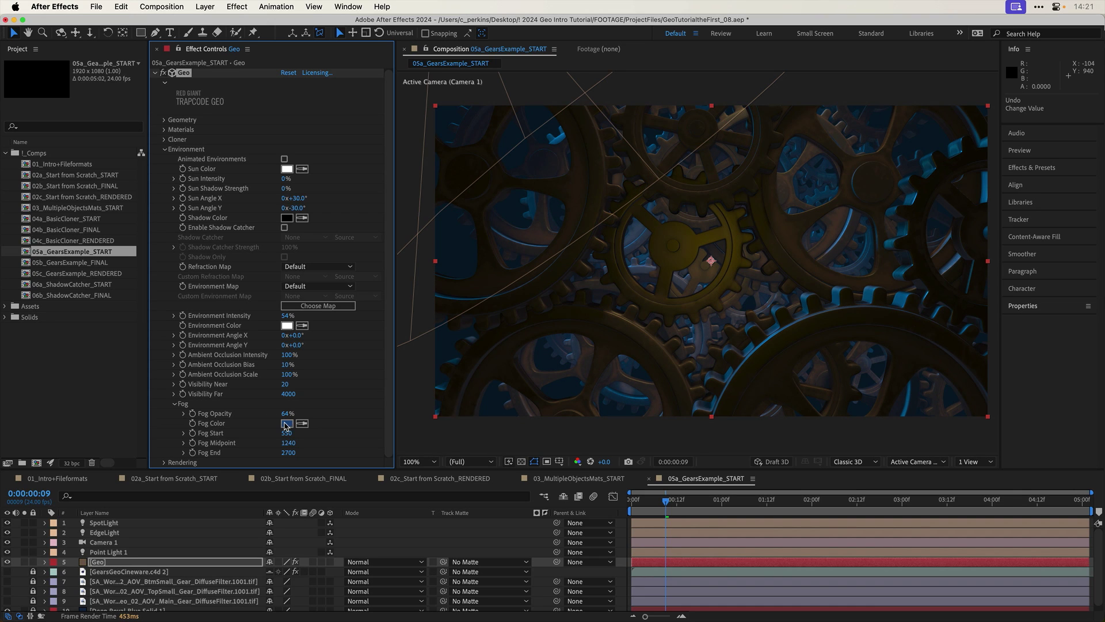
- Compare the gears without fog by setting Fog Opacity to 0%, and undo the change
left_click(285, 414)
type("00")
key("Return")
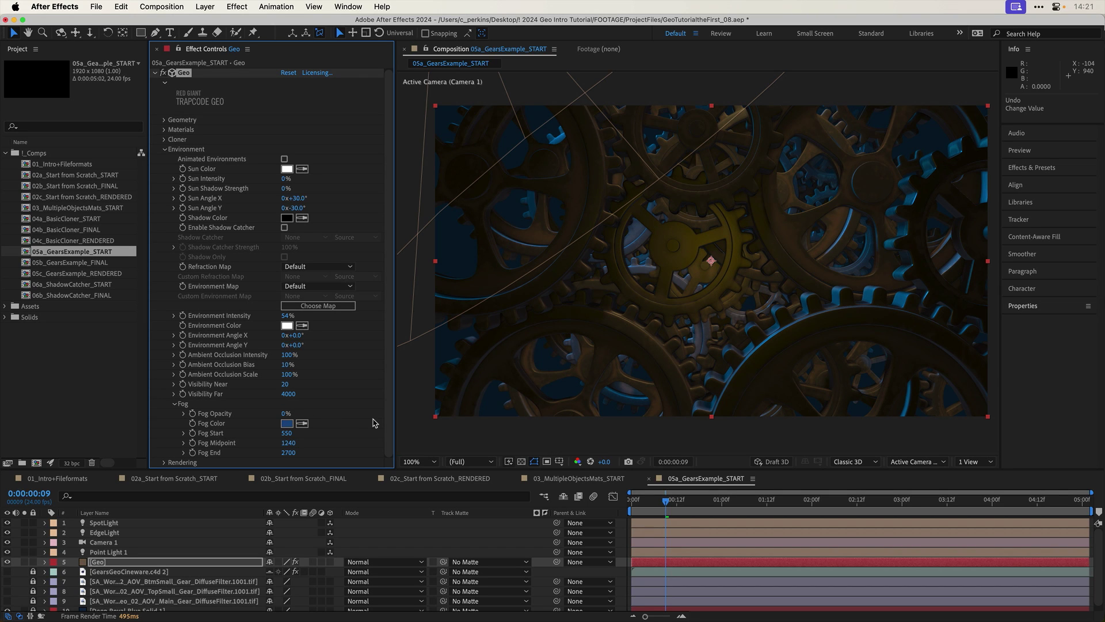
key("super+z")
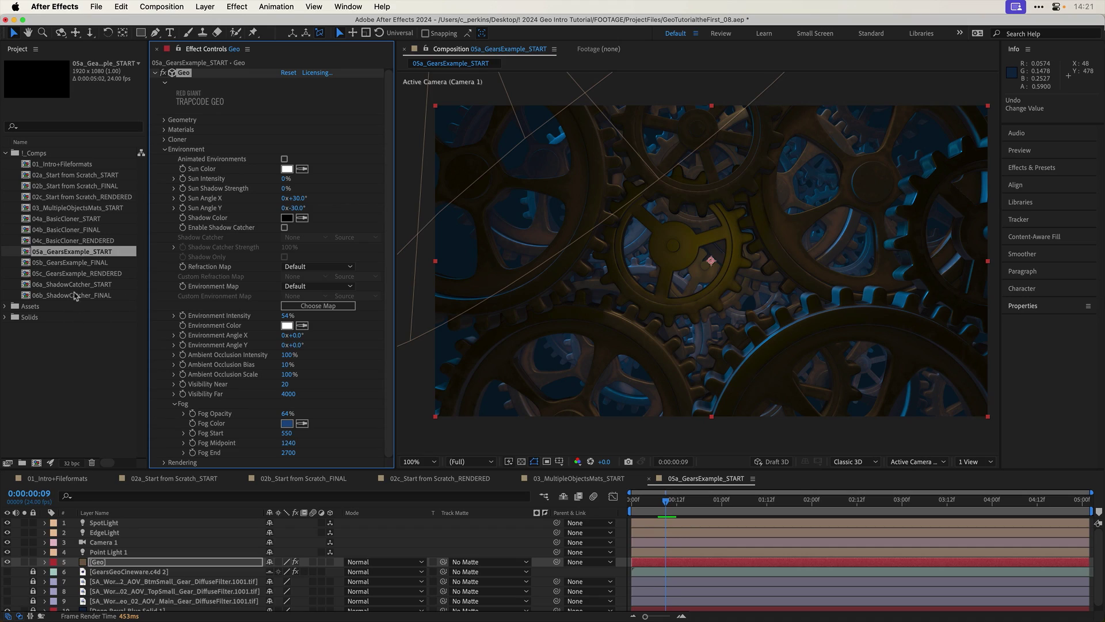
- Open the 06a_ShadowCatcher_START composition and add a 1920 x 1080 px blue solid named Shadow Catcher
double_click(78, 285)
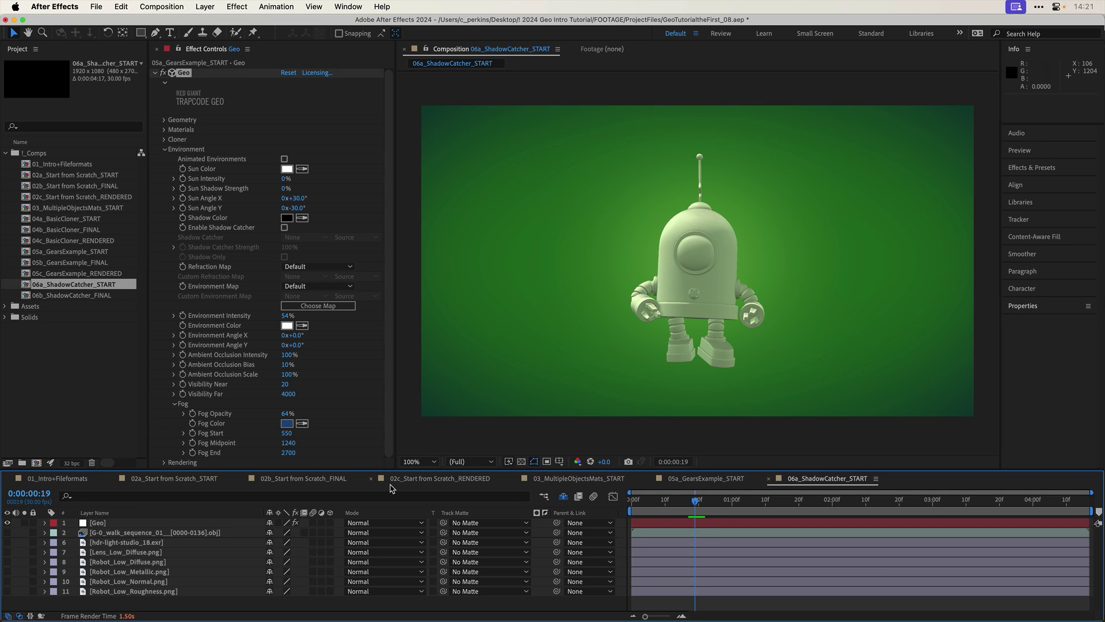
key("super+y")
type("Shadow Catcher")
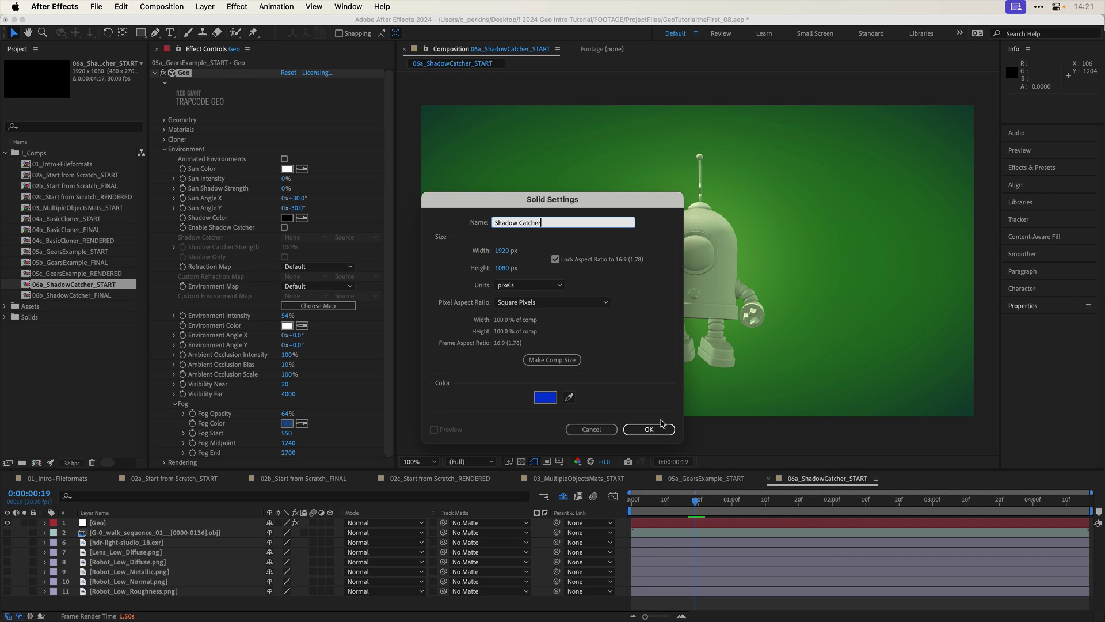
left_click(651, 431)
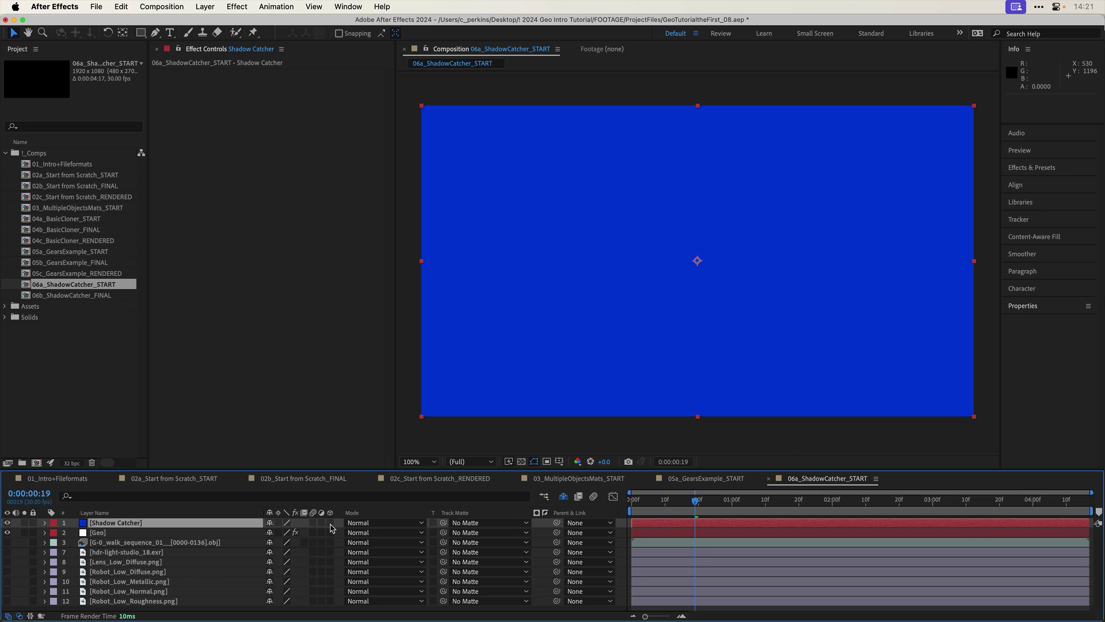
- Make the Shadow Catcher solid 3D, lay it flat and lower it to Y 928 under the robot, checking it in 4 Views
left_click(330, 522)
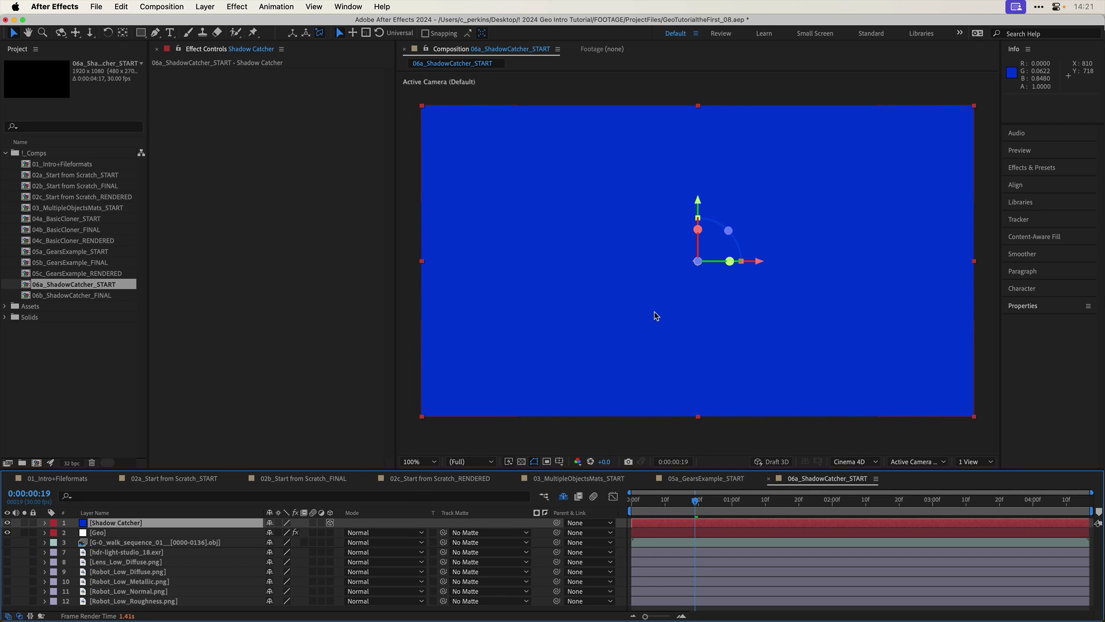
left_click_drag(697, 231, 714, 318)
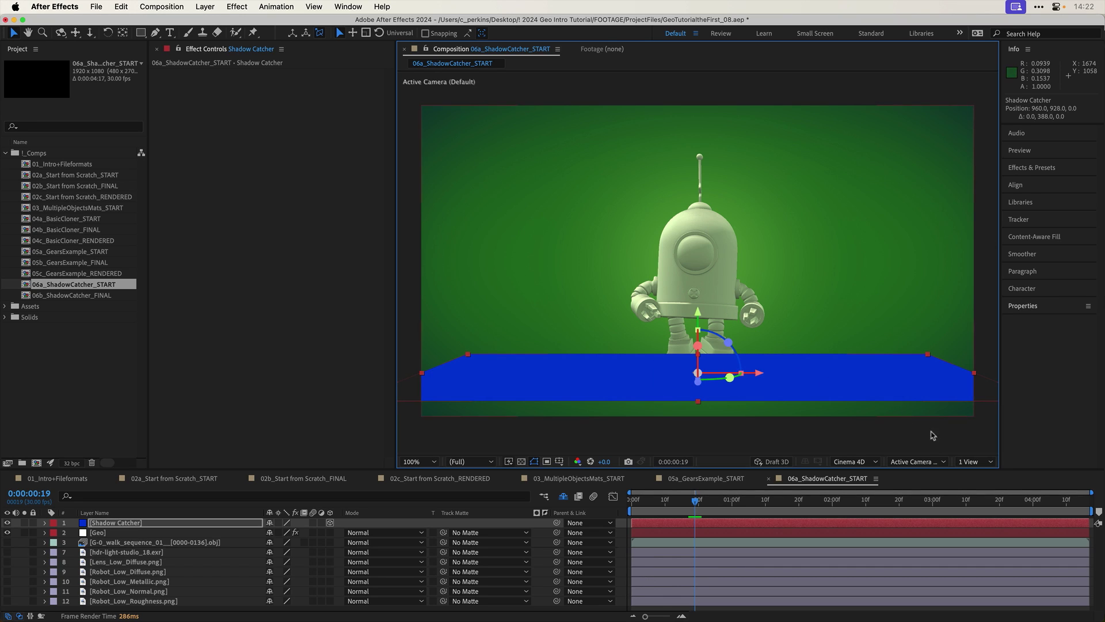
left_click(973, 461)
left_click(971, 487)
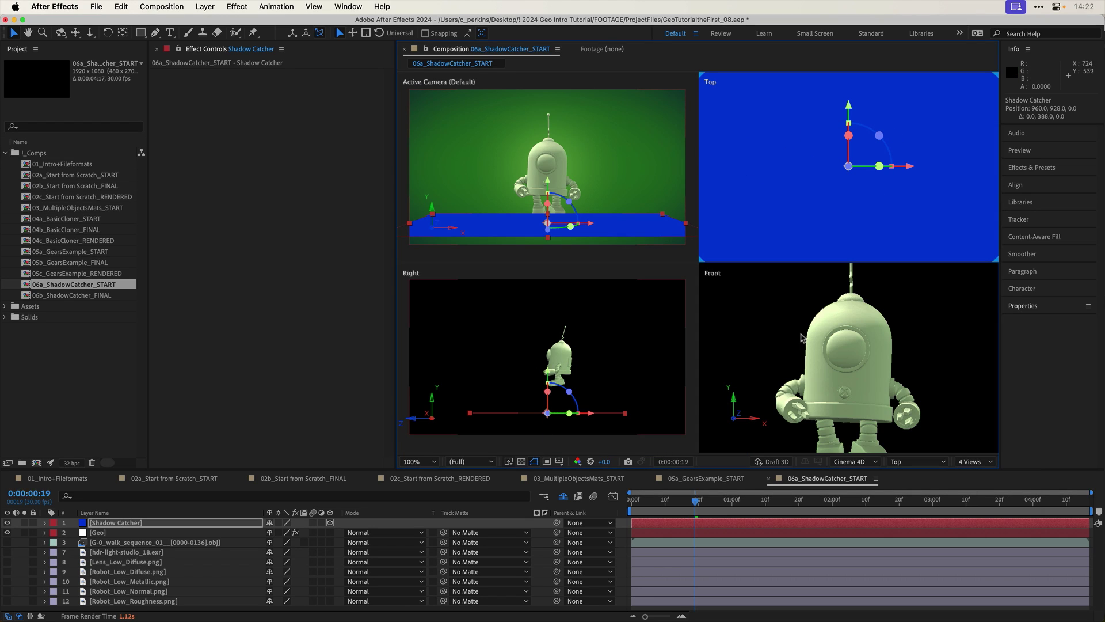
left_click(972, 462)
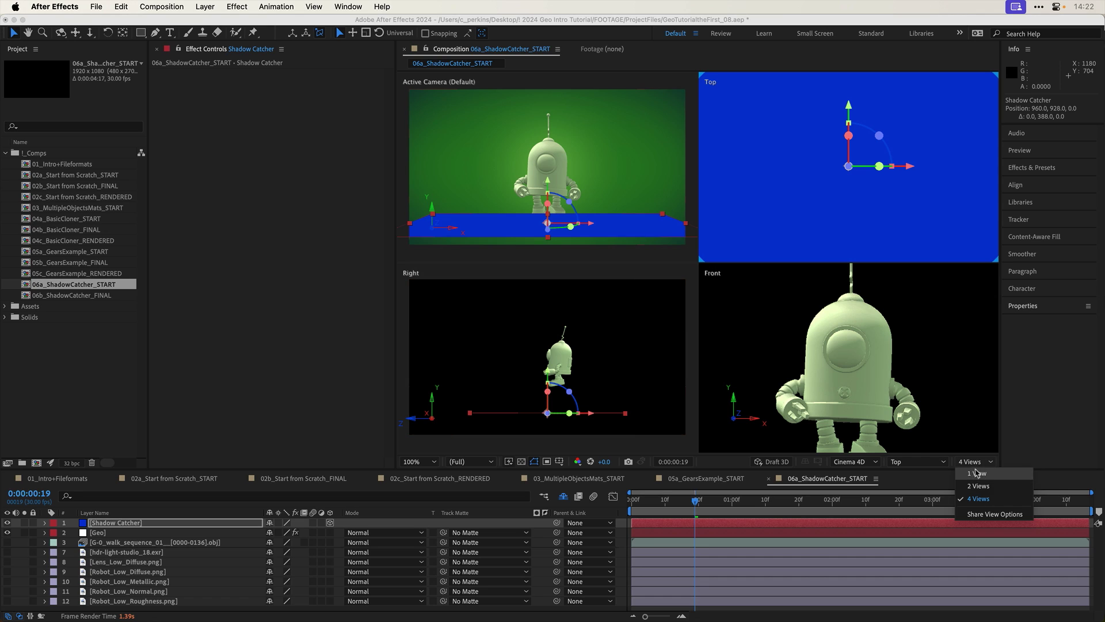
left_click(977, 473)
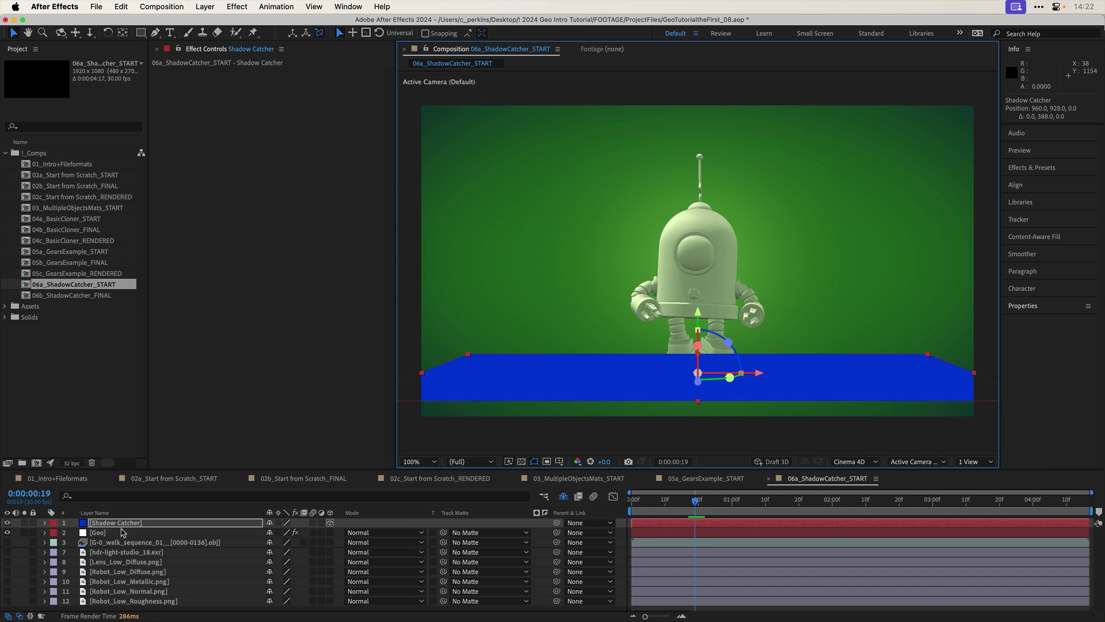
- Enable the shadow catcher in the Geo layer's Environment settings, assign the Shadow Catcher layer to it, and hide that solid
left_click(120, 533)
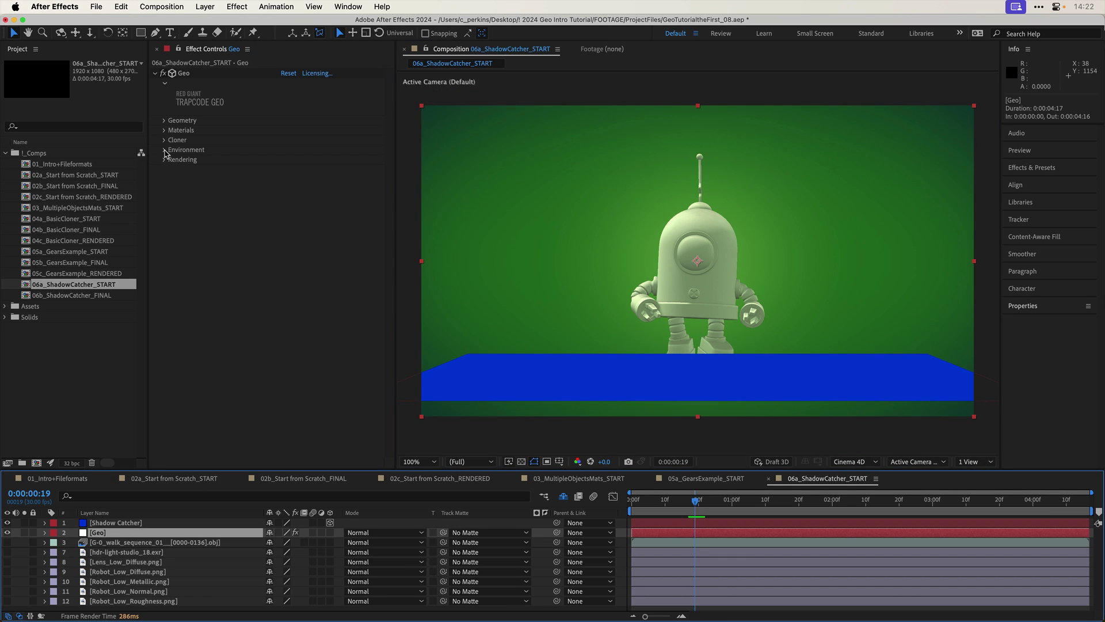
left_click(165, 149)
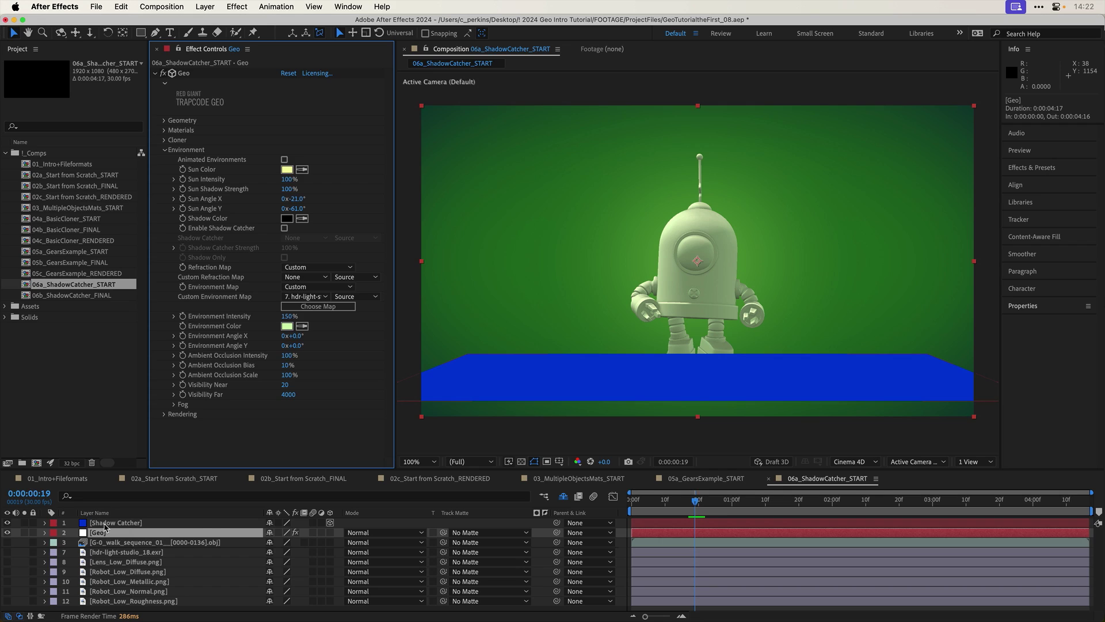
left_click(106, 522)
left_click(116, 533)
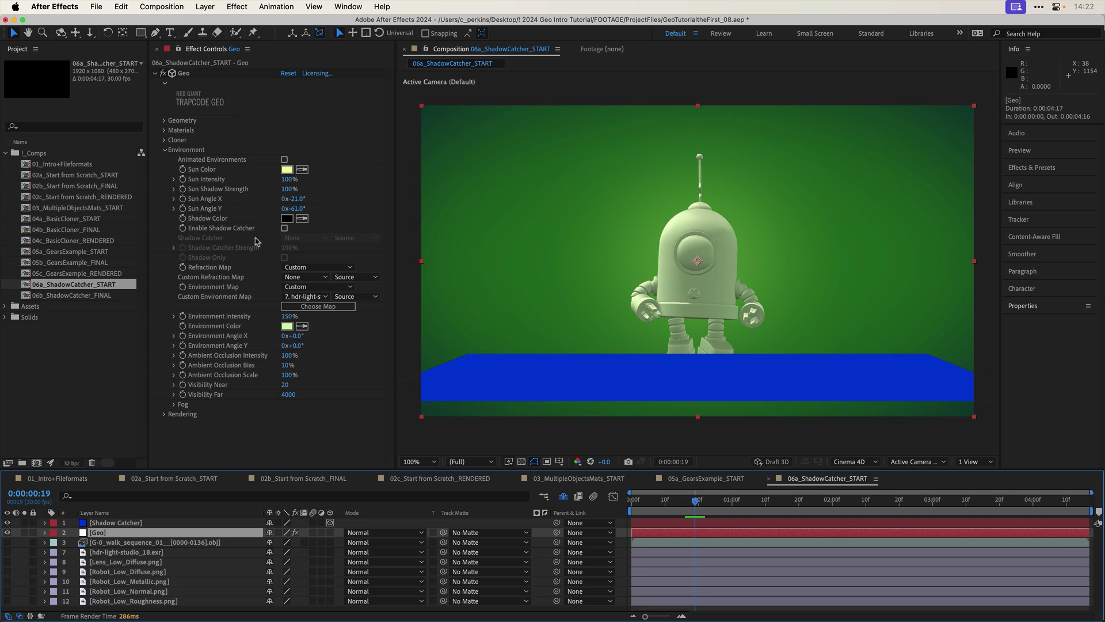
left_click(284, 228)
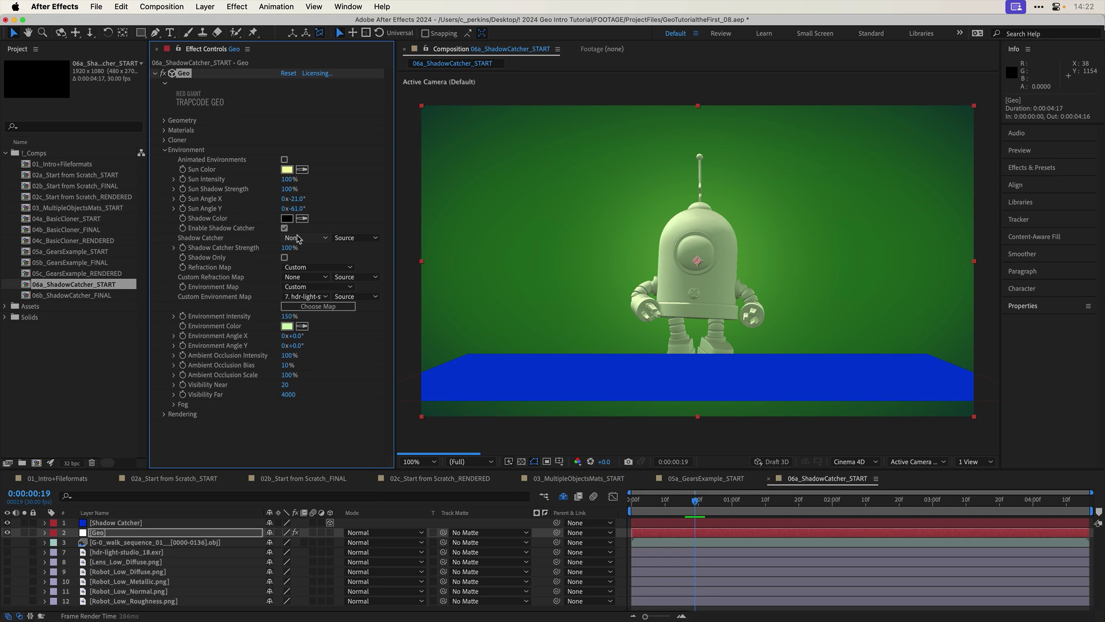
left_click(306, 238)
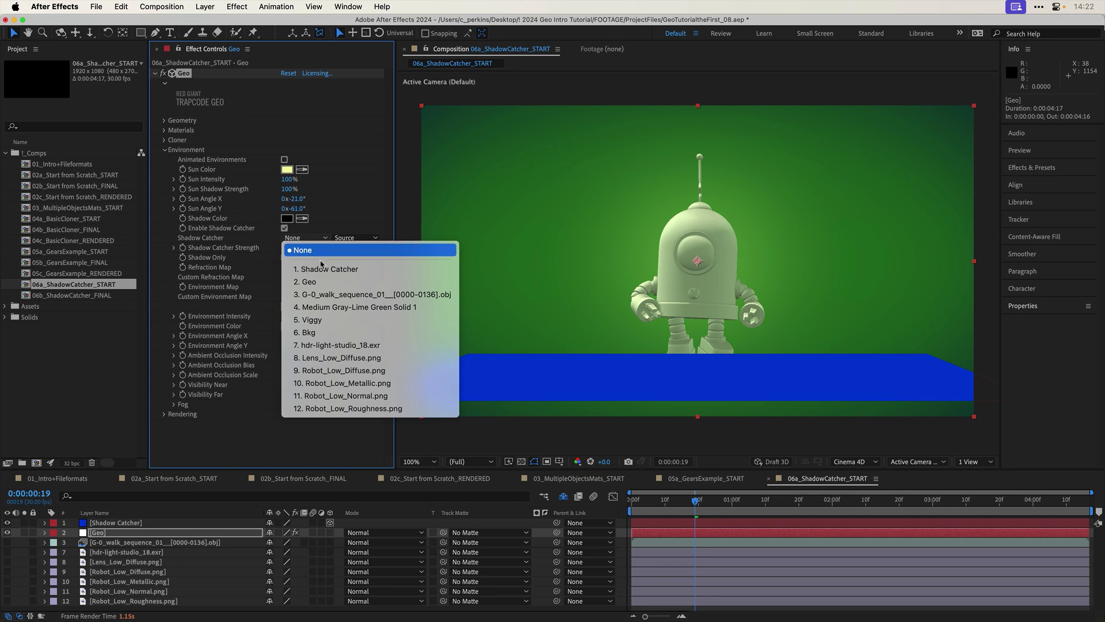
left_click(326, 269)
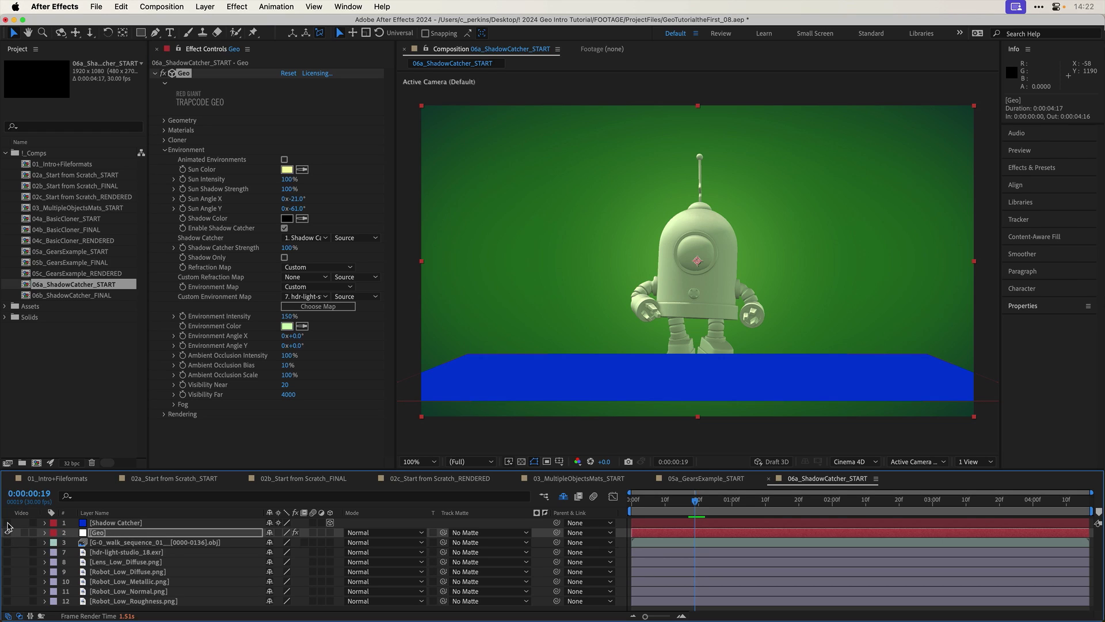
left_click(7, 523)
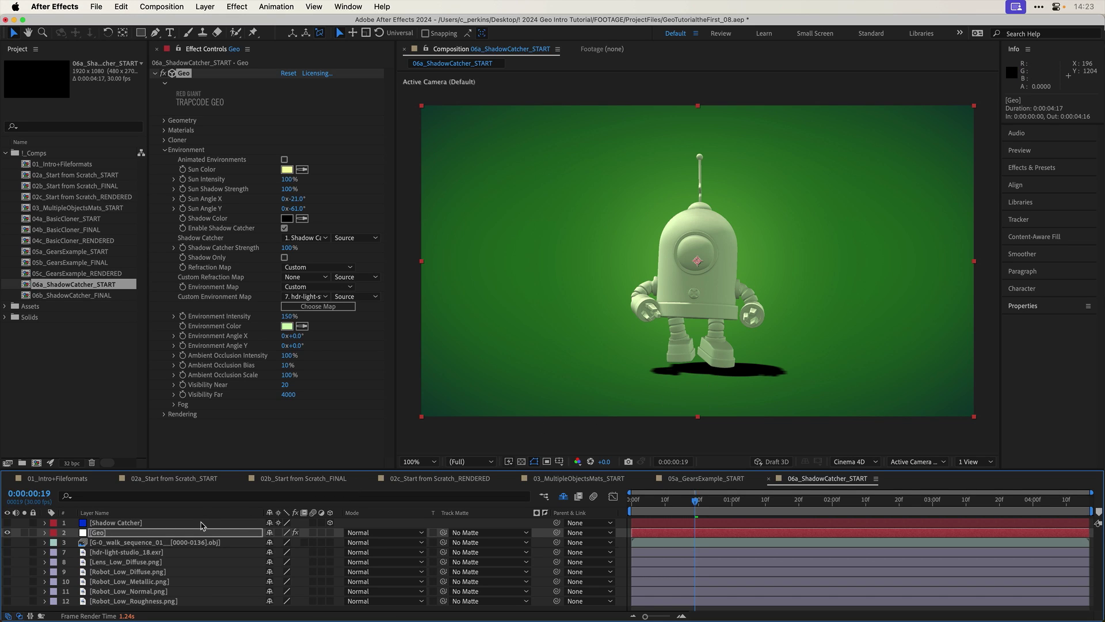
- Reveal the Shadow Catcher layer's Position and decrease its Y value to raise the plane toward the robot's feet
left_click(202, 523)
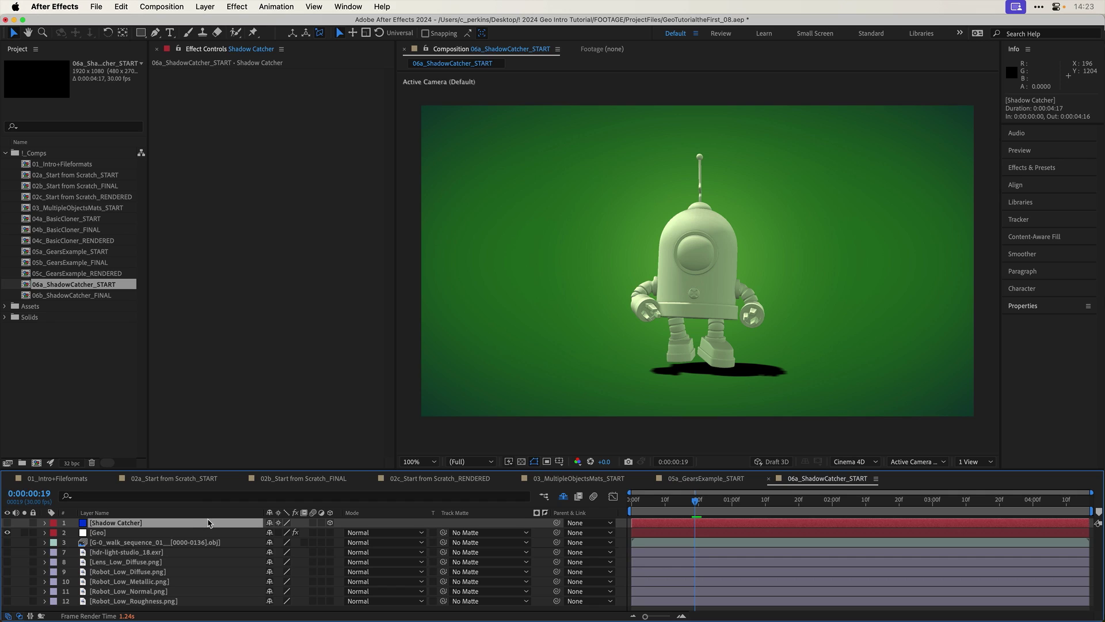
key("p")
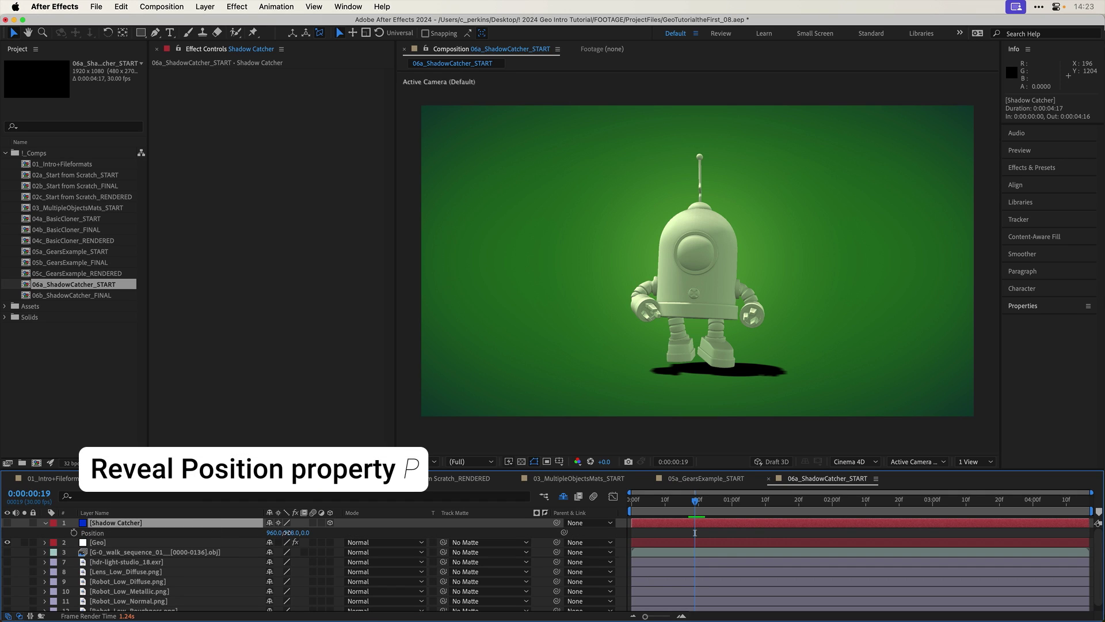
left_click_drag(284, 533, 267, 533)
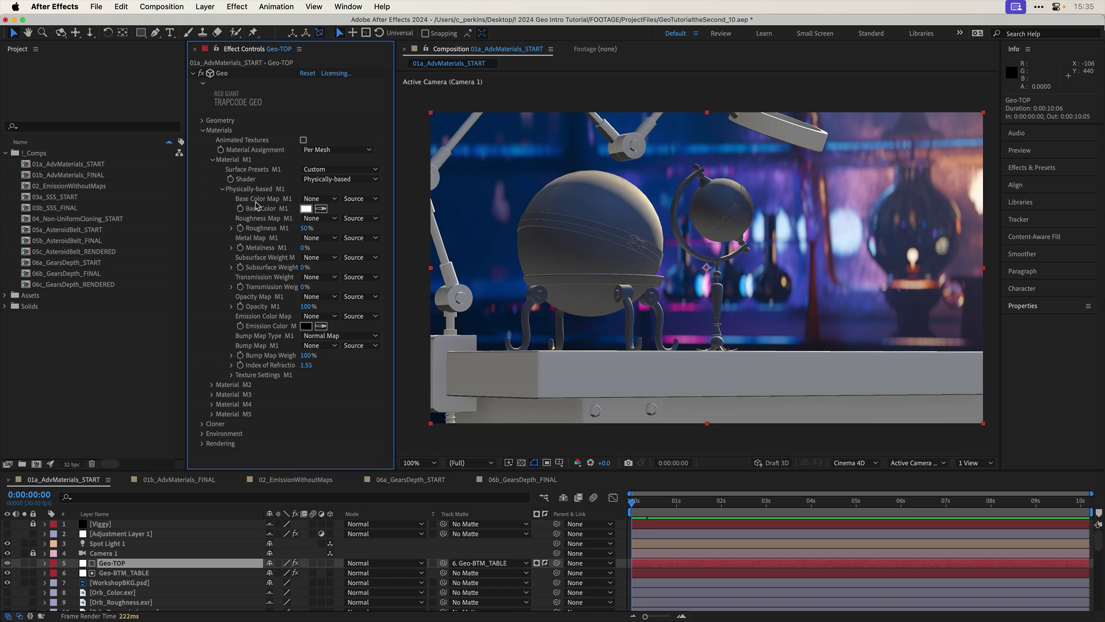
- Try a lower Opacity for Material M2 on the Geo-TOP layer, and undo the change
left_click(320, 208)
key("Escape")
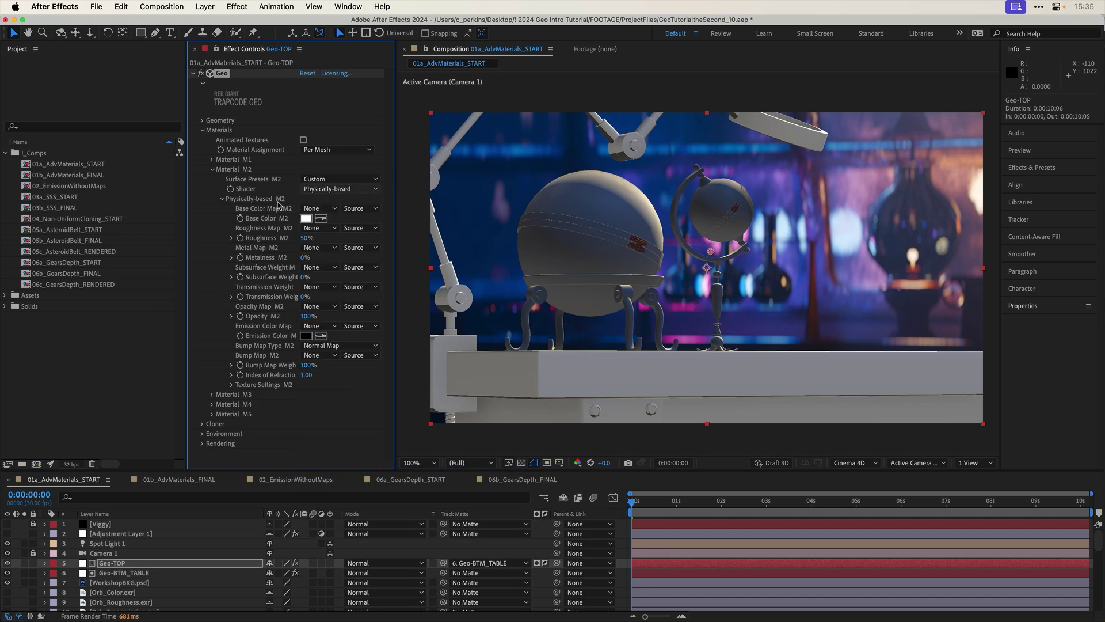
left_click(222, 199)
left_click(222, 198)
left_click_drag(306, 316, 247, 316)
key("super+z")
- Set Material M2's Transmission Weight to 100% and Roughness to 3%, and expand Geo's Environment settings
left_click_drag(304, 296, 413, 297)
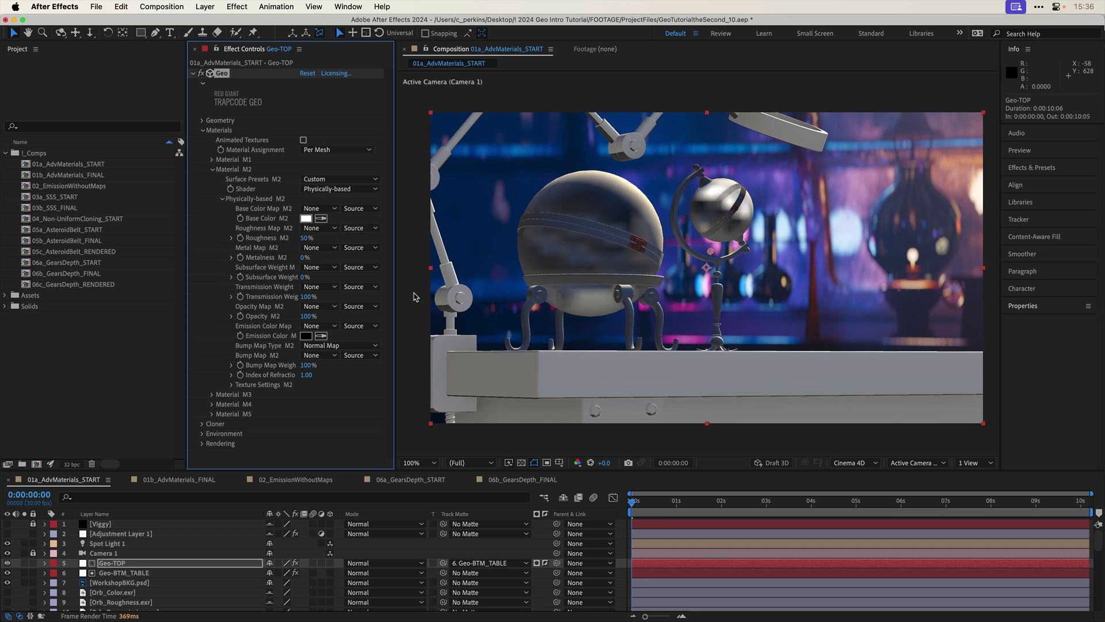
left_click_drag(304, 237, 276, 237)
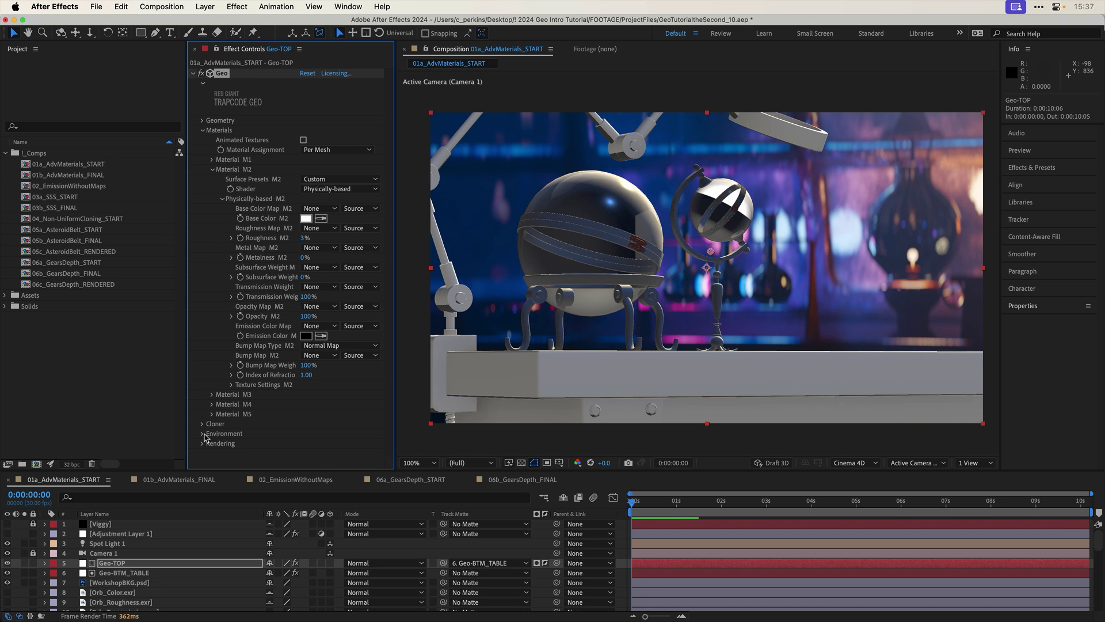
left_click(202, 433)
scroll(205, 437, "down", 8)
- Set Material M2's Emission Color to magenta E618FE and choose a layer for its Emission Color Map
left_click(320, 336)
left_click(414, 321)
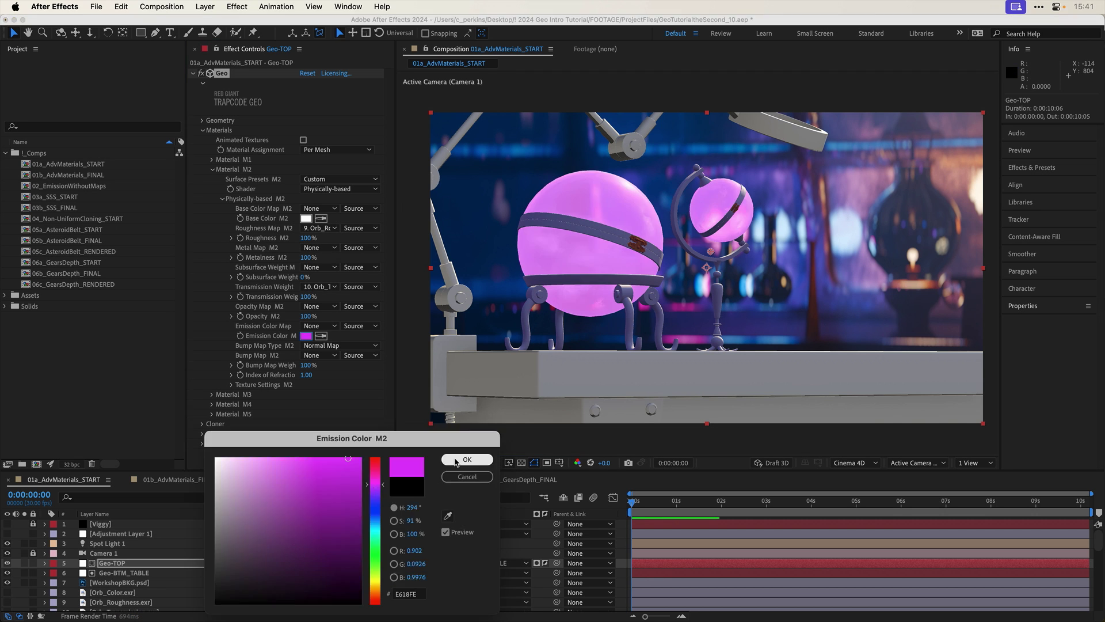
left_click(460, 459)
left_click(320, 326)
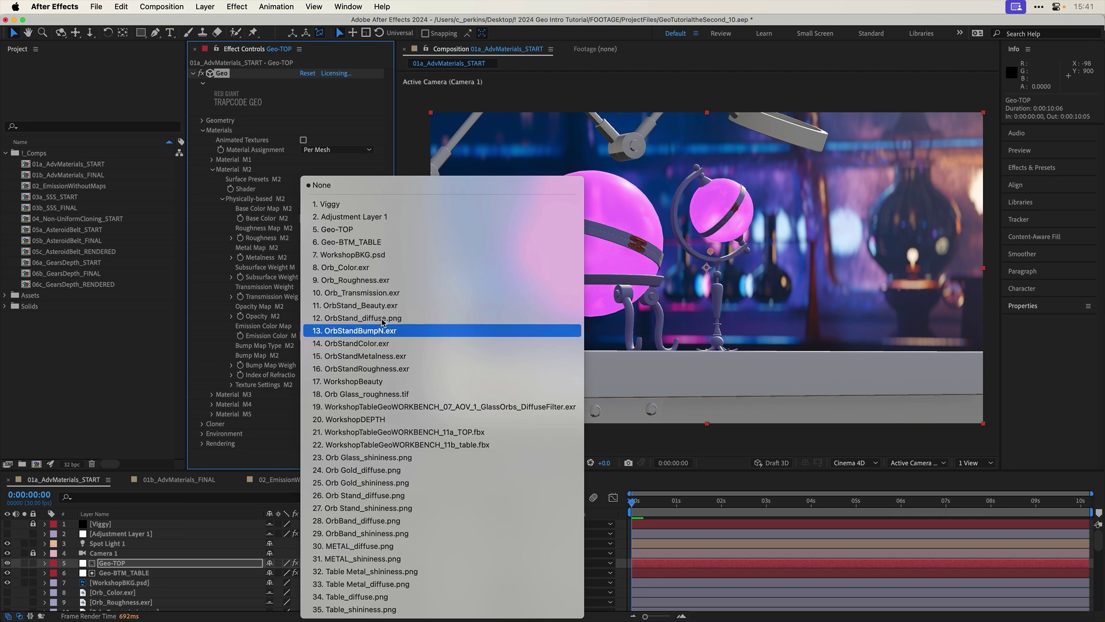
left_click(382, 326)
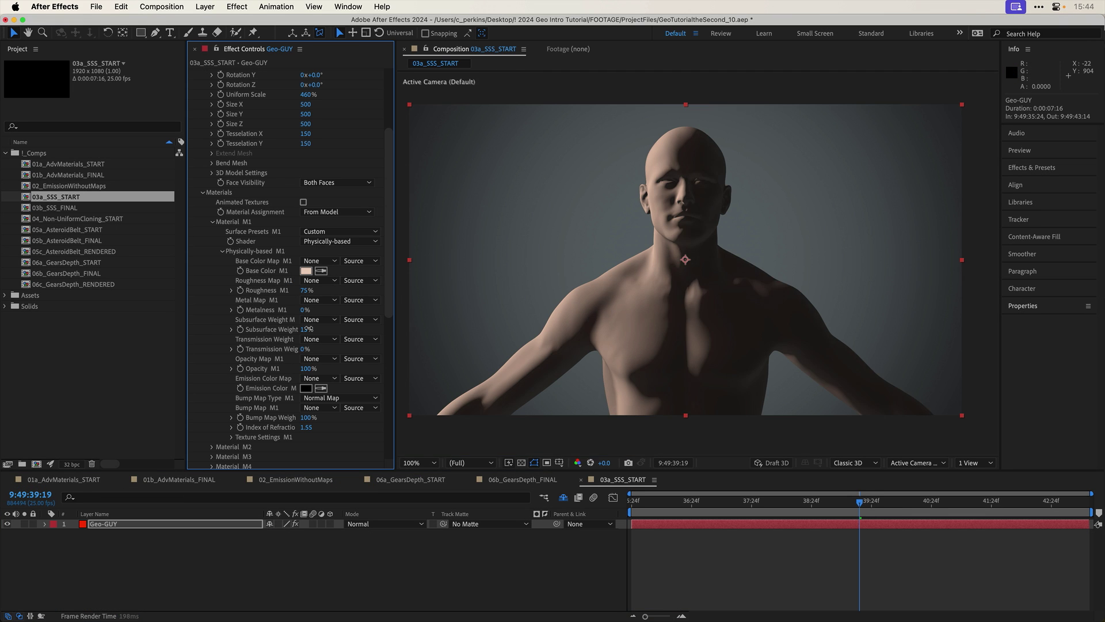
- Adjust the Subsurface Weight of Material M1 on the Geo-GUY figure in 03a_SSS_START
left_click_drag(309, 329, 310, 328)
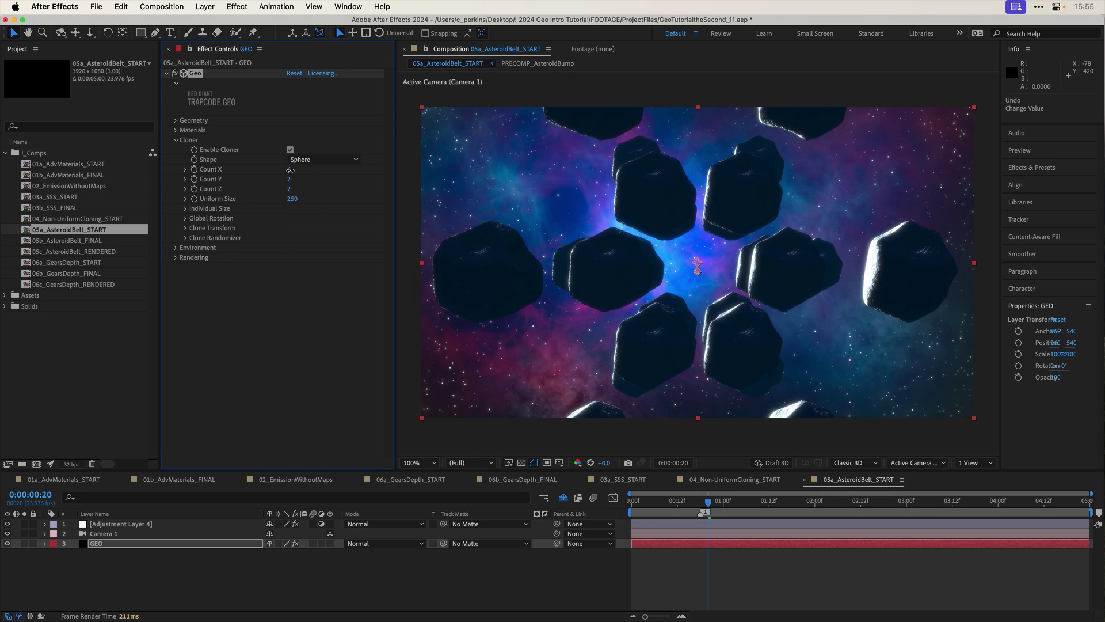
- Adjust the asteroid cloner's Count X and increase the first Clone Randomizer setting on the GEO layer
left_click_drag(291, 171, 289, 171)
left_click(185, 238)
left_click_drag(291, 248, 455, 270)
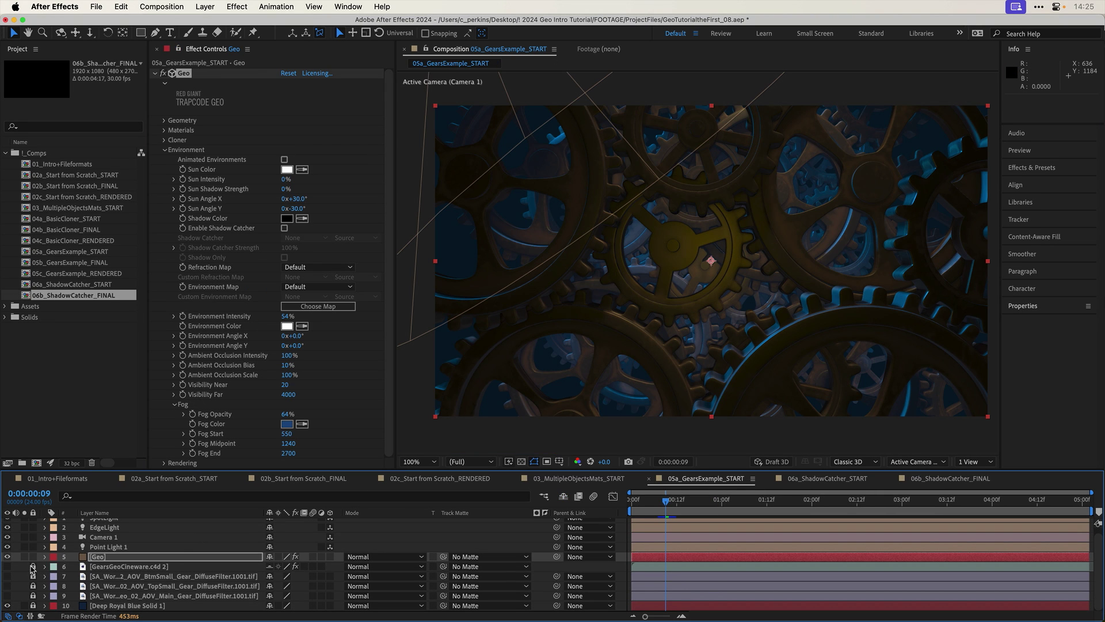
- Unlock the GearsGeoCineware.c4d 2 layer in 05a_GearsExample_START and select it to show its Cineware settings
left_click(32, 568)
left_click(102, 567)
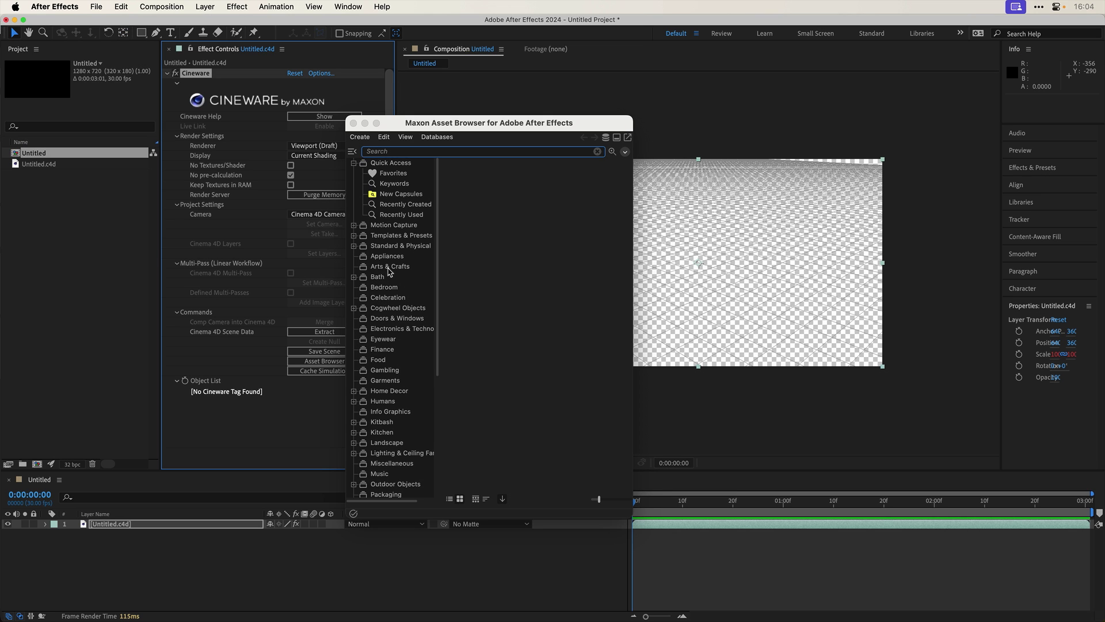
- Browse the Arts & Crafts and Bedroom model categories in the Maxon Asset Browser
left_click(387, 269)
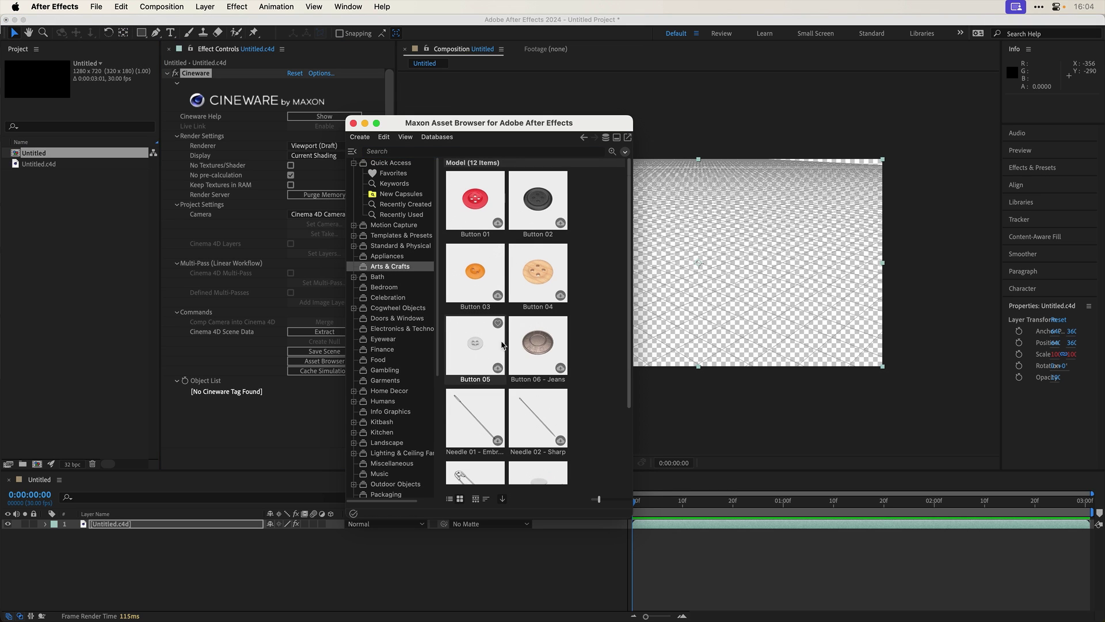
scroll(502, 344, "down", 2)
left_click(384, 287)
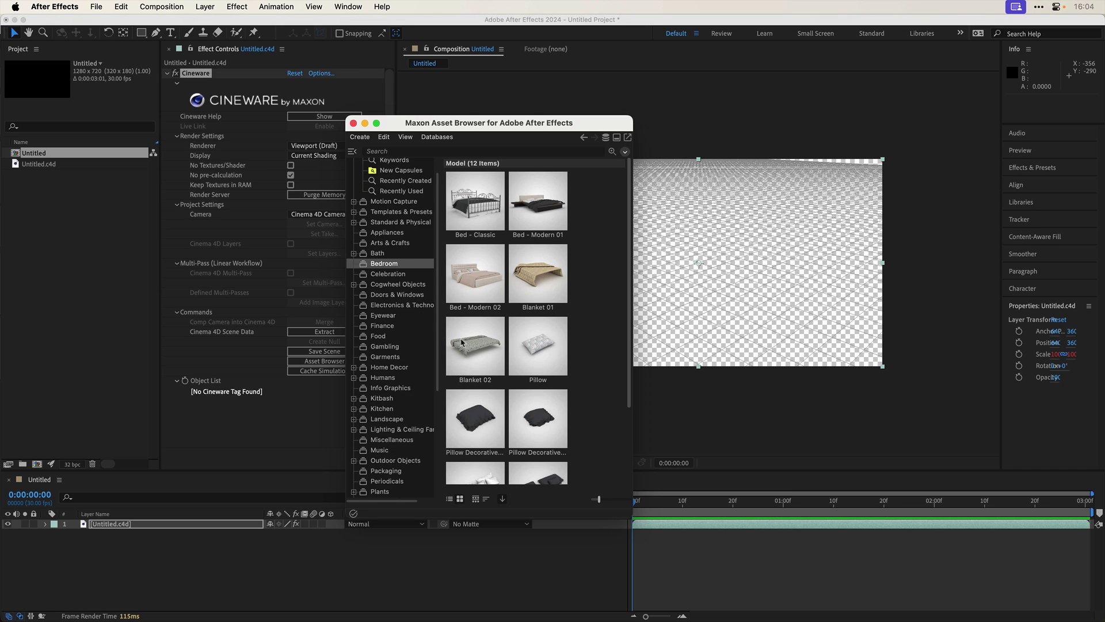
scroll(431, 335, "down", 5)
left_click(383, 246)
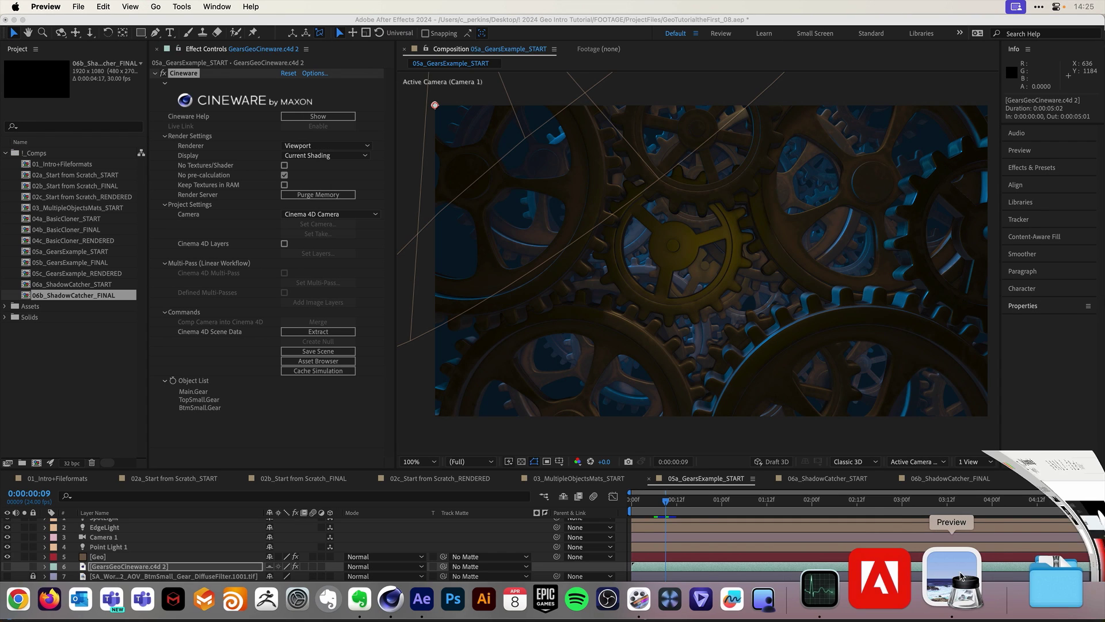
- Switch to Preview and read the Shadow Color and Enable Shadow Catcher section in !_Geo_Documentation.pdf
left_click(950, 593)
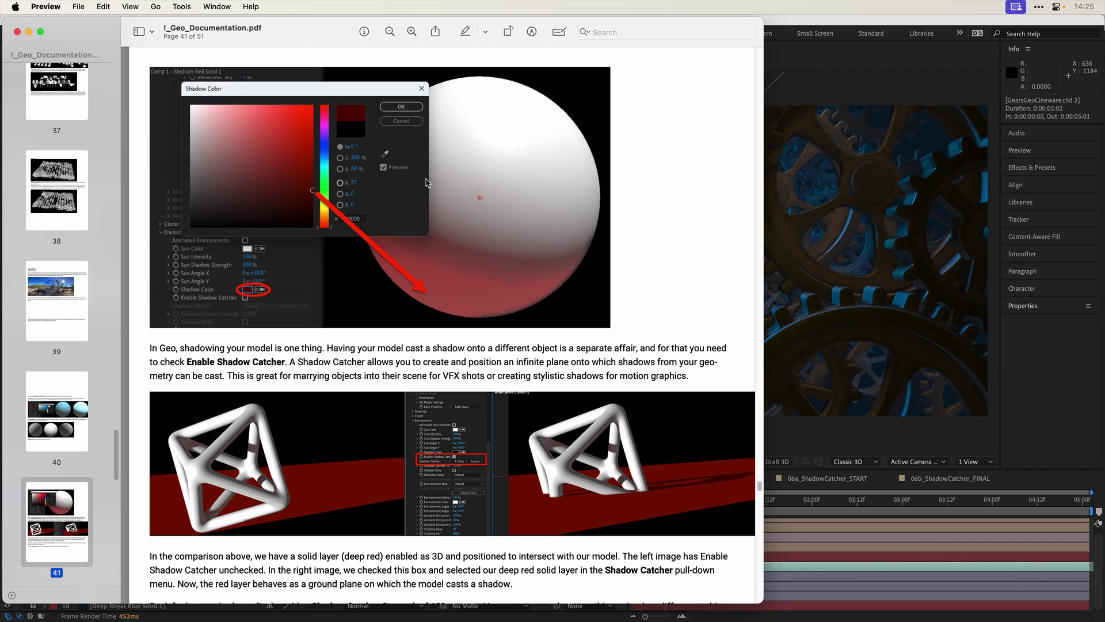
scroll(426, 183, "down", 1)
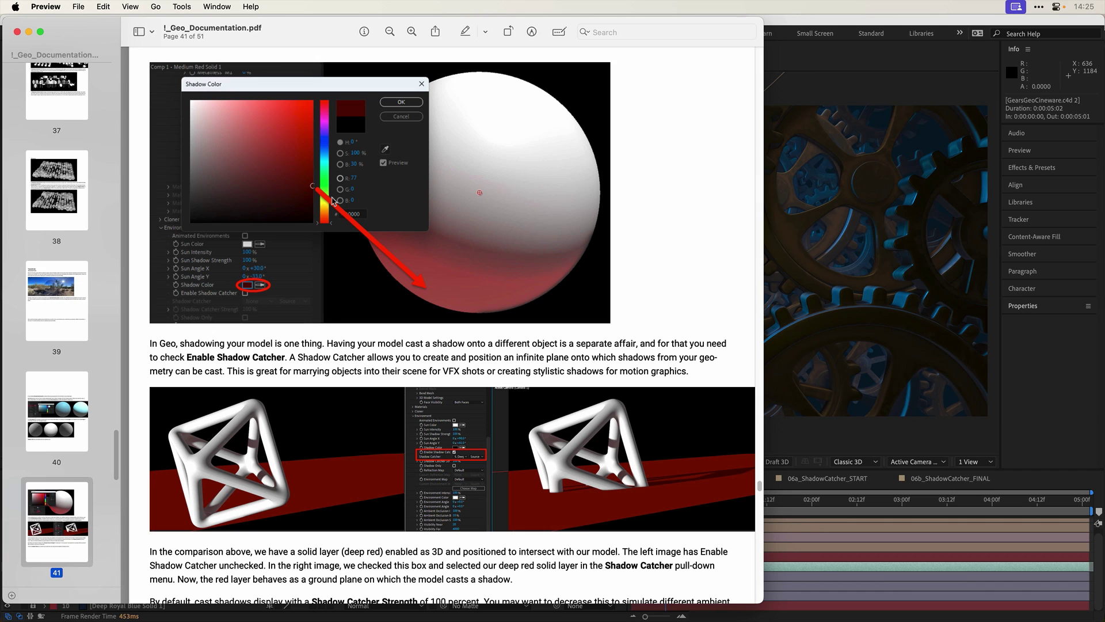
scroll(333, 201, "down", 3)
scroll(337, 197, "up", 4)
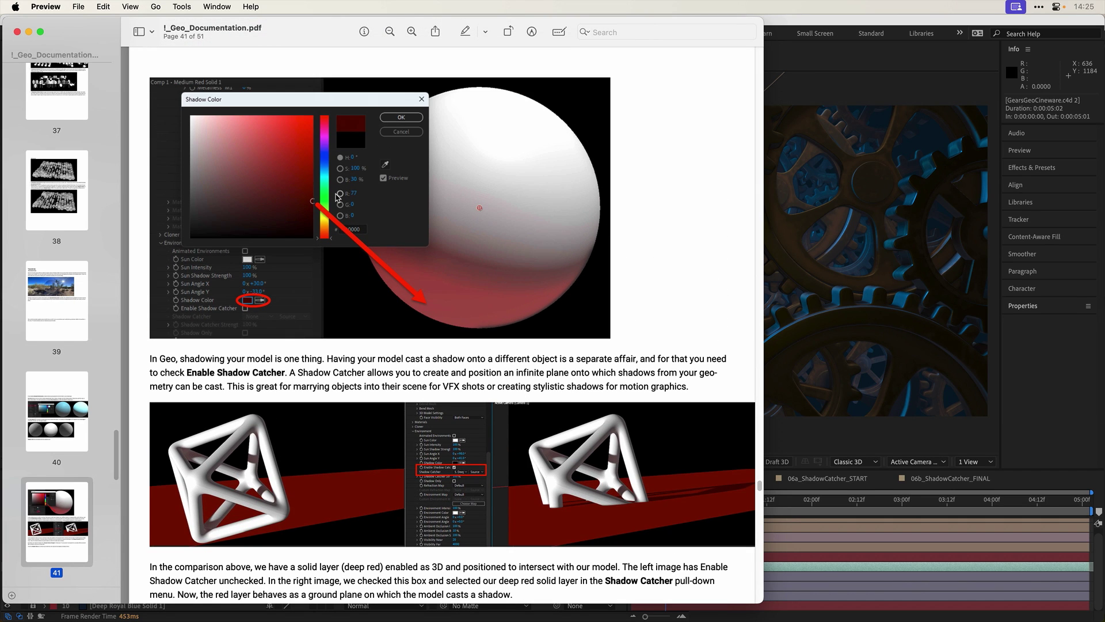